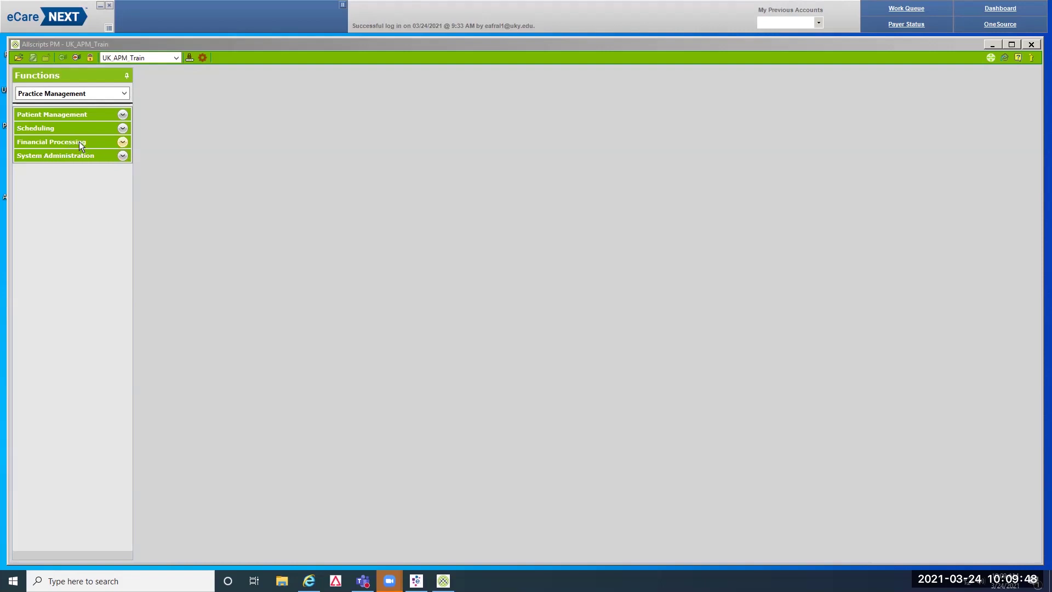
Step: Expand and collapse Financial Processing, then expand Patient Management to list Registration, Notes and Documents
left_click(122, 141)
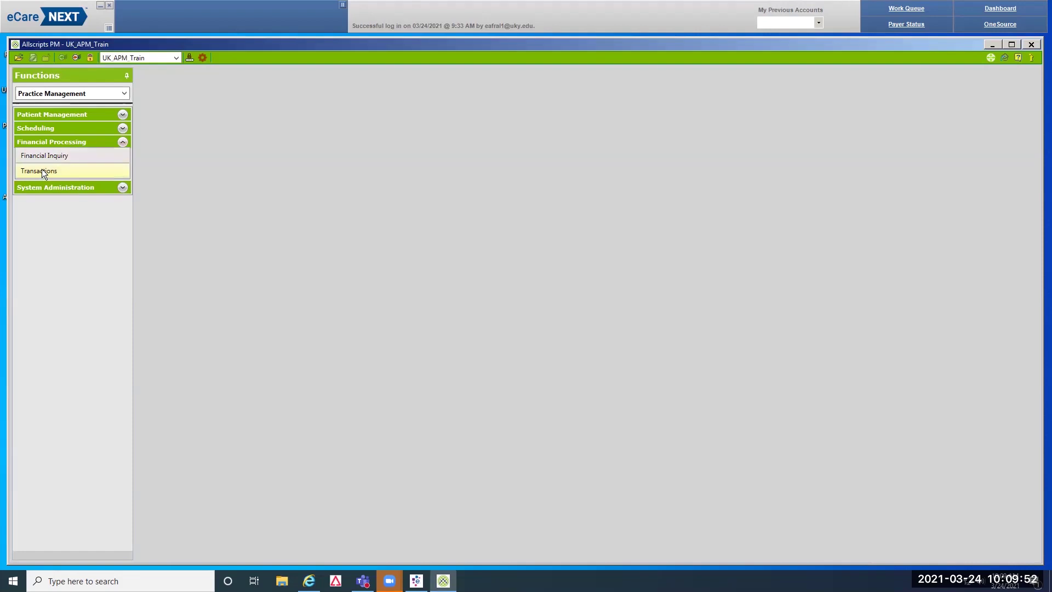
left_click(123, 142)
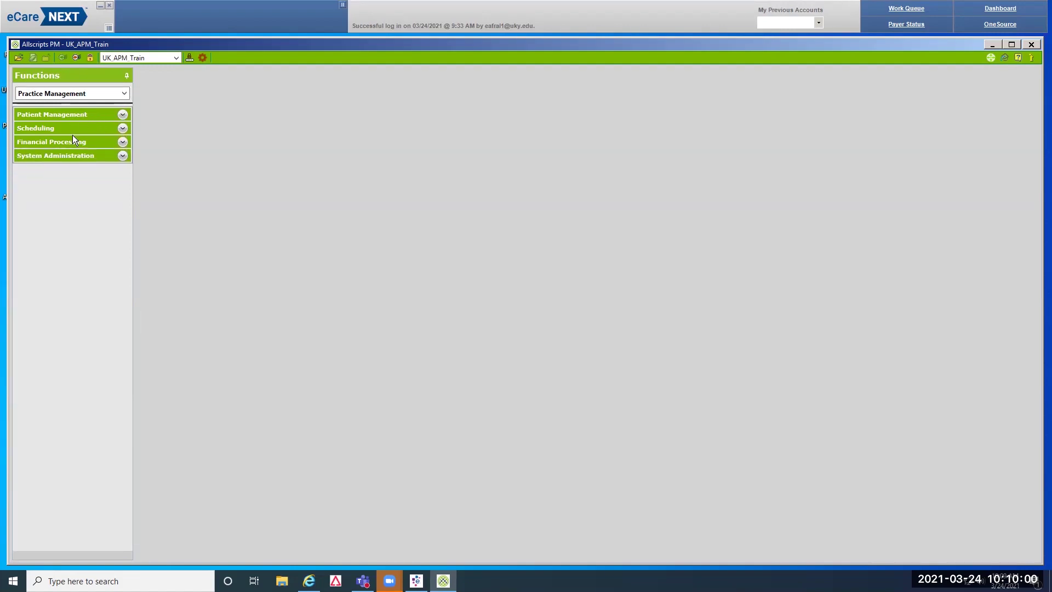
left_click(123, 114)
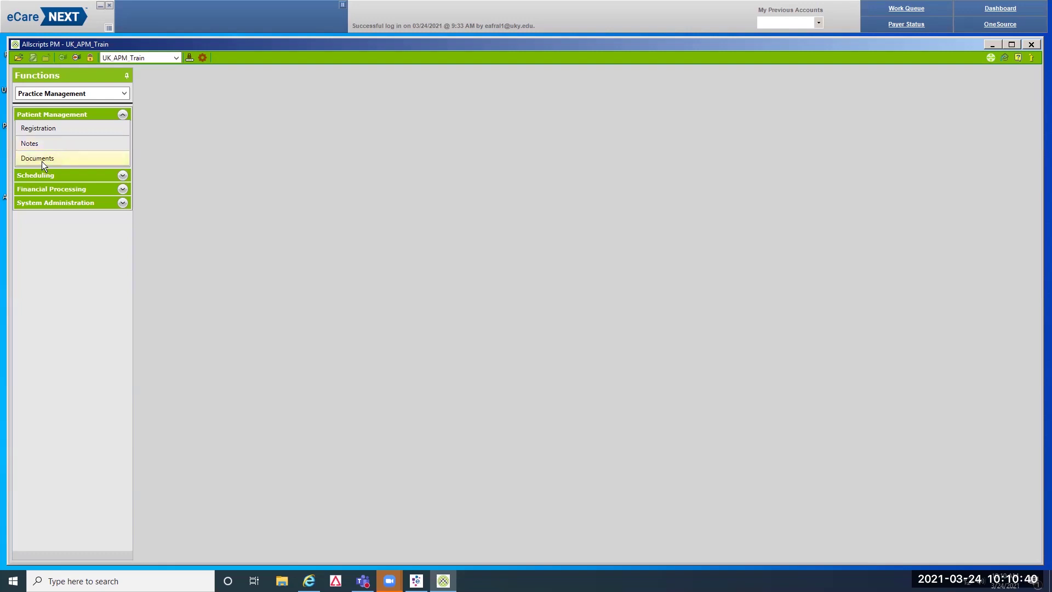
Step: Launch Registration from Patient Management, then collapse the Patient Management section
left_click(43, 128)
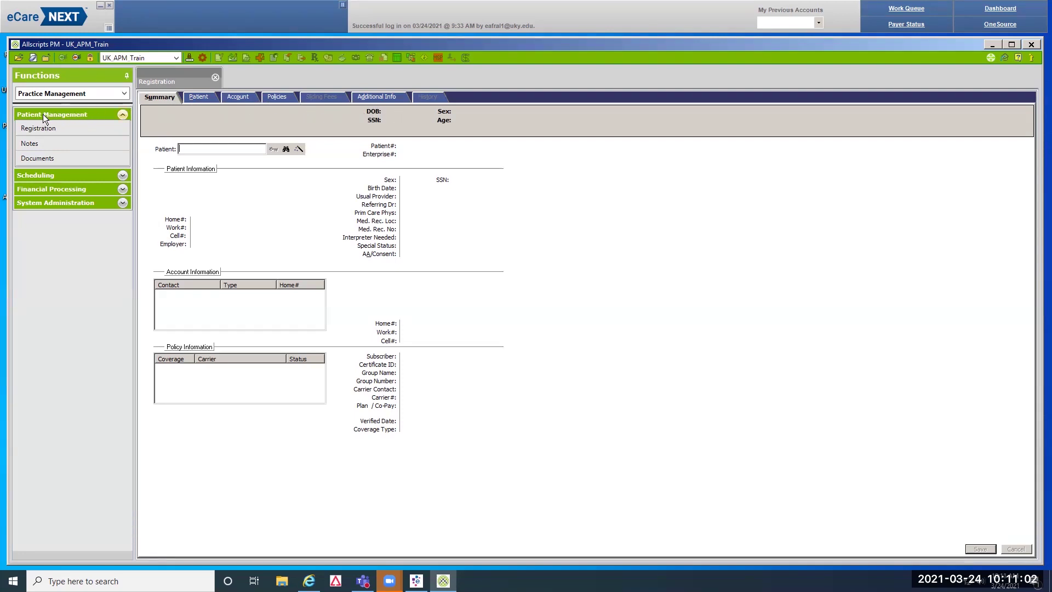
left_click(123, 113)
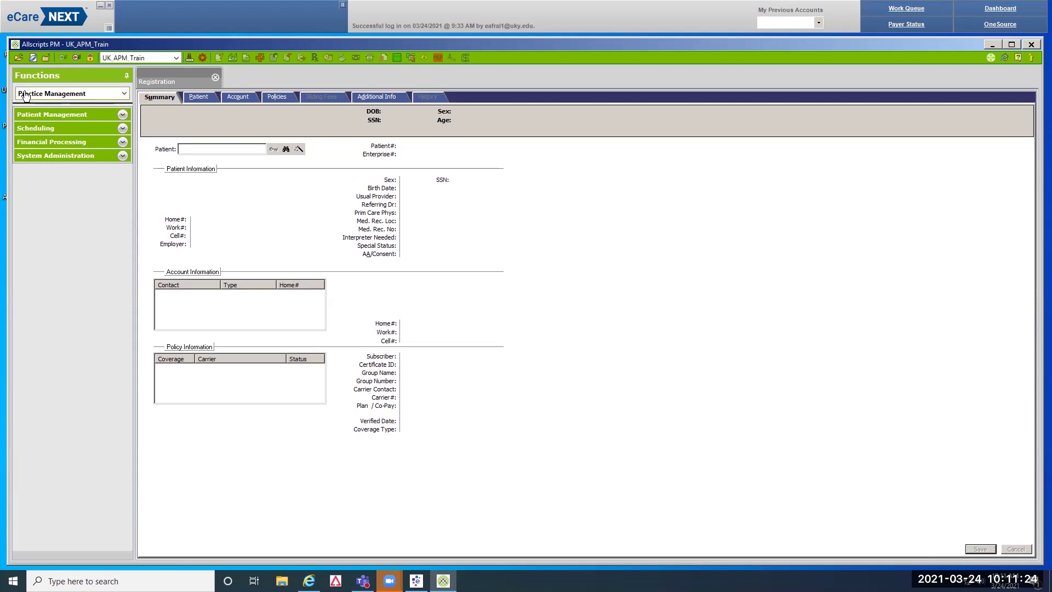
Step: Expand Scheduling and bring up the context menu for Appointment Scheduling
left_click(122, 128)
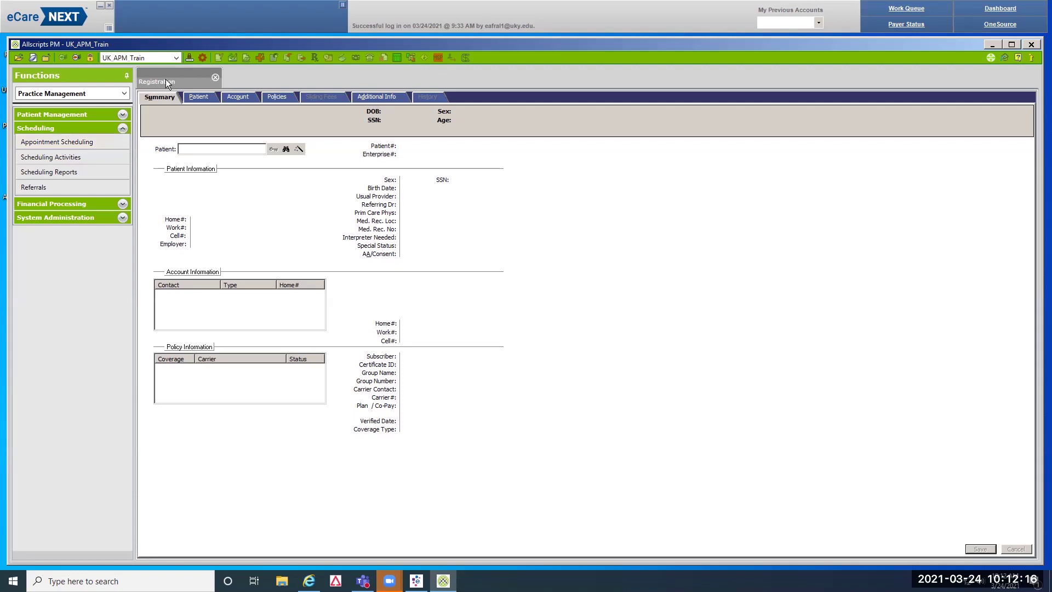
right_click(65, 142)
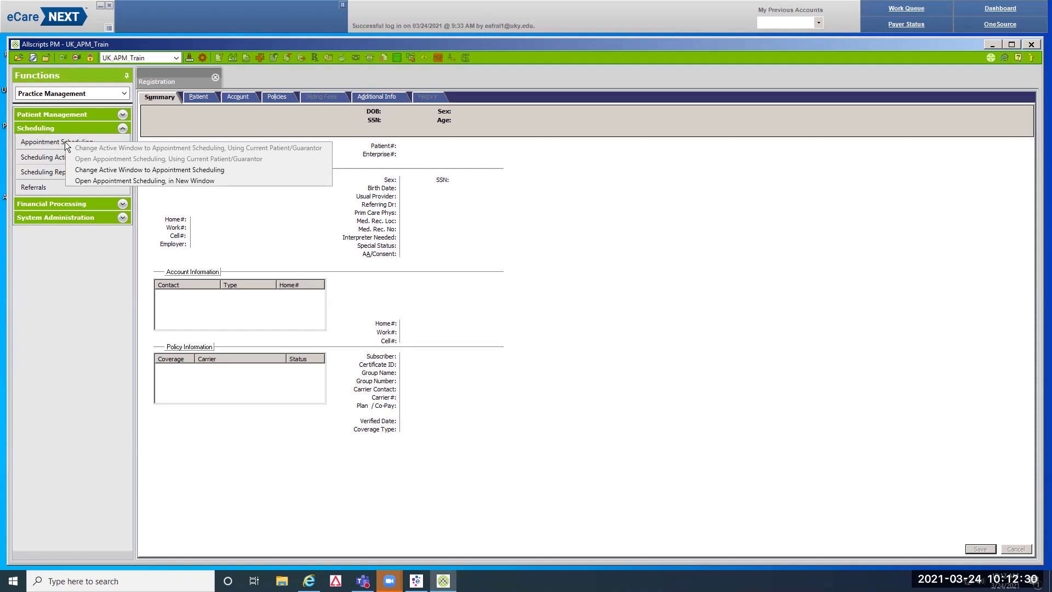
Step: Open Appointment Scheduling in a new window and switch between the Registration and Patient Scheduling tabs
left_click(86, 180)
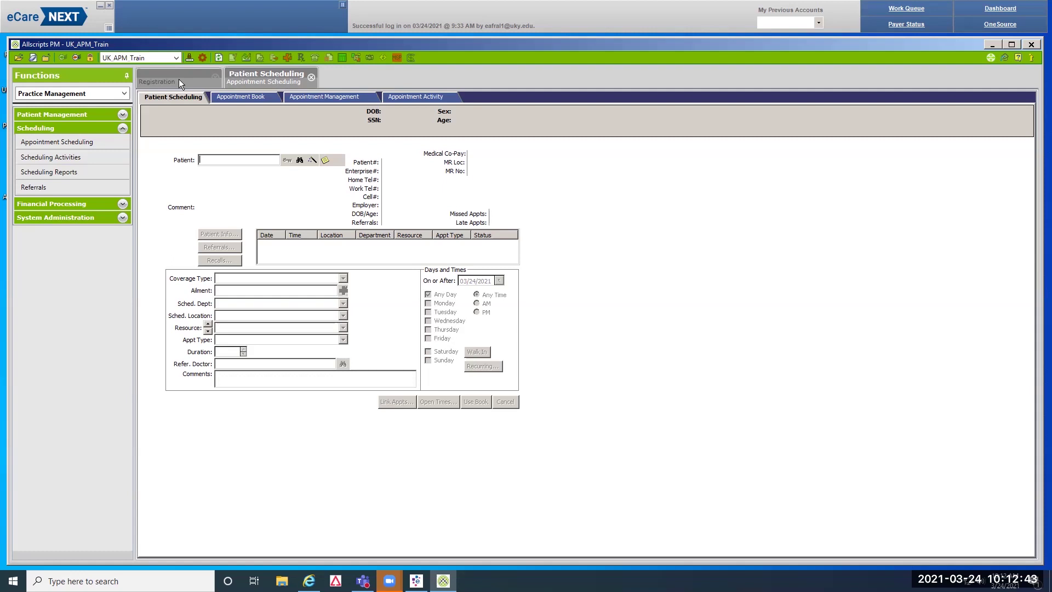
left_click(121, 130)
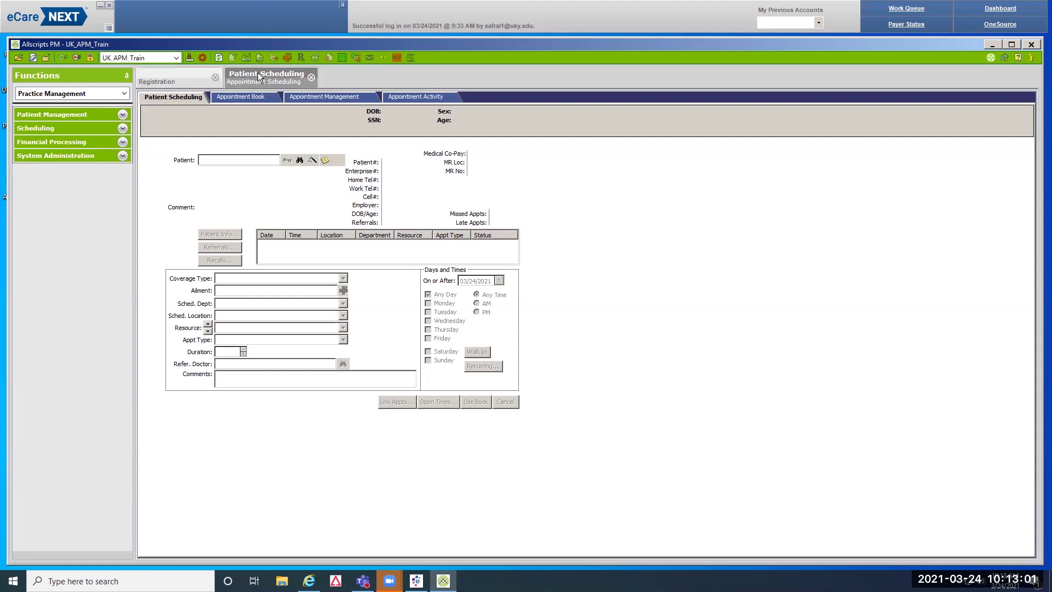
left_click(184, 80)
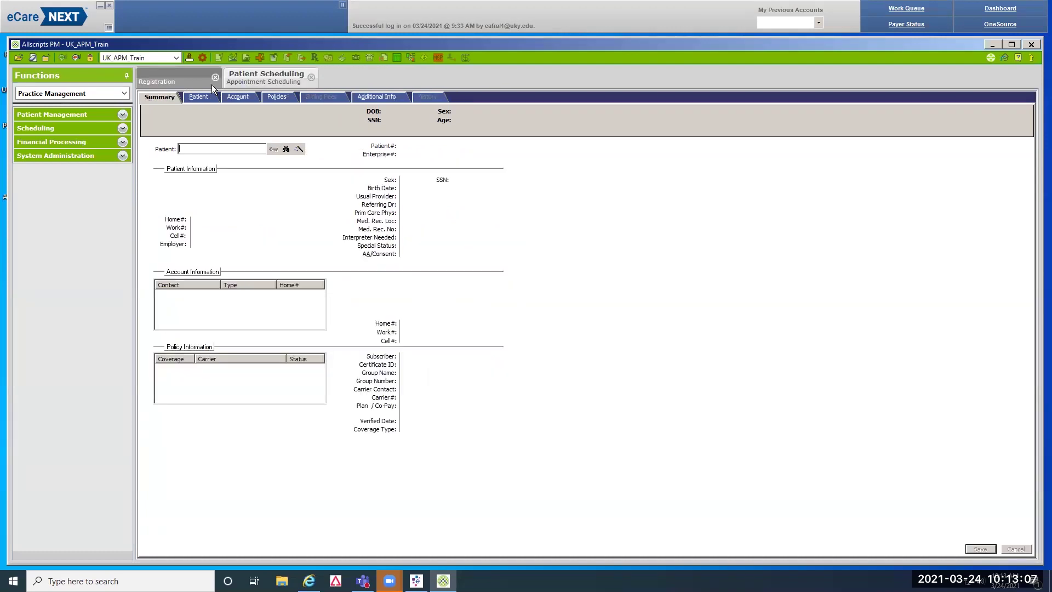
left_click(263, 81)
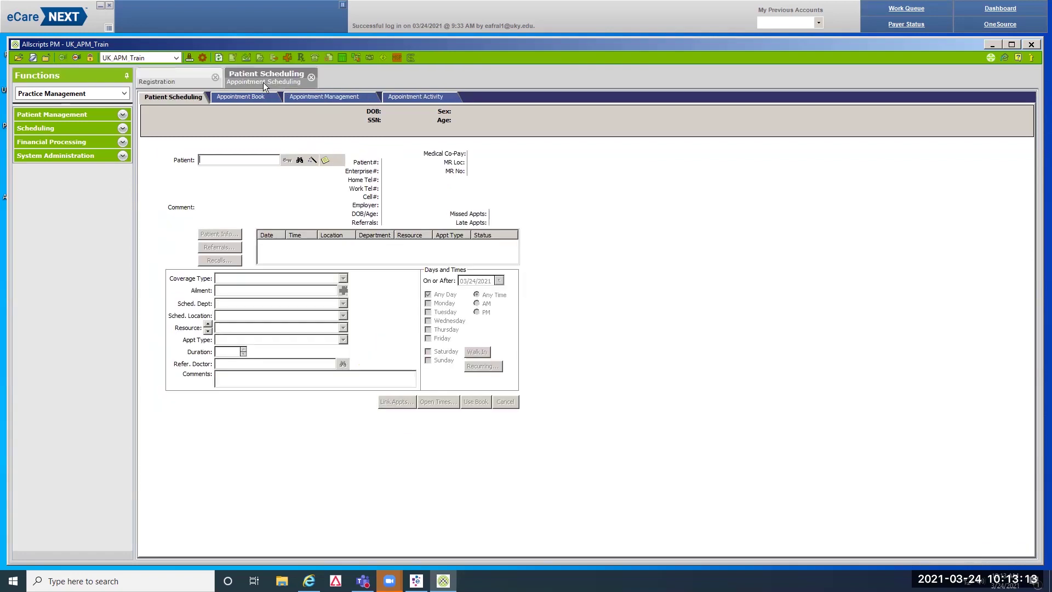
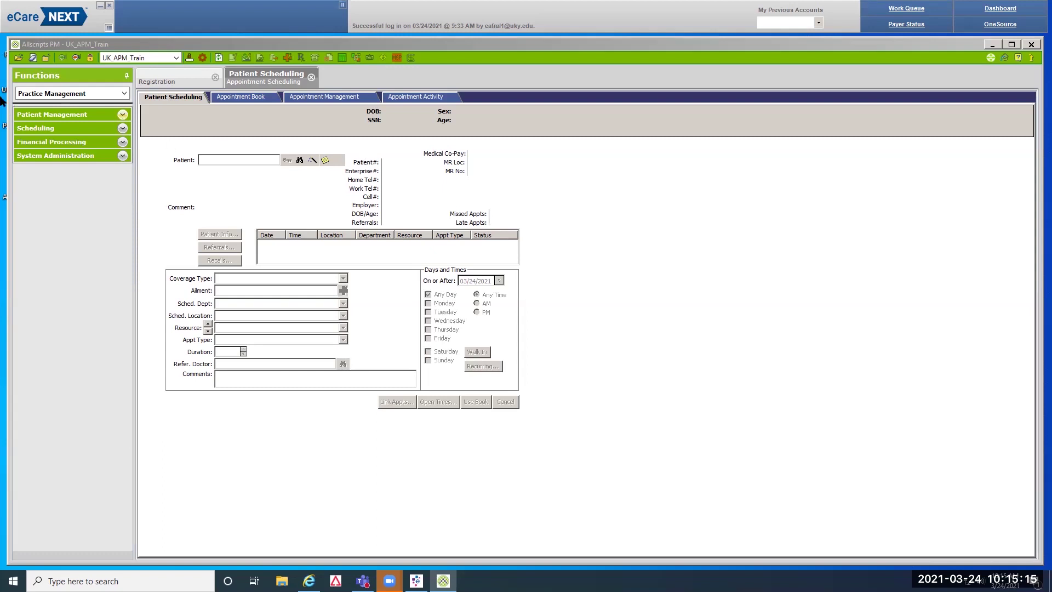
Step: Show the workstation Options on the Scheduling tab with department, location, resource and coverage defaults
left_click(204, 58)
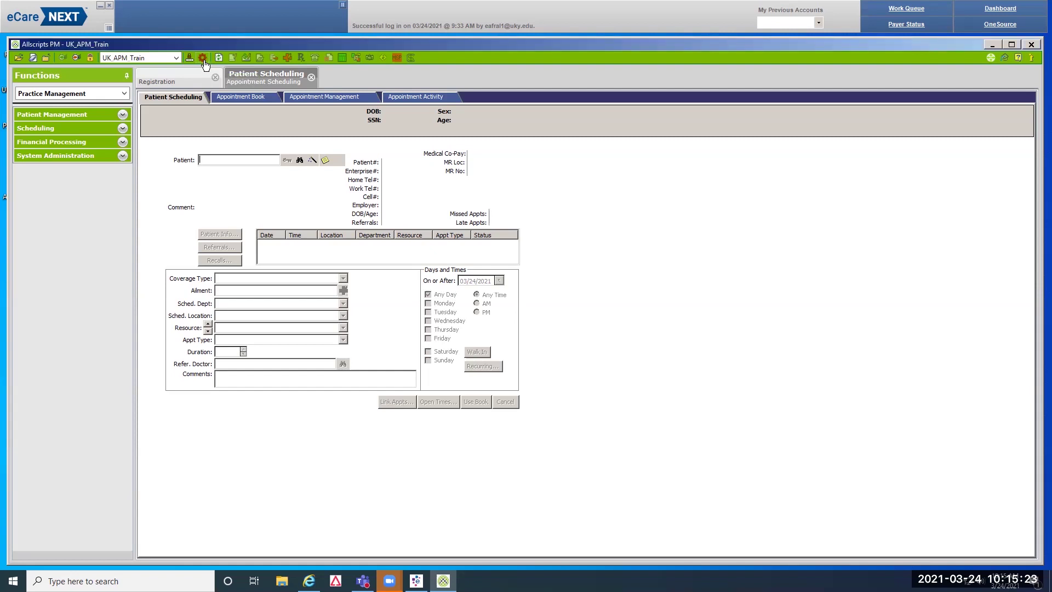
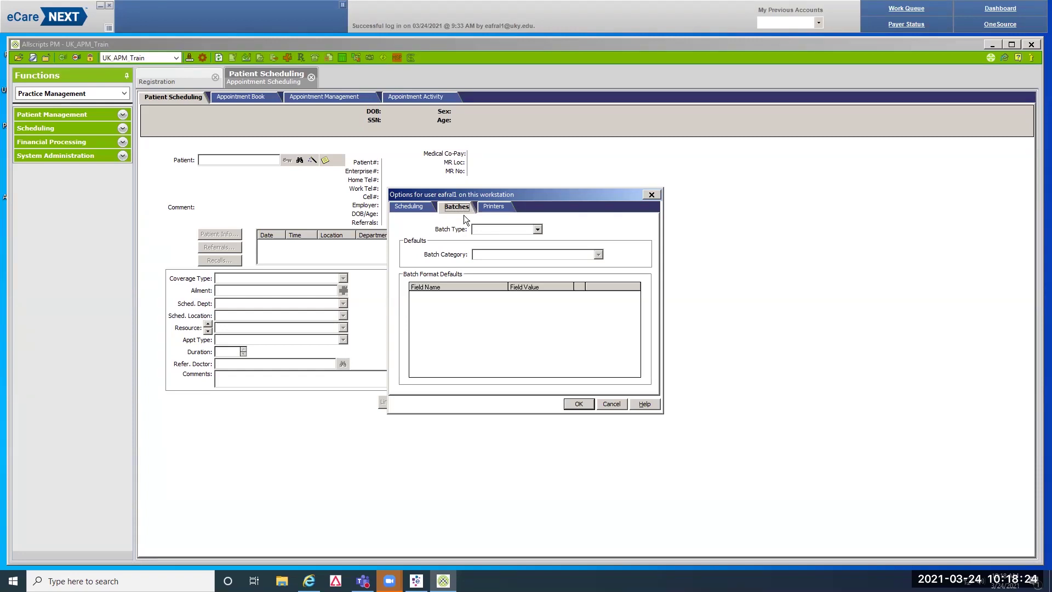
Step: Choose Payment as this workstation's batch type in the Batches options
left_click(538, 230)
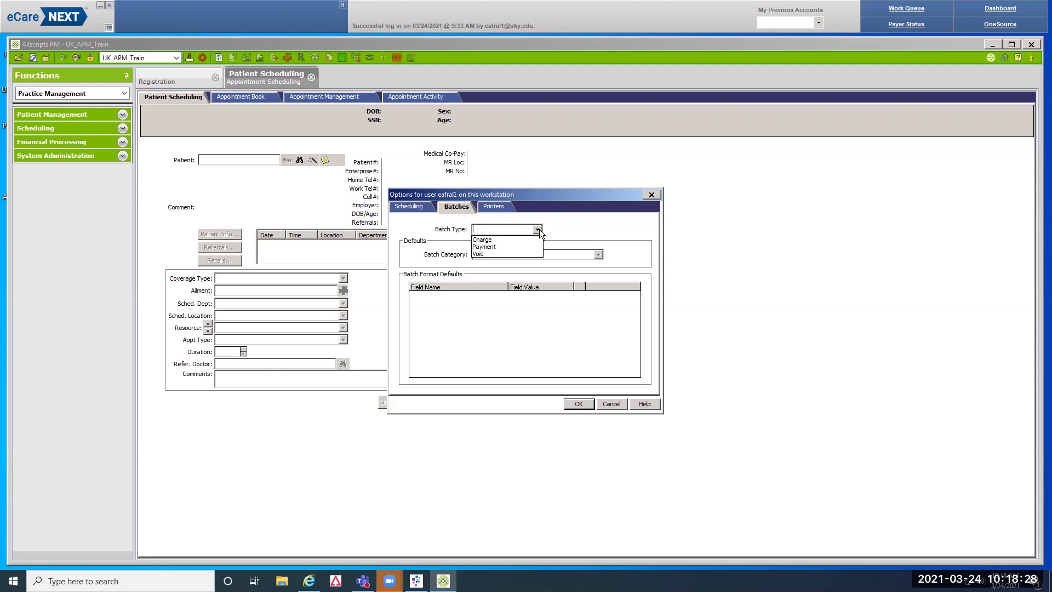
left_click(499, 244)
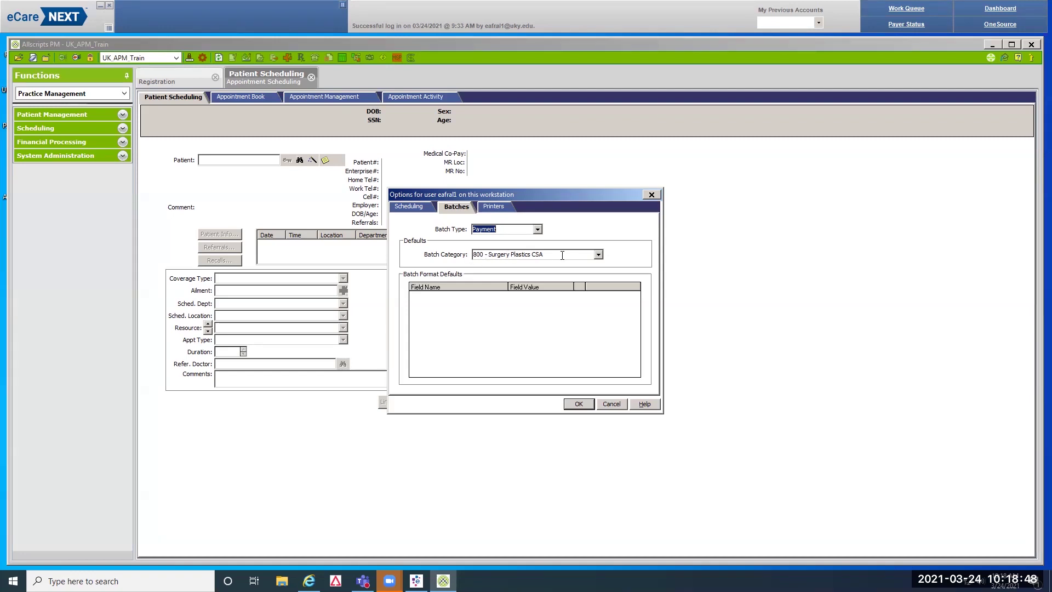
left_click(599, 256)
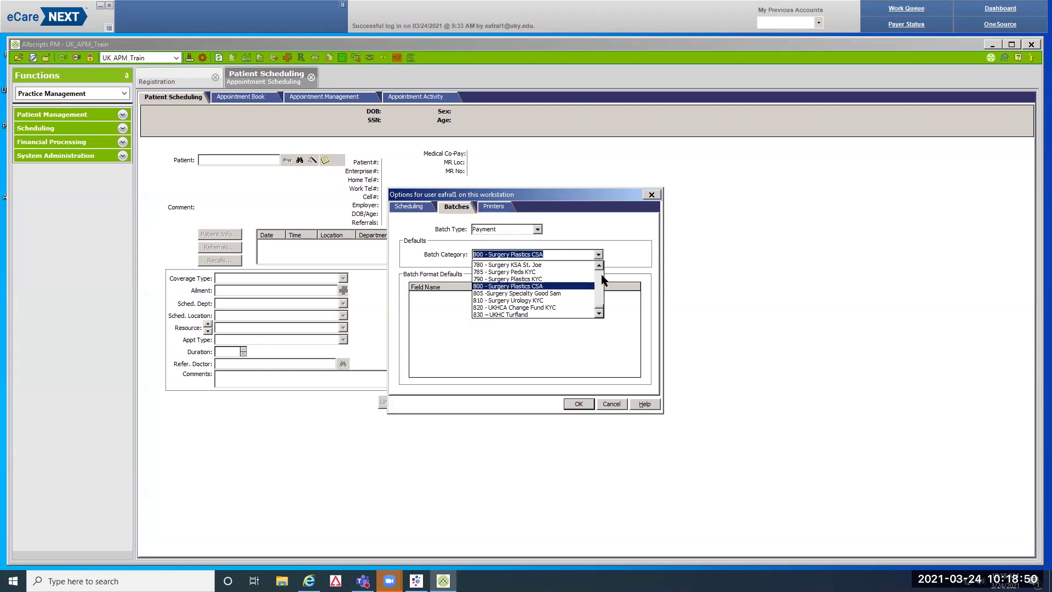
left_click_drag(601, 264, 602, 315)
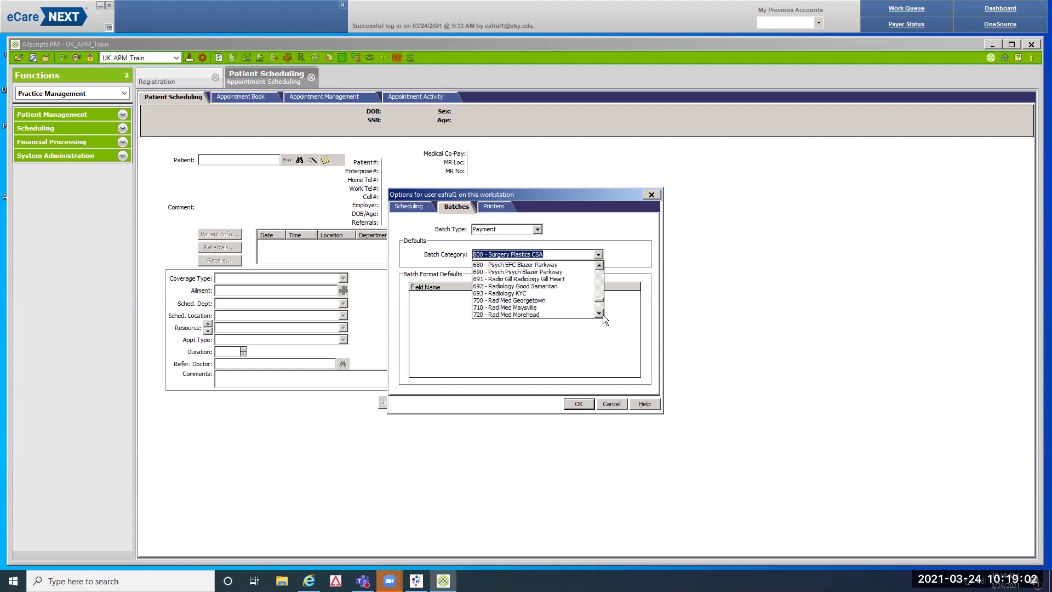
left_click(600, 313)
left_click(599, 314)
left_click(600, 313)
left_click(600, 314)
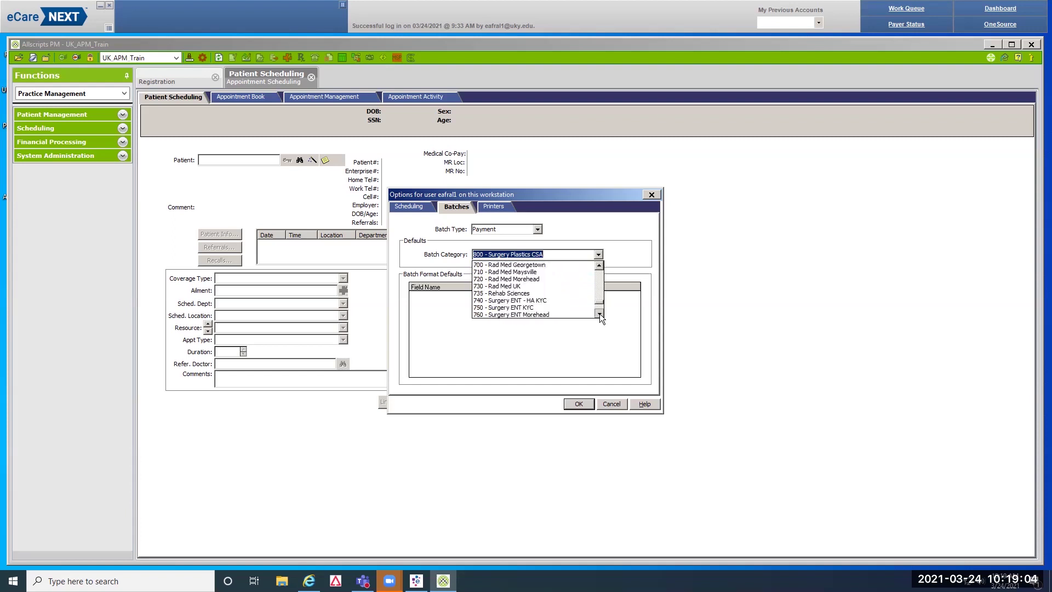
left_click(598, 265)
left_click(597, 265)
left_click(600, 266)
left_click(600, 267)
left_click(600, 266)
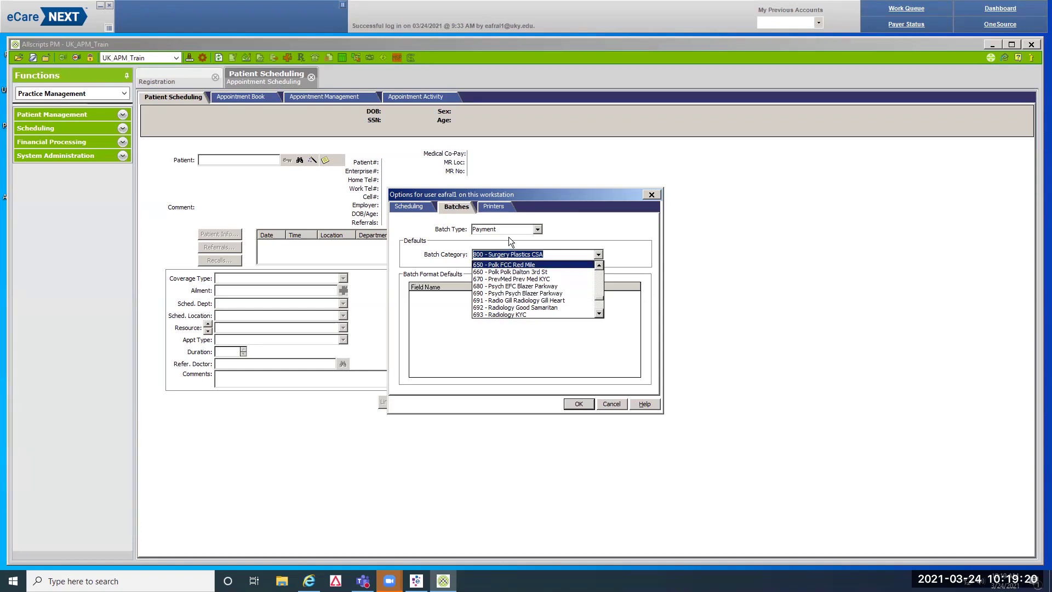
left_click(497, 207)
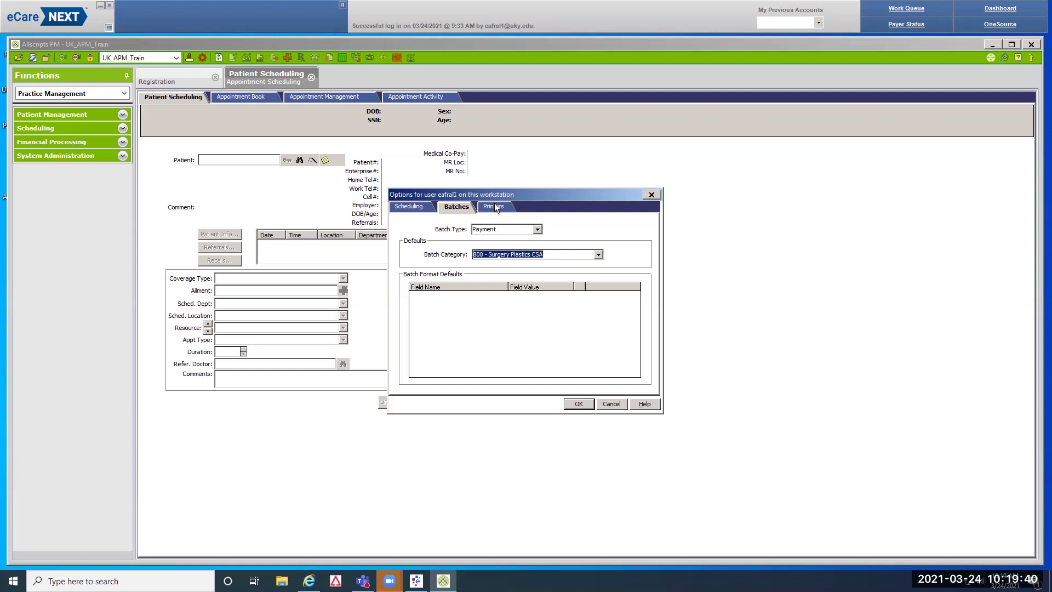
Step: Cancel the Options dialog to go back to the Patient Scheduling form
left_click(608, 405)
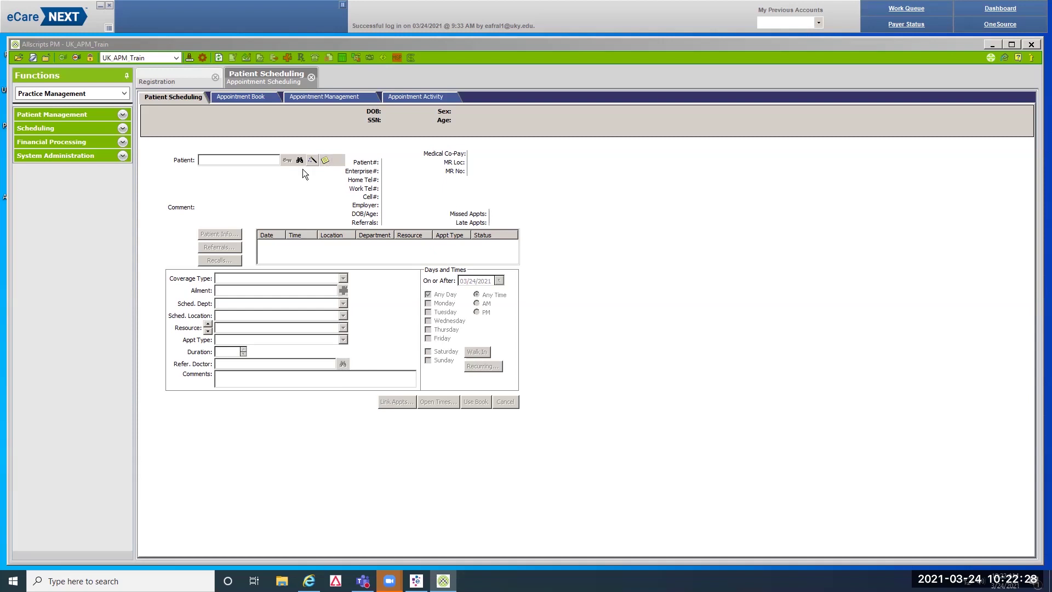
Step: Open Patient Lookup beside the Patient field and browse the Search By criteria list
left_click(300, 160)
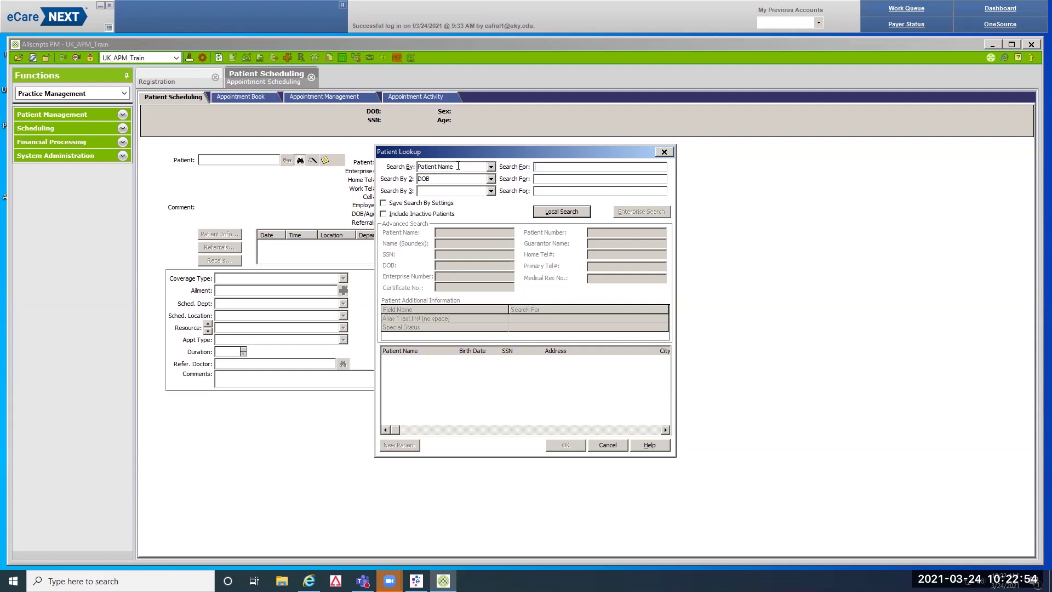
left_click(491, 167)
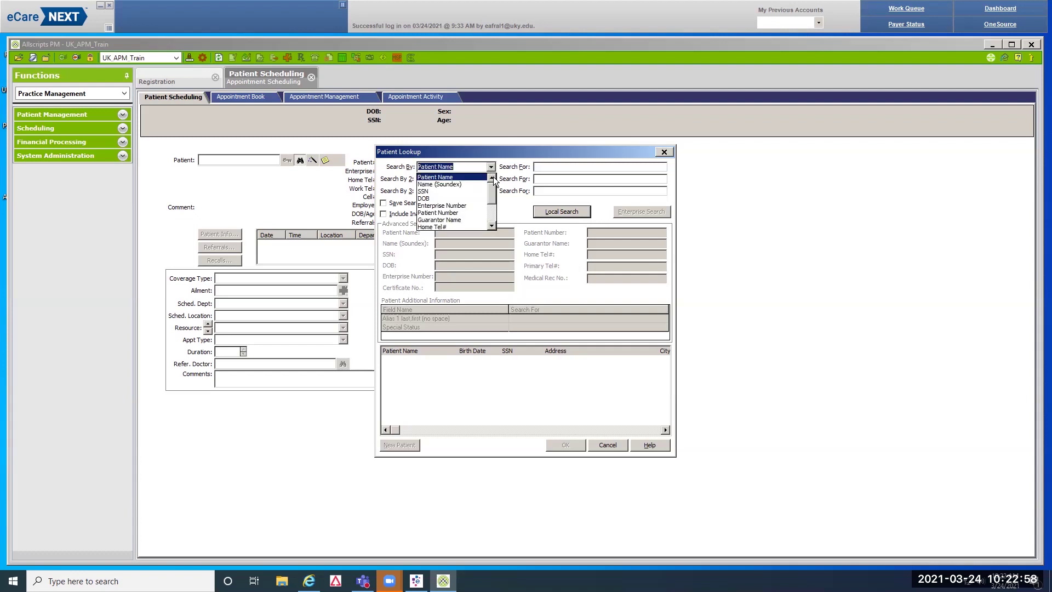
mouse_move(494, 193)
left_mouse_down()
mouse_move(492, 211)
mouse_move(488, 181)
left_mouse_up()
Step: Keep Medical Rec No. as the only criterion by clearing DOB from Search By 2
left_click(457, 166)
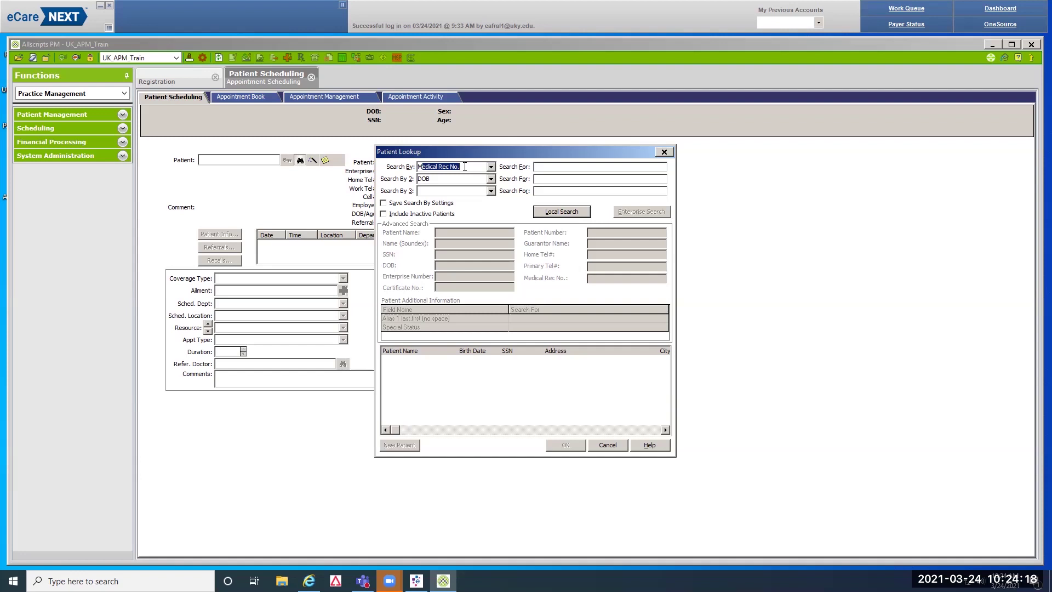
left_click(440, 180)
key("BackSpace")
left_click(541, 168)
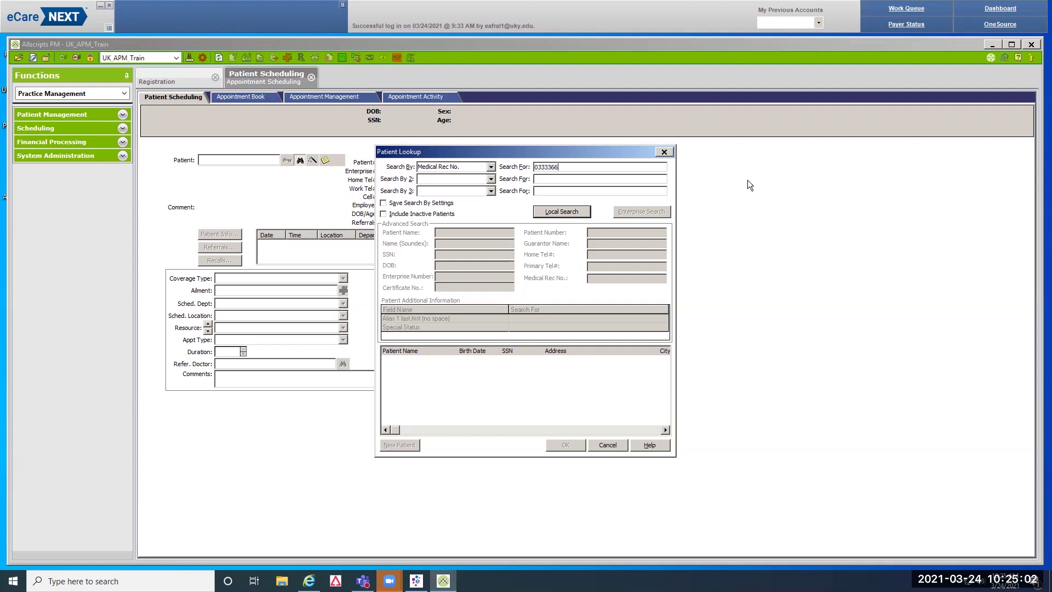
Step: Run a Local Search on the patient's medical record number, then change Search By to SSN
left_click(573, 212)
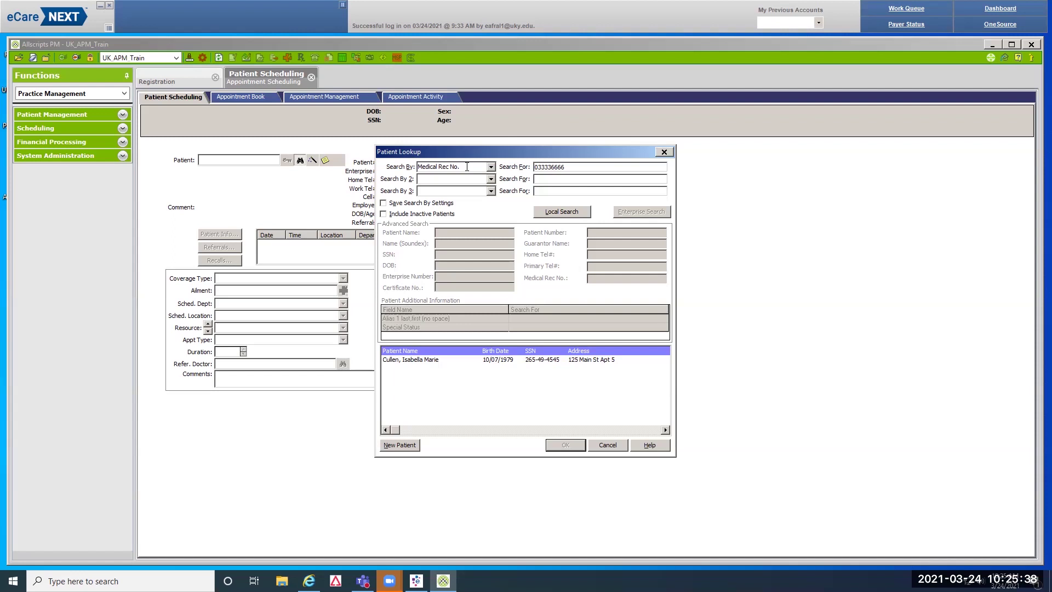
left_click(467, 167)
type("s")
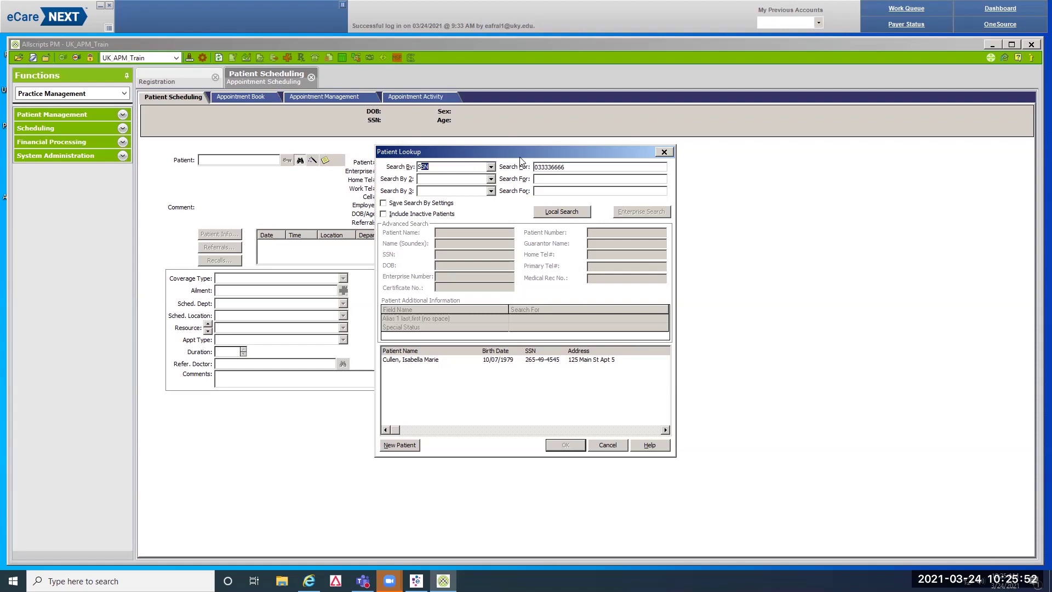
Step: Search for the new patient's SSN, correcting its final digits, and find no matching records
left_click(571, 167)
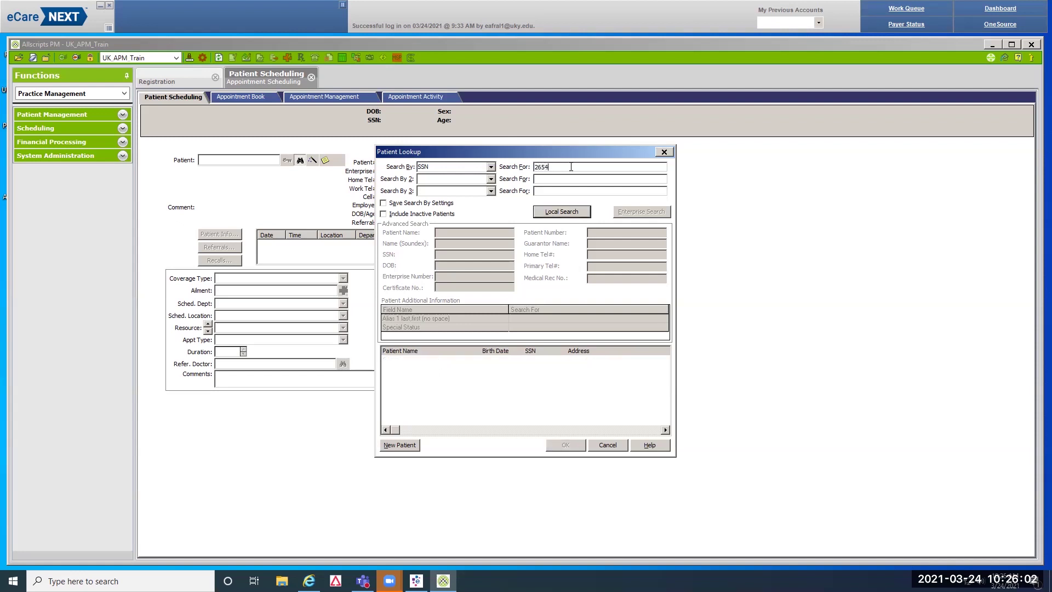
key("Return")
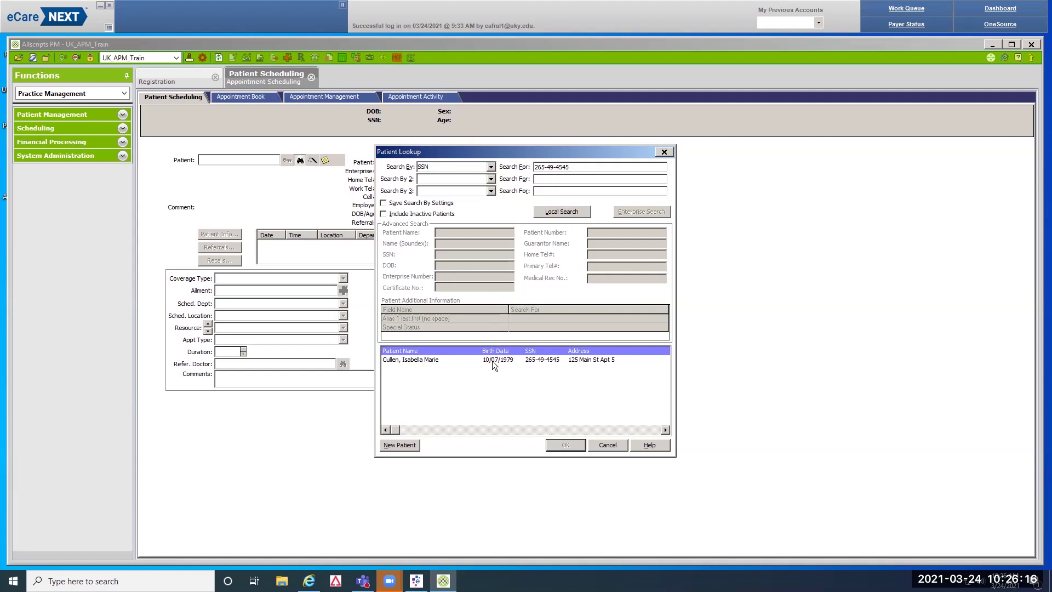
left_click(578, 168)
left_click(579, 167)
key("BackSpace")
key("BackSpace")
key("BackSpace")
type("949")
key("Return")
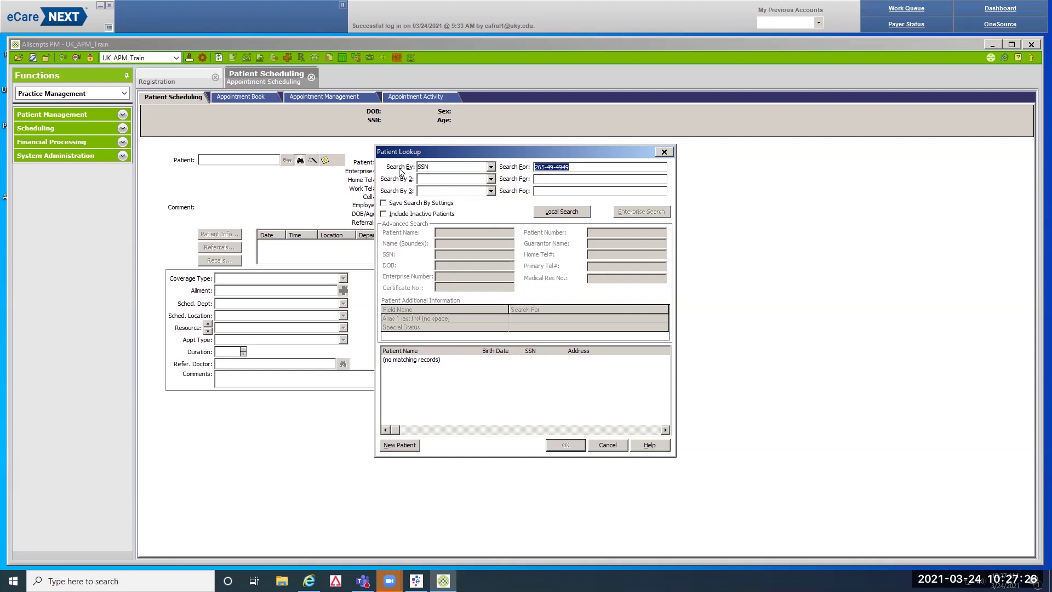
Step: Switch the lookup criteria to Patient Name and DOB, selecting the old SSN value for replacement
double_click(433, 165)
key("p")
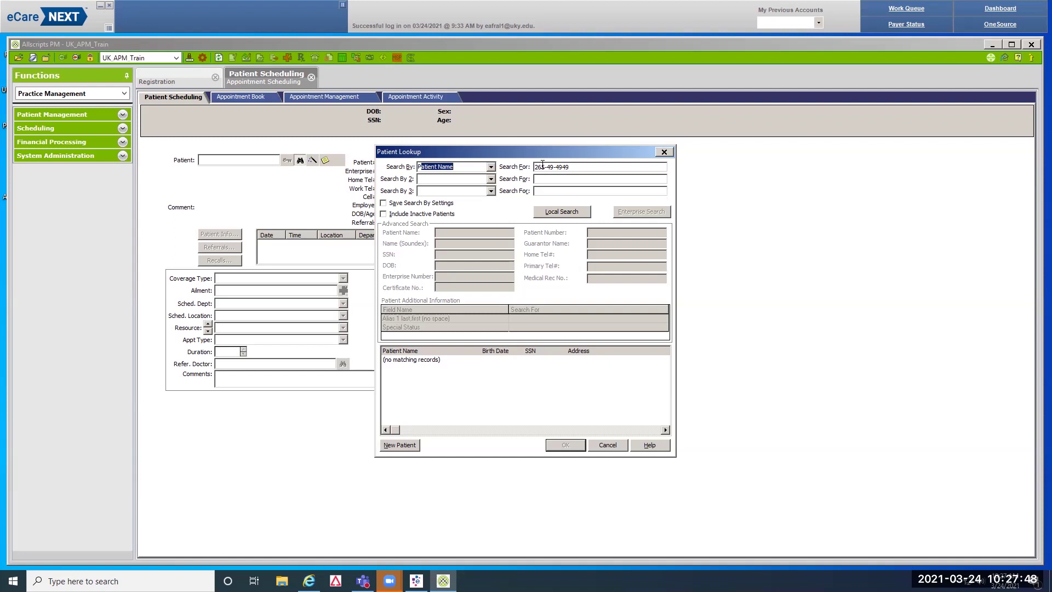
left_click(423, 179)
type("d")
double_click(574, 166)
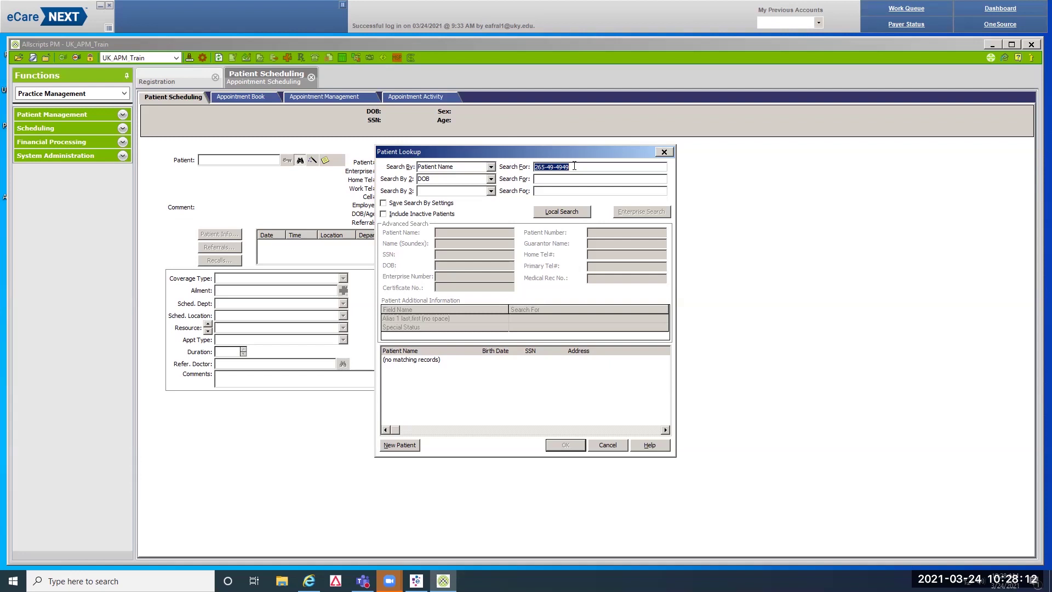
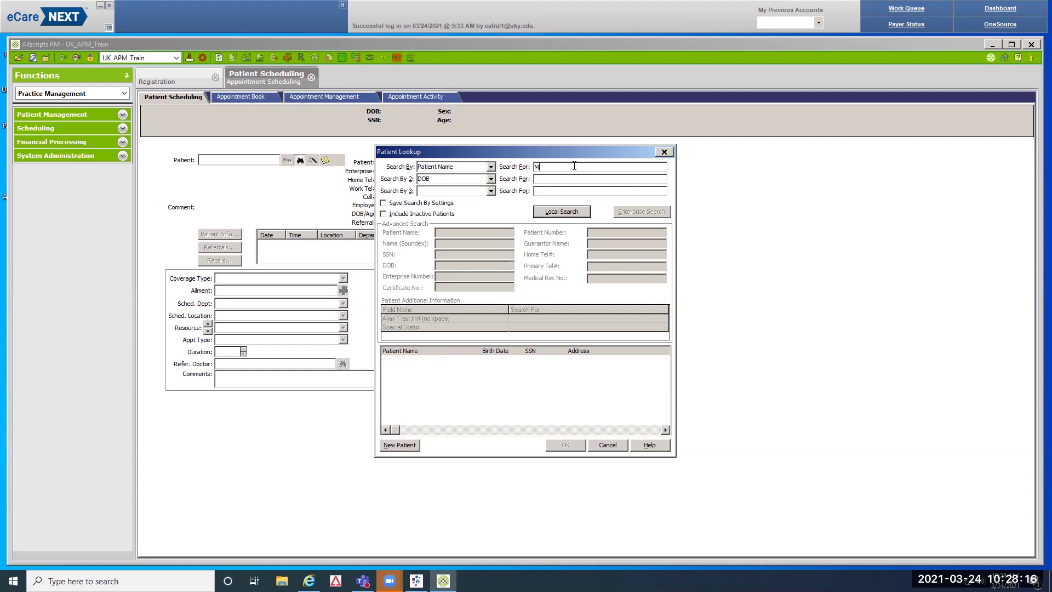
Step: Search for the patient's last, first name and birth date, which returns no records
left_click(549, 178)
key("Return")
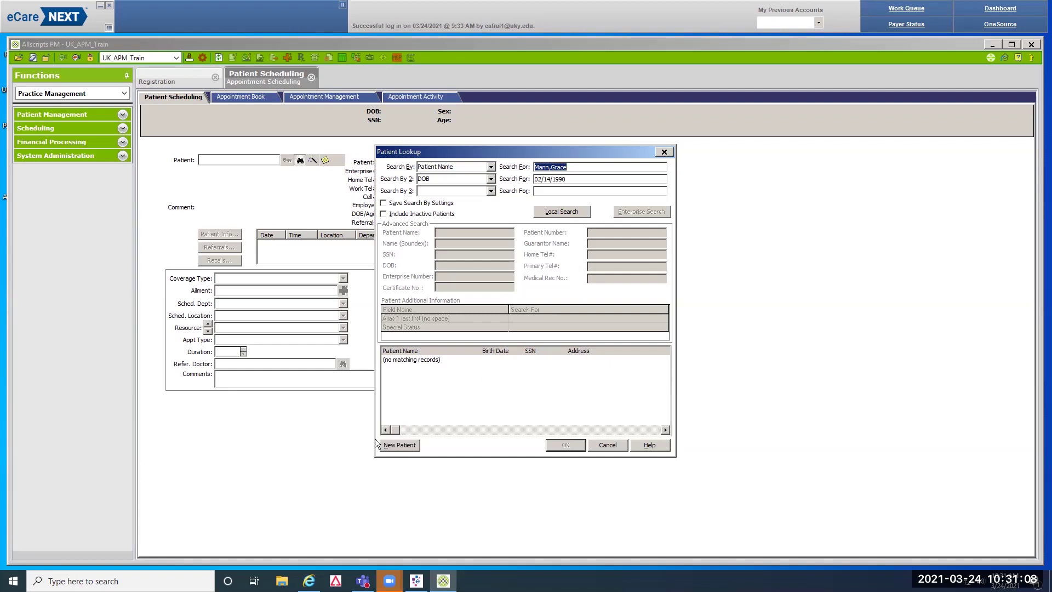
Step: Start a new patient from the Registration window's New Patient button
left_click(406, 446)
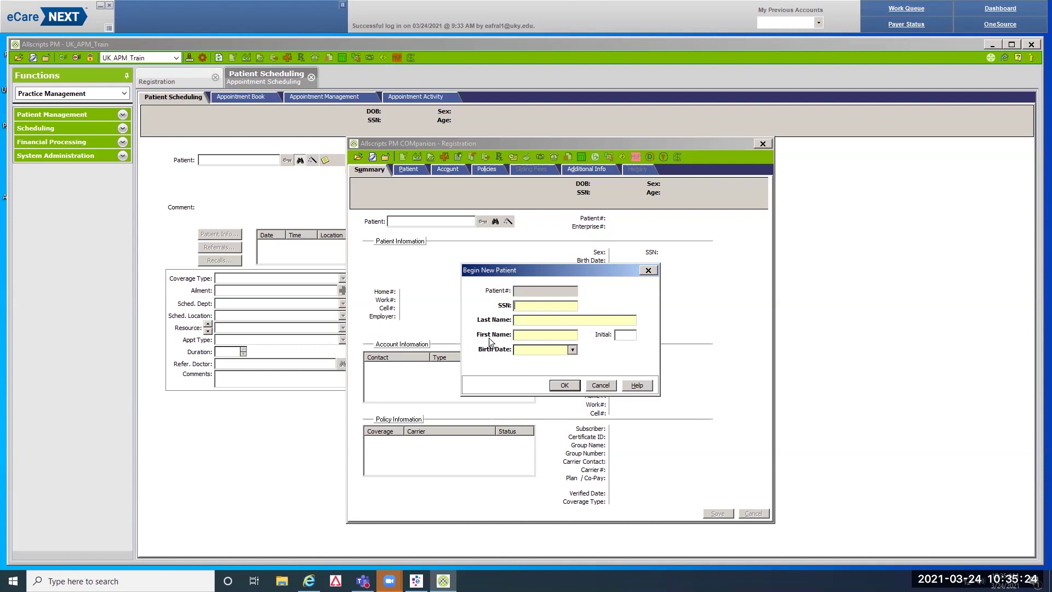
Step: Fill in the patient's SSN and last name on the Begin New Patient form
left_click(575, 320)
key("BackSpace")
key("BackSpace")
key("BackSpace")
key("BackSpace")
key("BackSpace")
key("BackSpace")
key("BackSpace")
key("BackSpace")
key("BackSpace")
key("BackSpace")
key("BackSpace")
key("BackSpace")
key("BackSpace")
key("BackSpace")
key("BackSpace")
key("Tab")
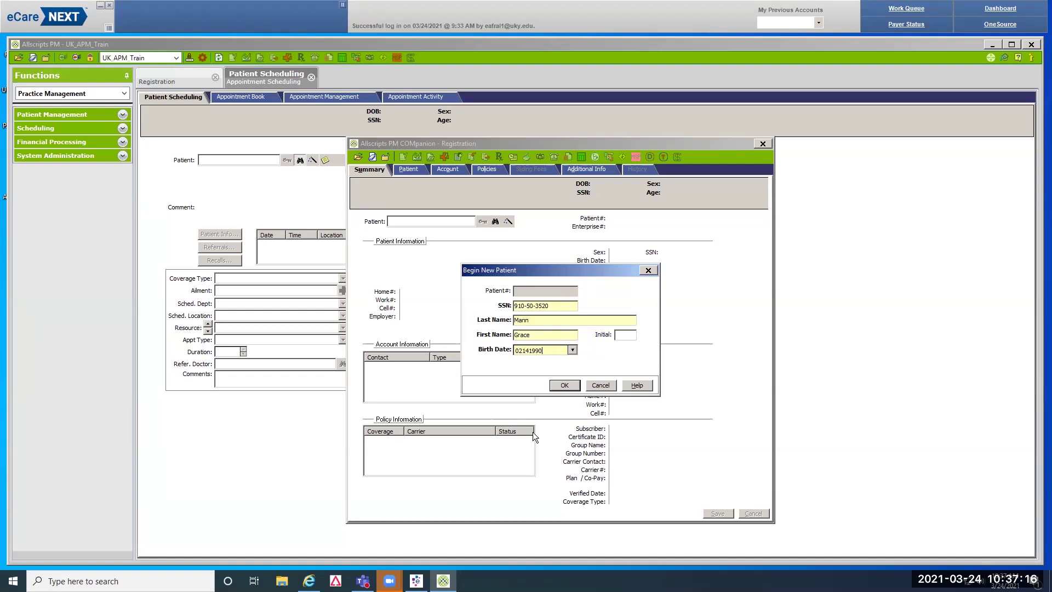
left_click(554, 386)
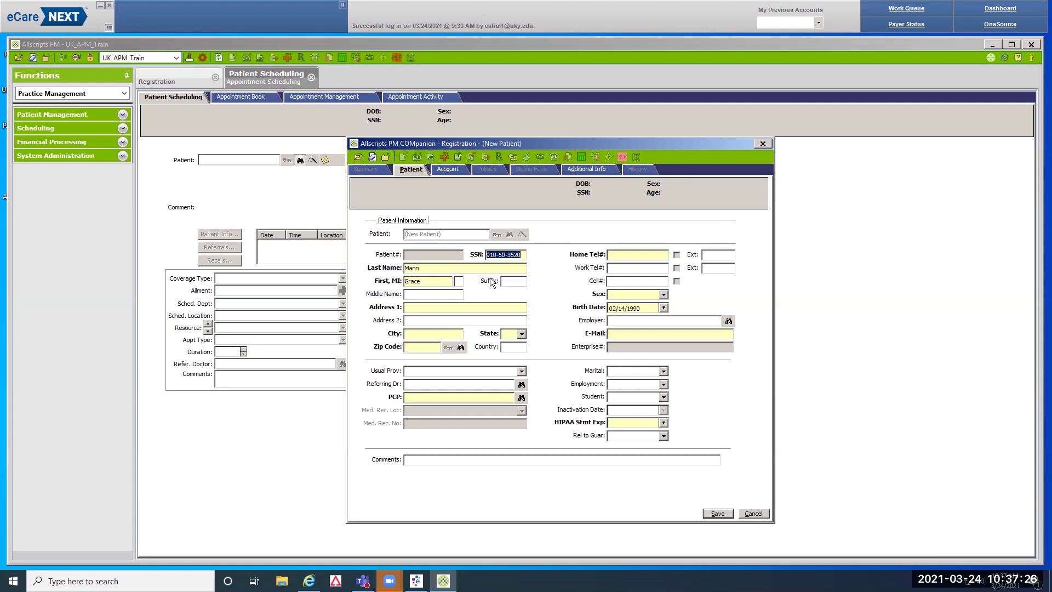
key("Tab")
key("Tab")
left_click(435, 280)
type("J")
key("Left")
key("BackSpace")
type("S")
key("BackSpace")
key("BackSpace")
type("III")
key("BackSpace")
key("Tab")
Step: Enter the patient's middle name, the street address line, and the apartment number as Address 2
type("arie")
key("Tab")
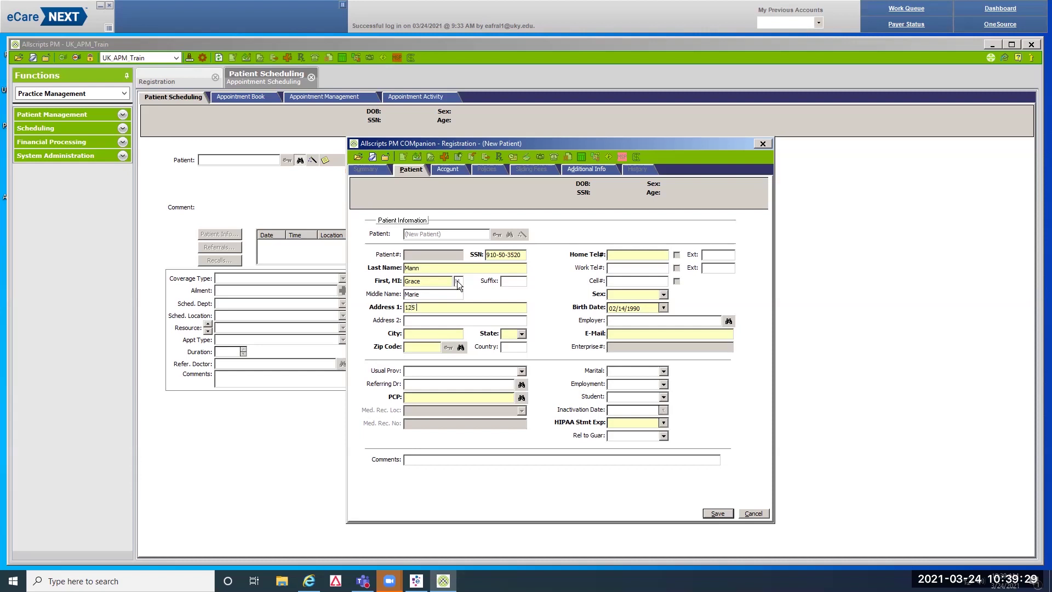
Step: Look up zip code 40515 and pick Lexington, KY to fill City, State and Zip
left_click(461, 347)
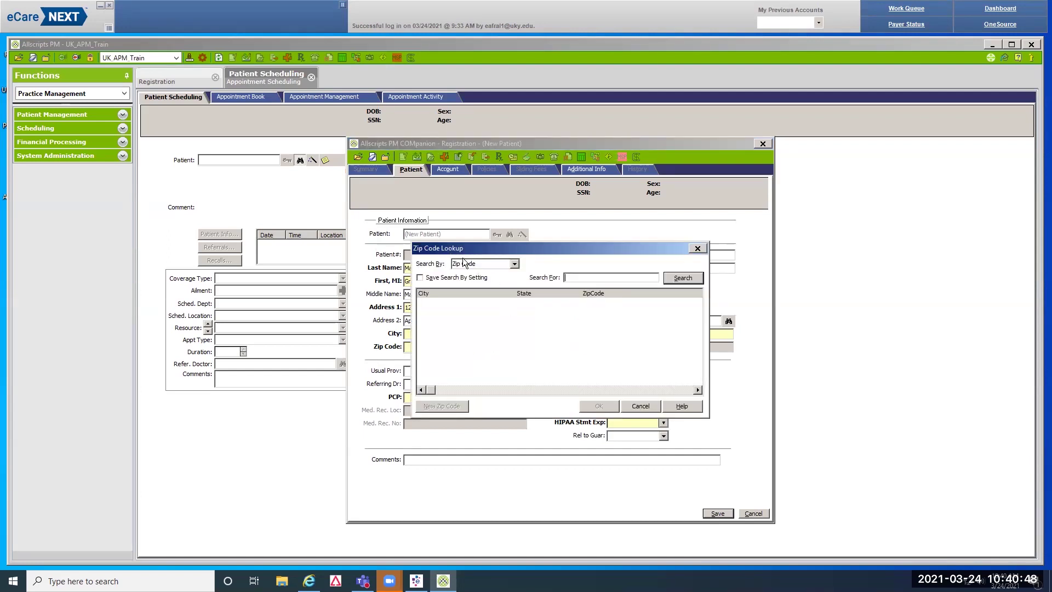
type("40515")
key("Return")
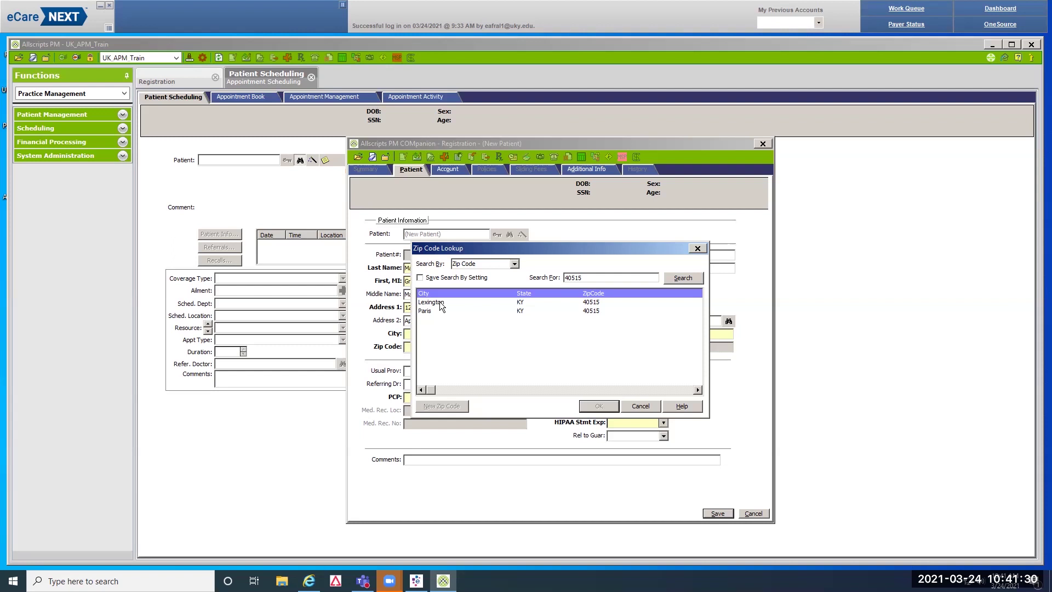
left_click(440, 303)
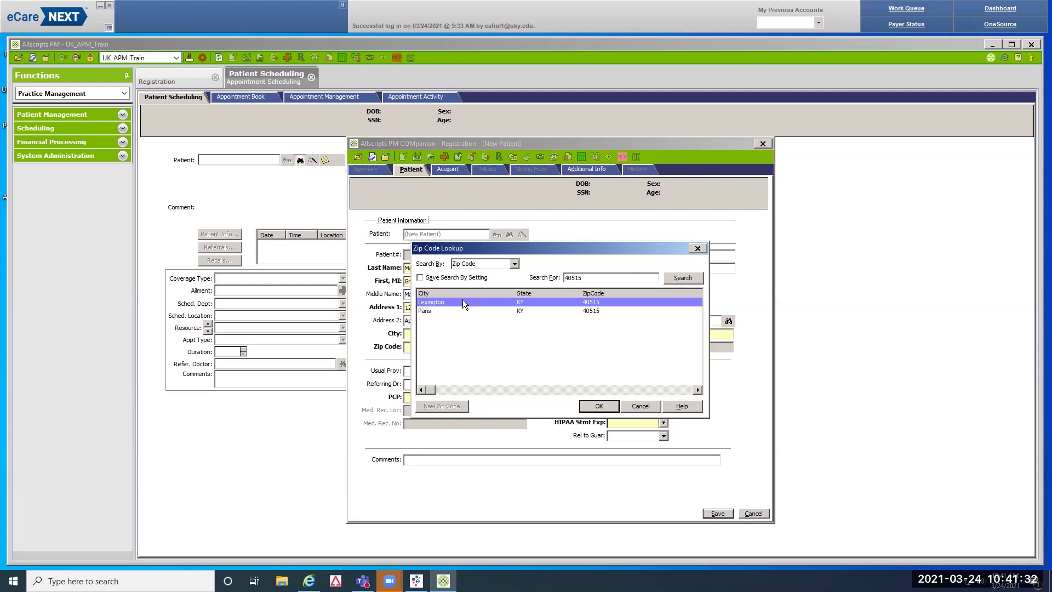
left_click(600, 406)
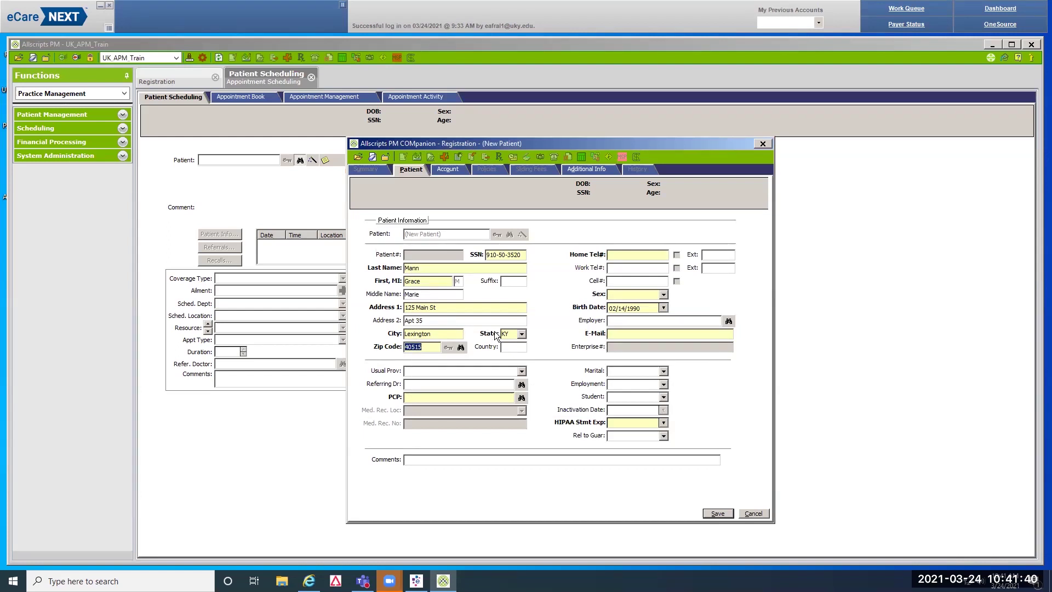
key("Tab")
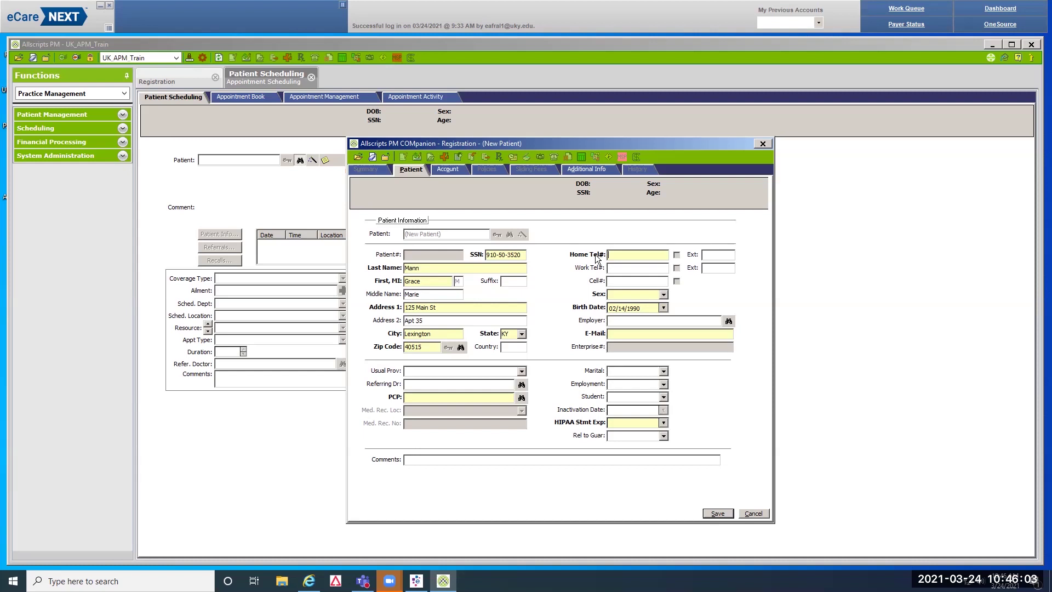
Step: Enter the patient's home phone number, then her work phone number and work extension
key("Tab")
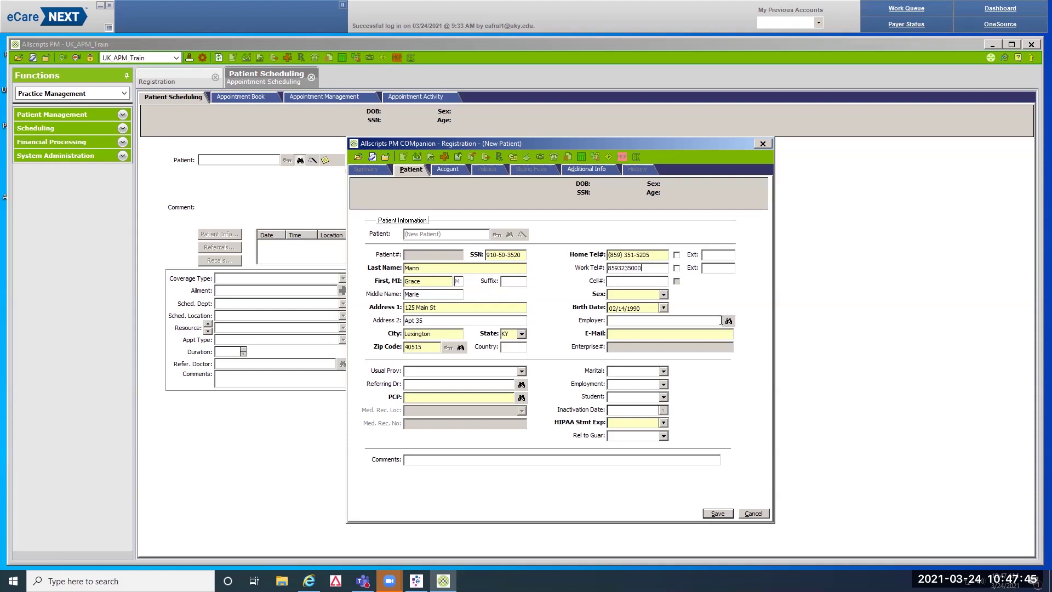
key("Tab")
type("31245")
Step: Enter the patient's cell phone number and set her sex to Female
left_click(615, 281)
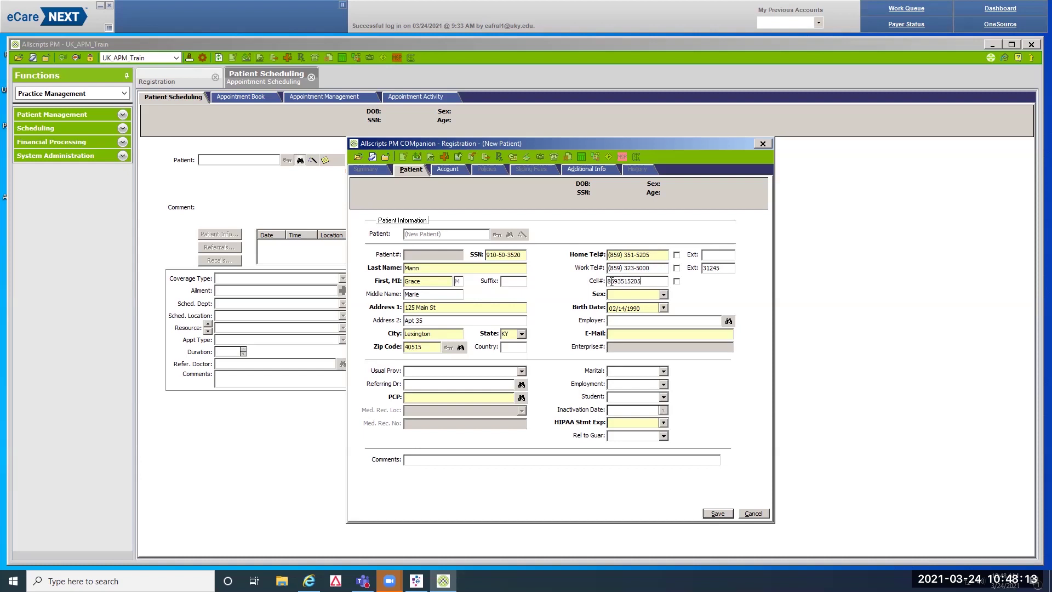
key("Tab")
type("f")
key("Tab")
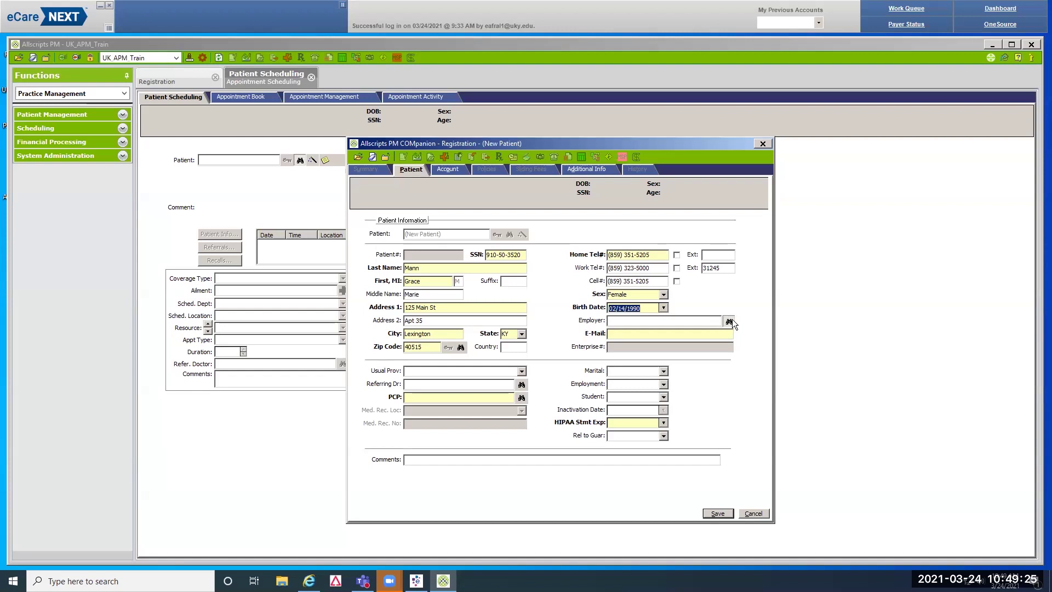
Step: Search the employer directory for 'univ' and assign University Of Kentucky as employer
left_click(730, 321)
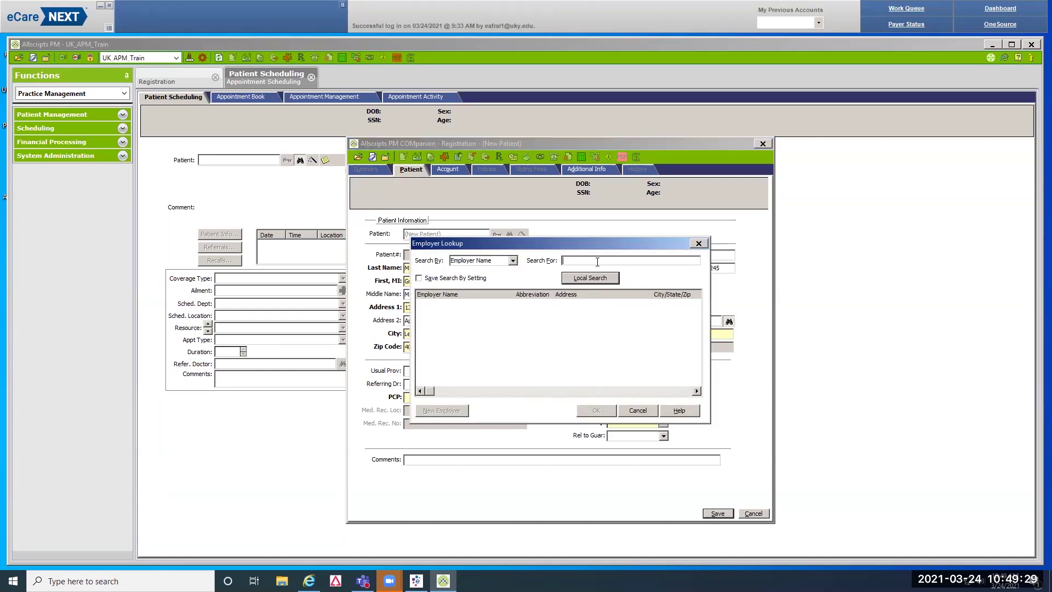
type("univ")
key("Return")
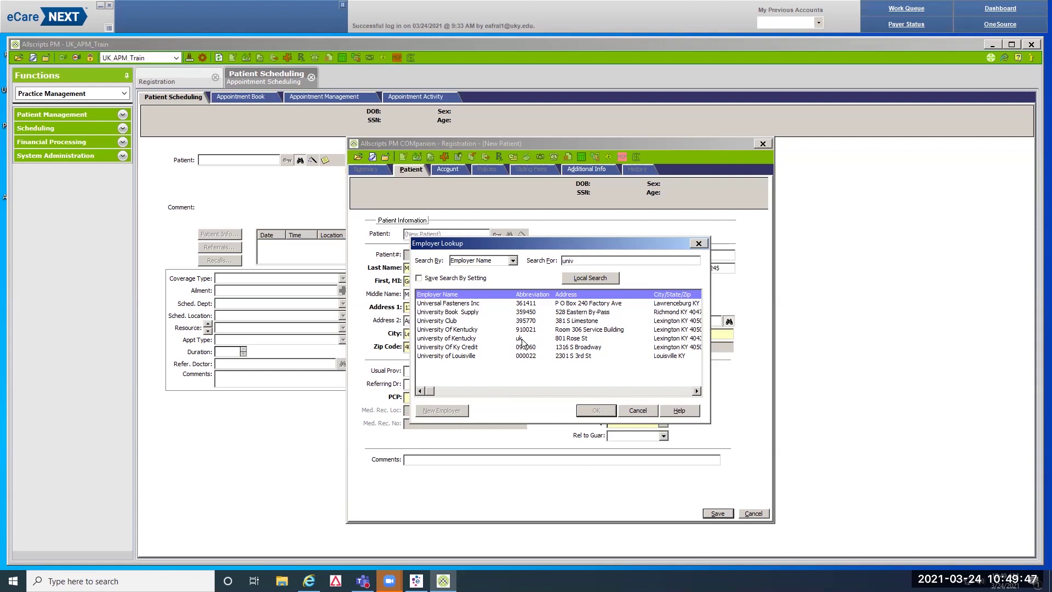
left_click(527, 329)
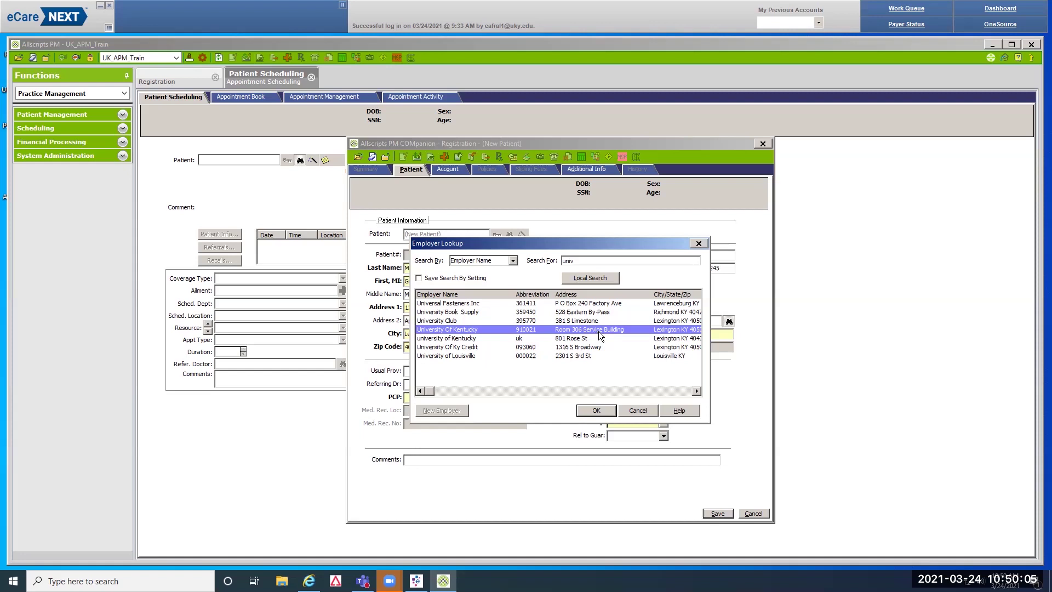
left_click(597, 411)
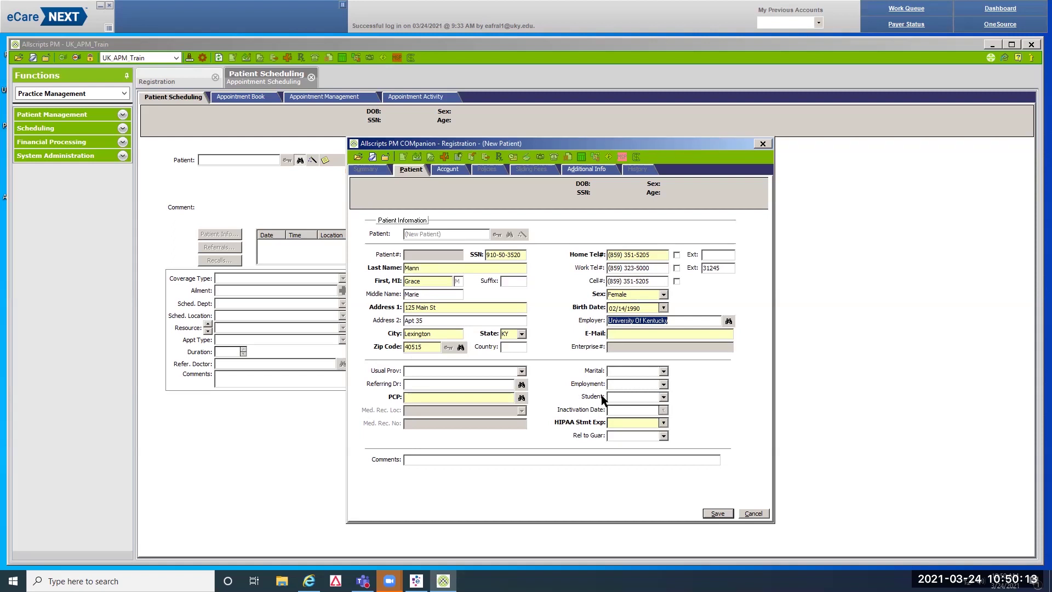
left_click(728, 321)
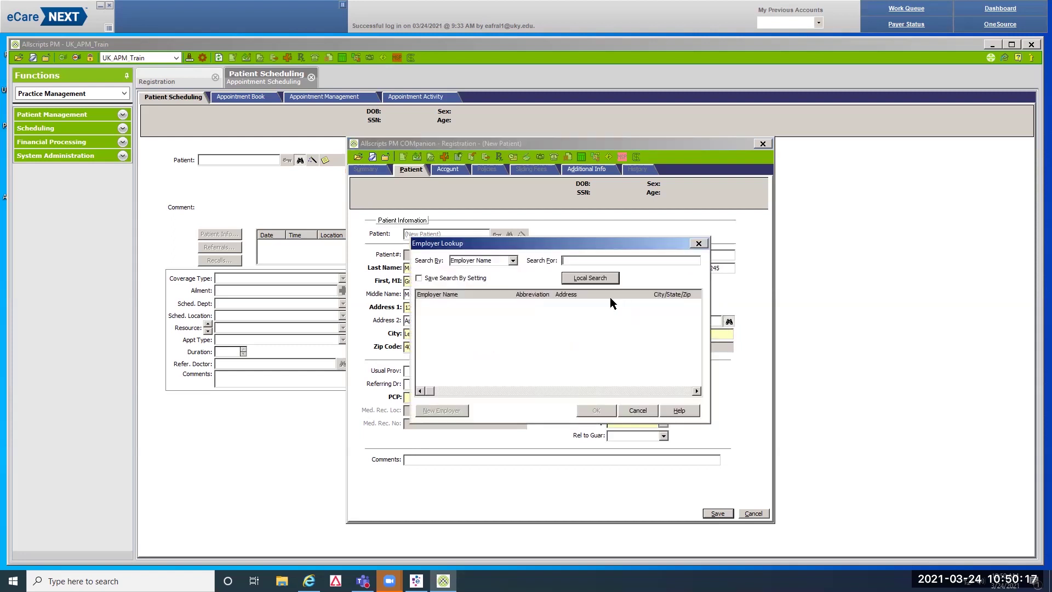
type("rumke")
left_click(595, 277)
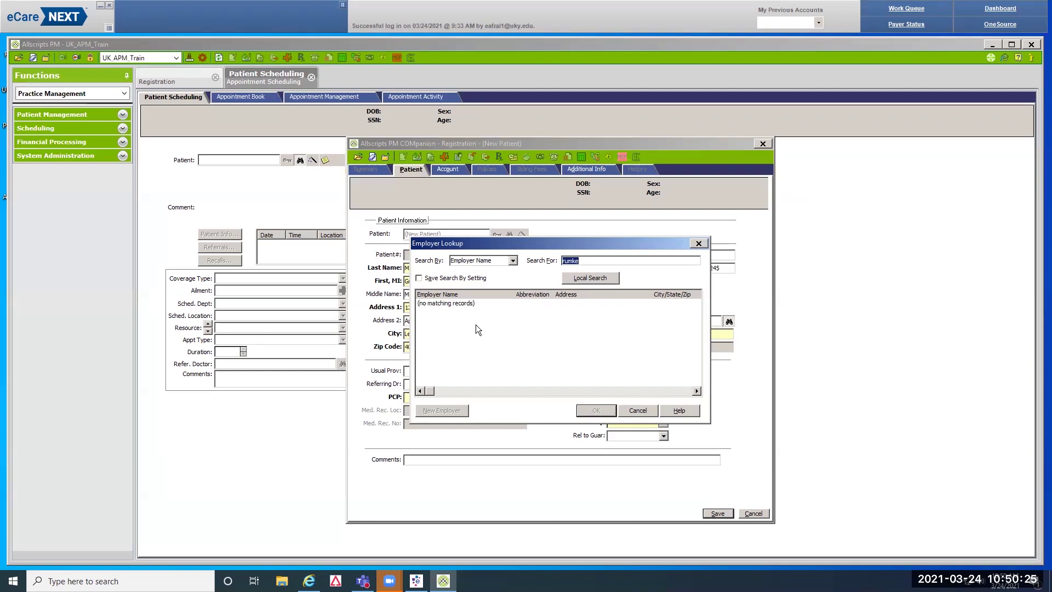
left_click(636, 410)
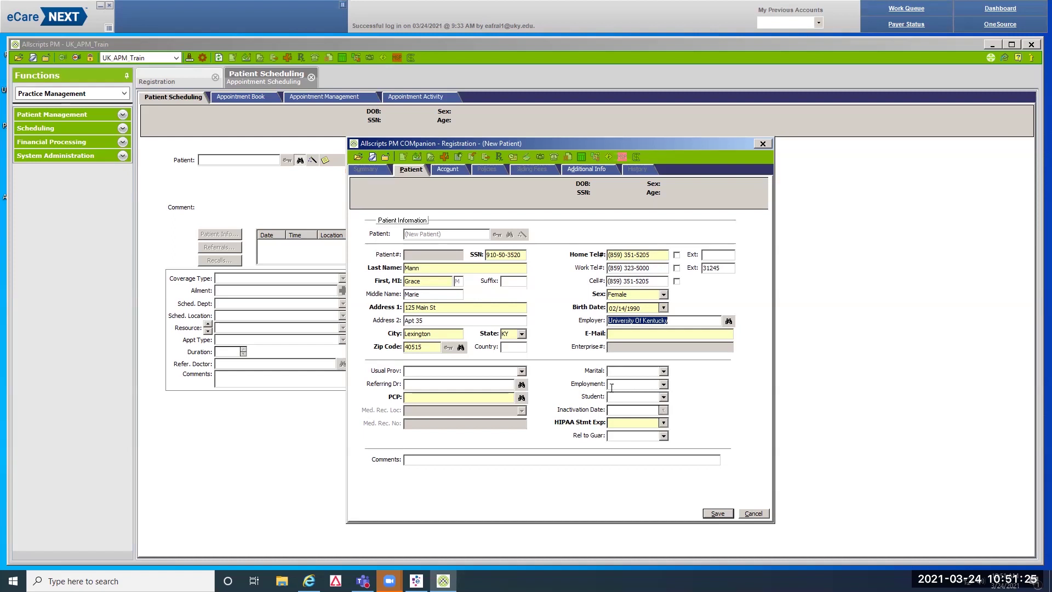
Step: Enter the patient's e-mail address in the E-Mail field
key("Tab")
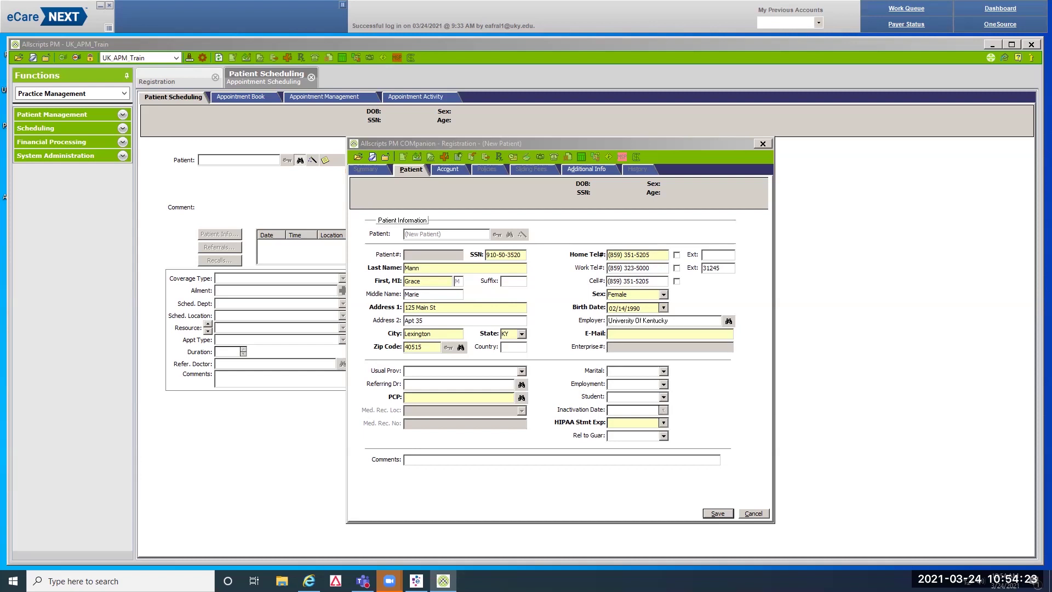
left_click(680, 343)
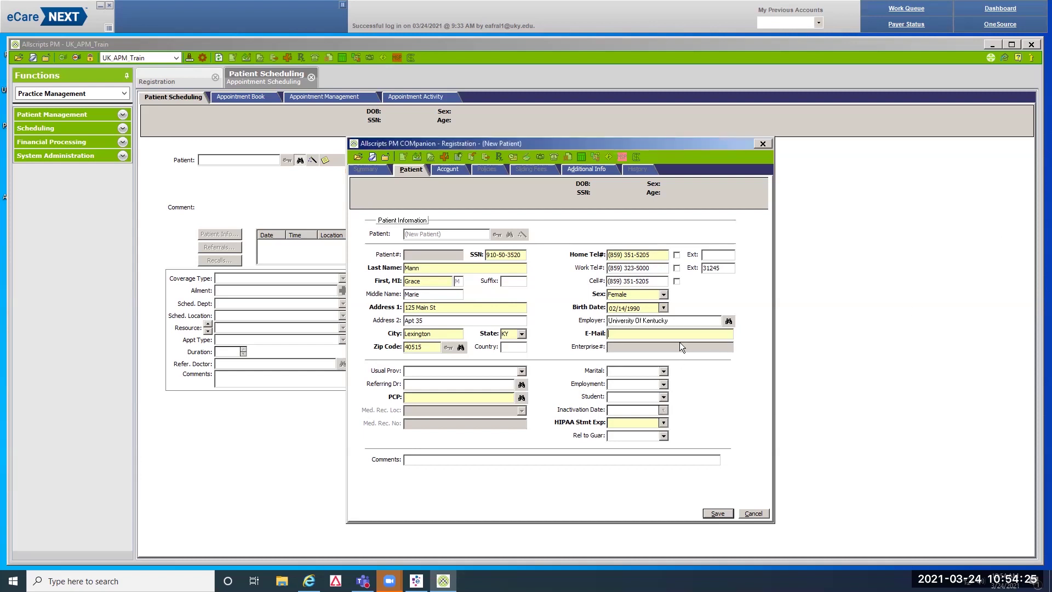
type("mann@fakeemail.com")
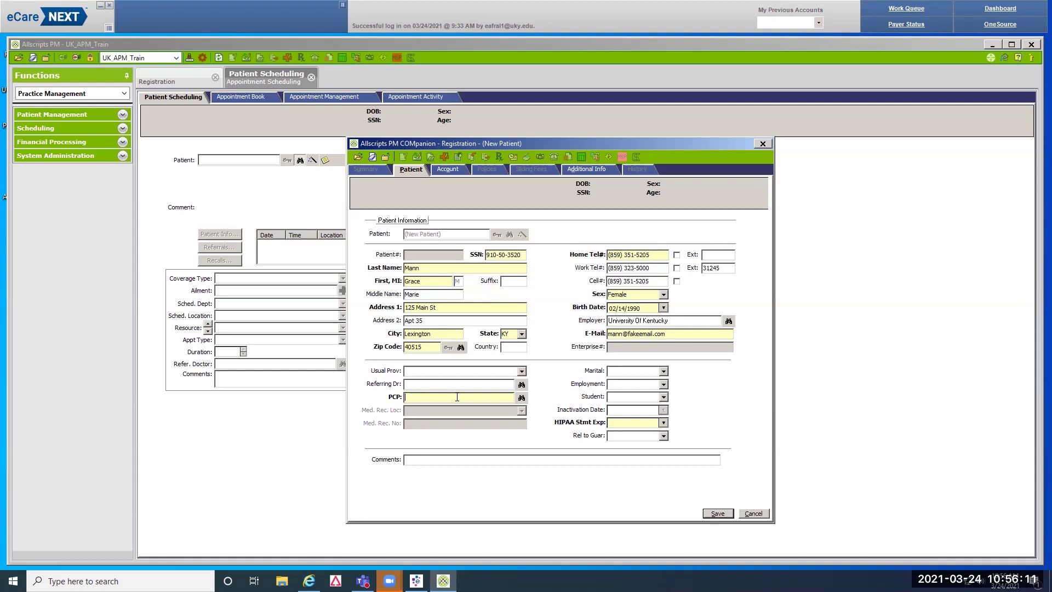
Step: Search the PCP Referring Doctor Lookup by the doctor's surname, returning three matches
left_click(522, 399)
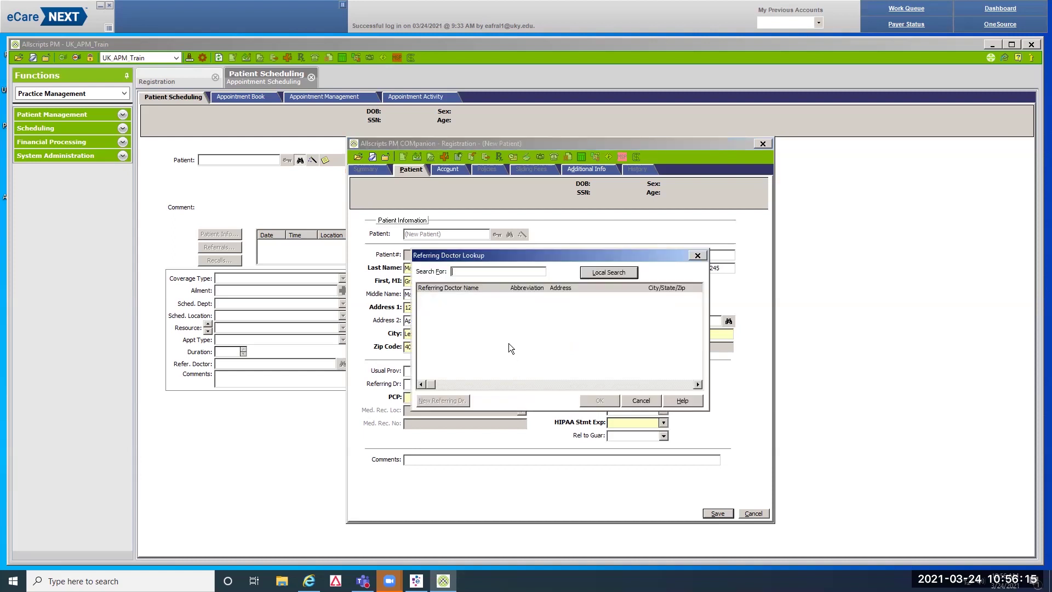
type("none")
key("Return")
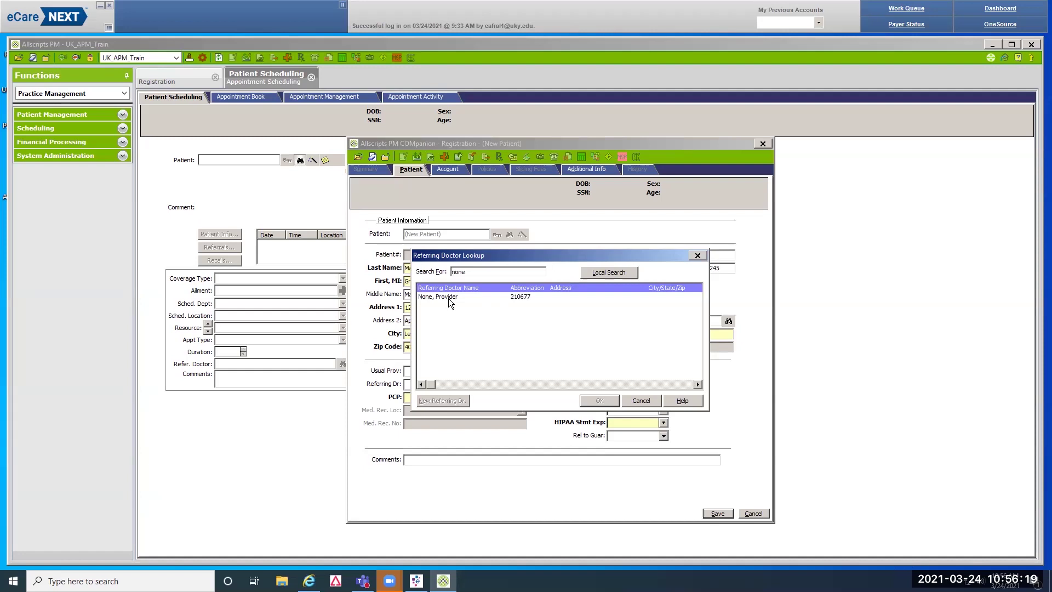
left_click(475, 272)
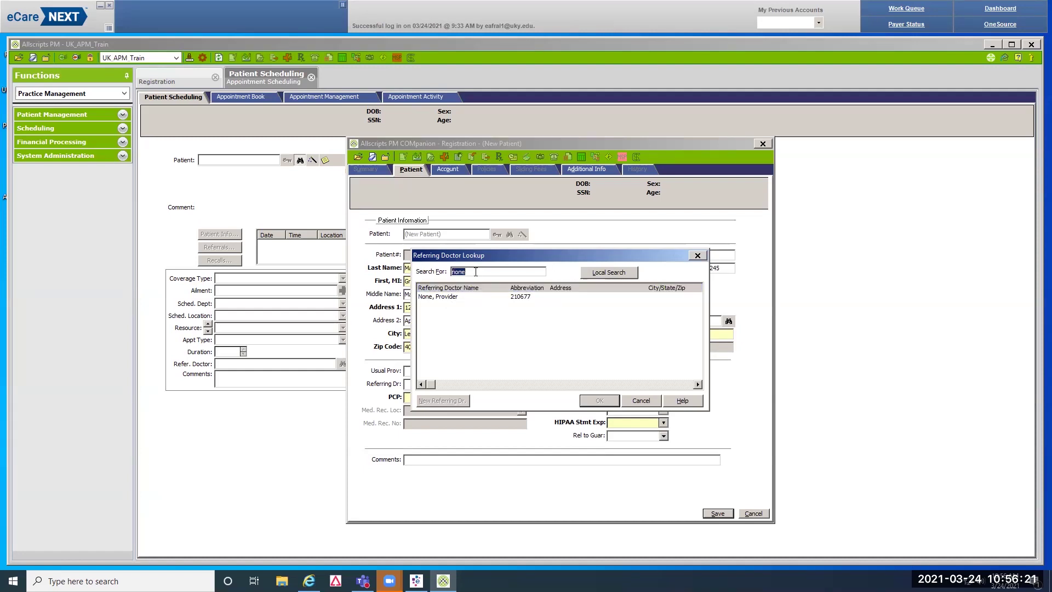
type("fraley")
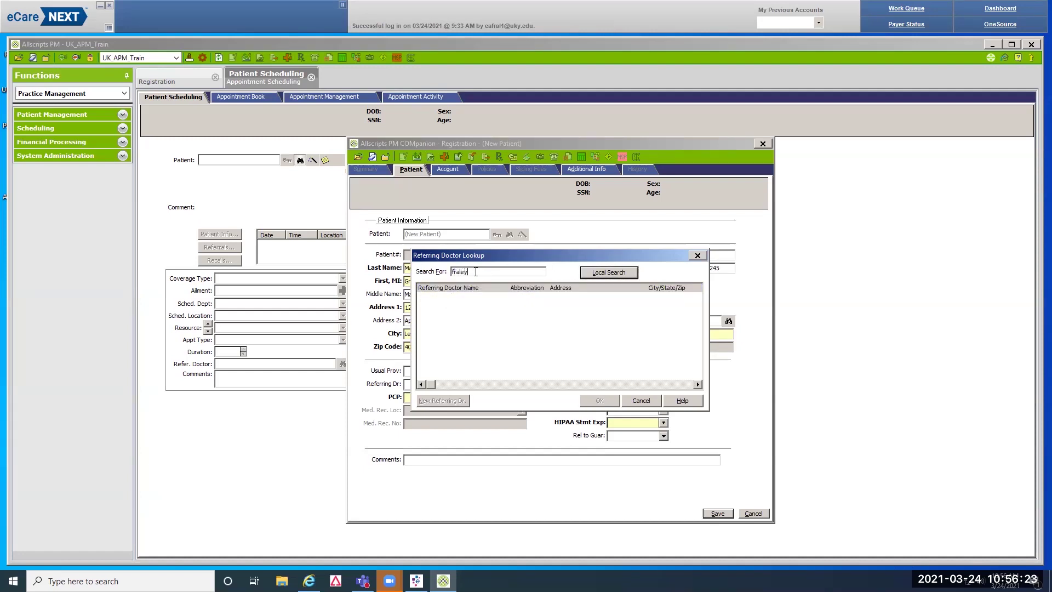
key("Return")
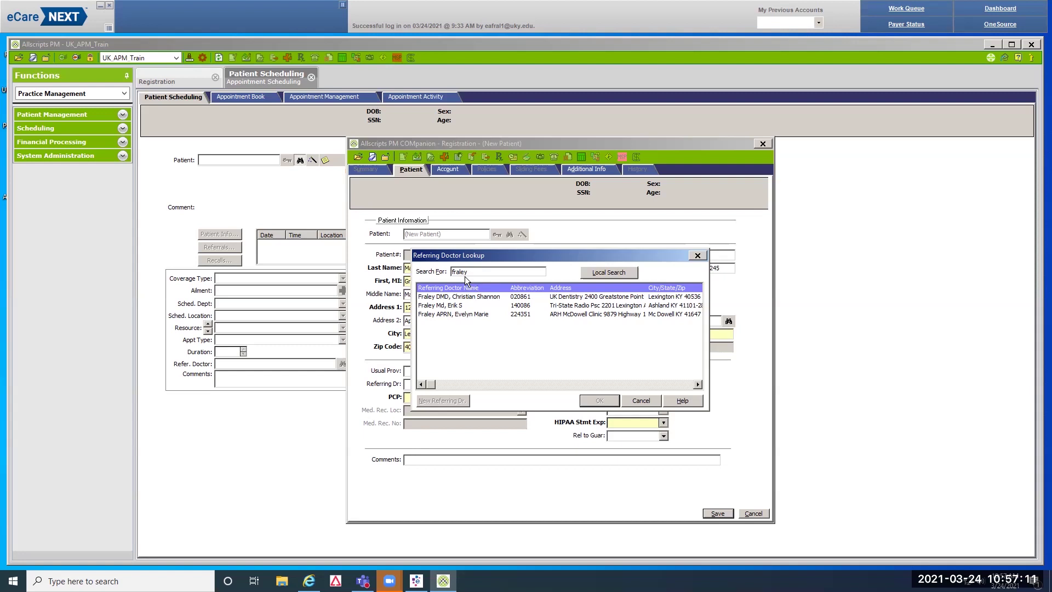
Step: Rerun the doctor lookup with 'provider', listing the Provider Not Found entry
double_click(475, 271)
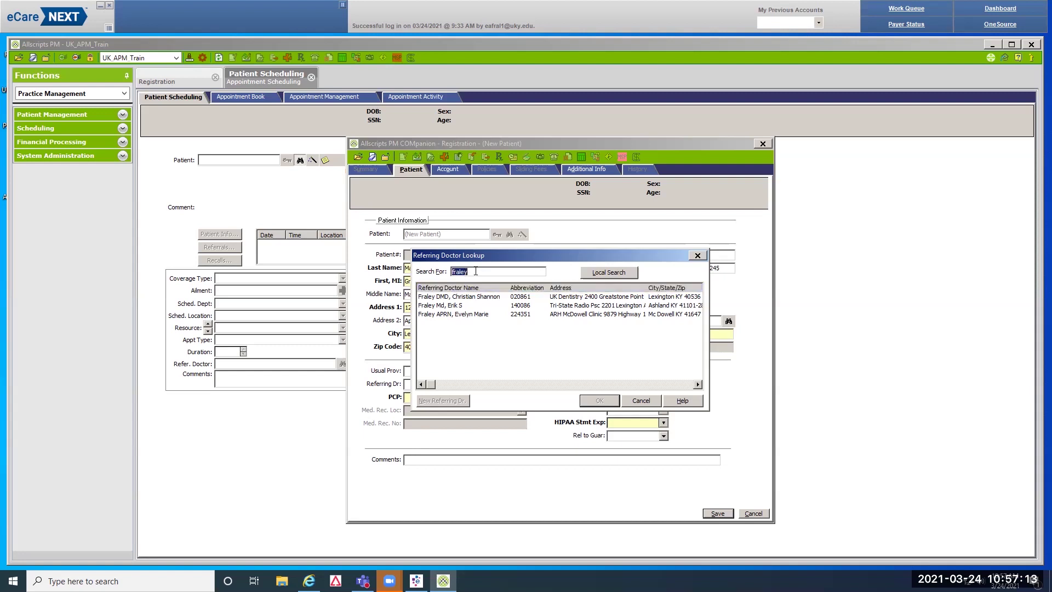
type("p")
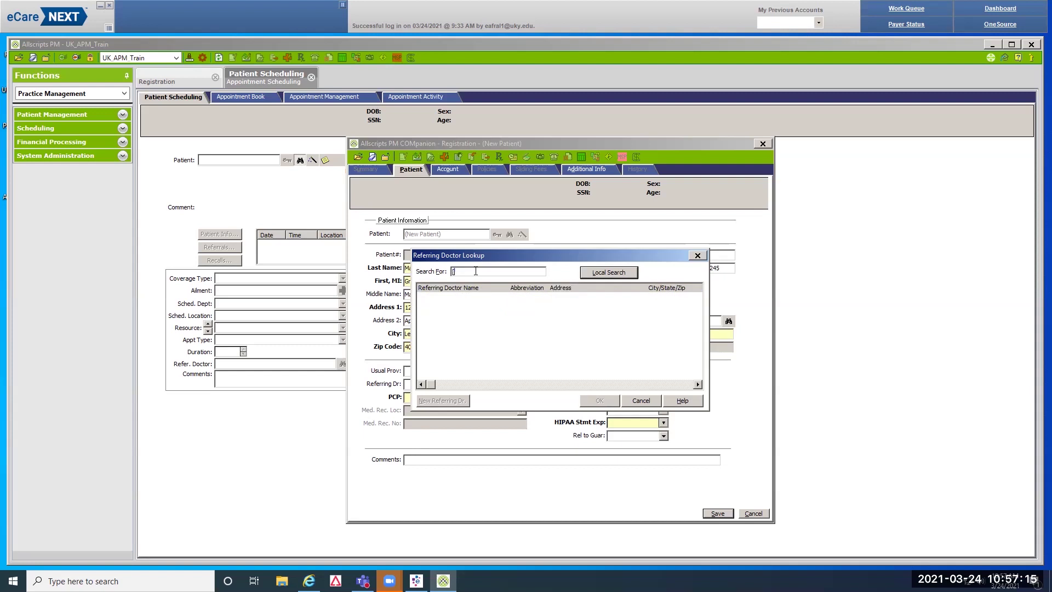
type("rovi")
key("BackSpace")
type("der")
key("Return")
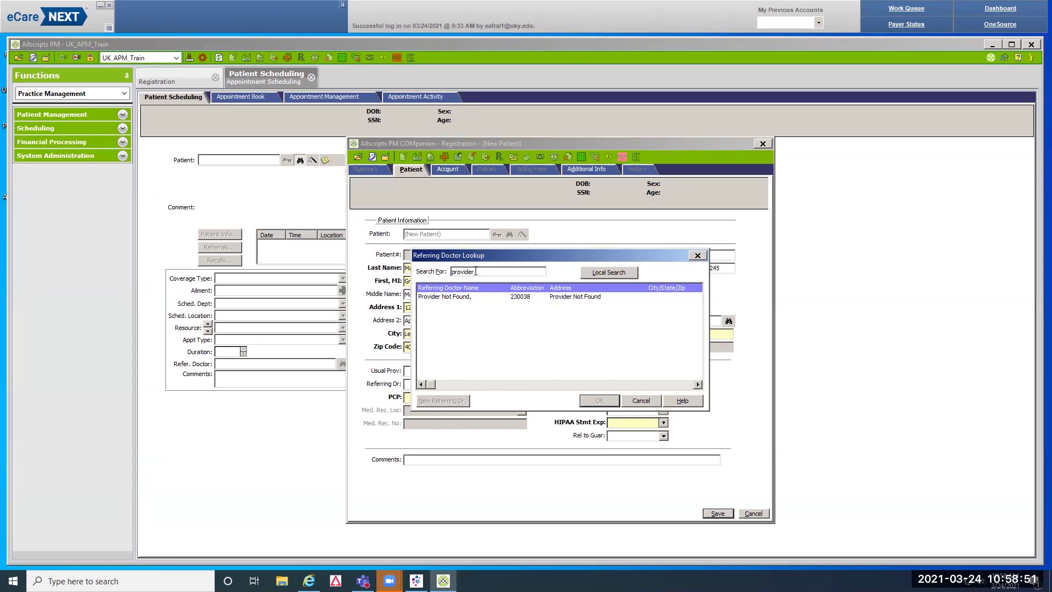
Step: Search the lookup for 'hal' and assign the first matching doctor as PCP
left_click(498, 271)
double_click(498, 270)
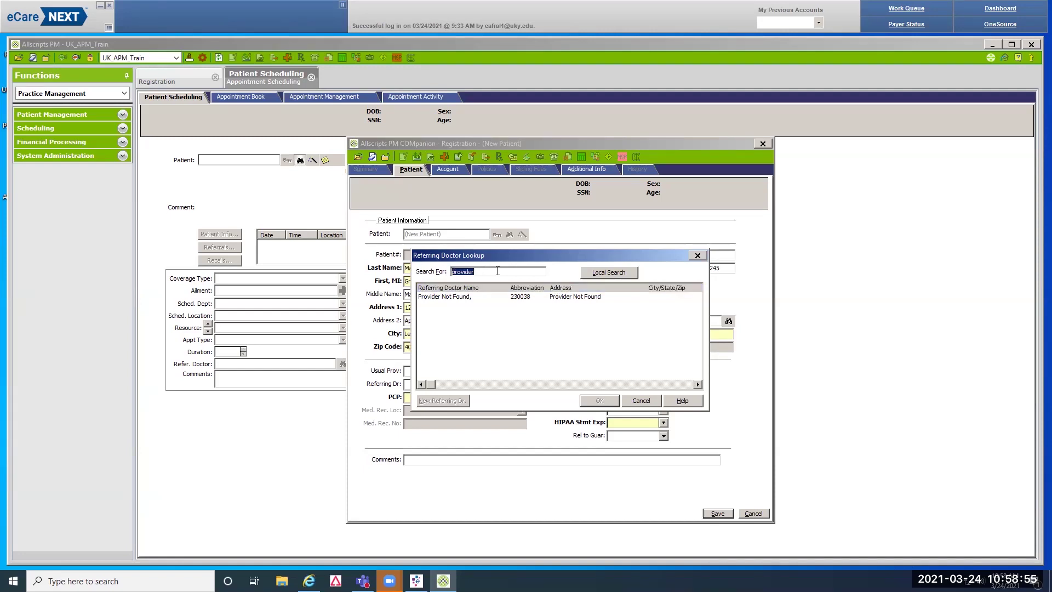
type("halb")
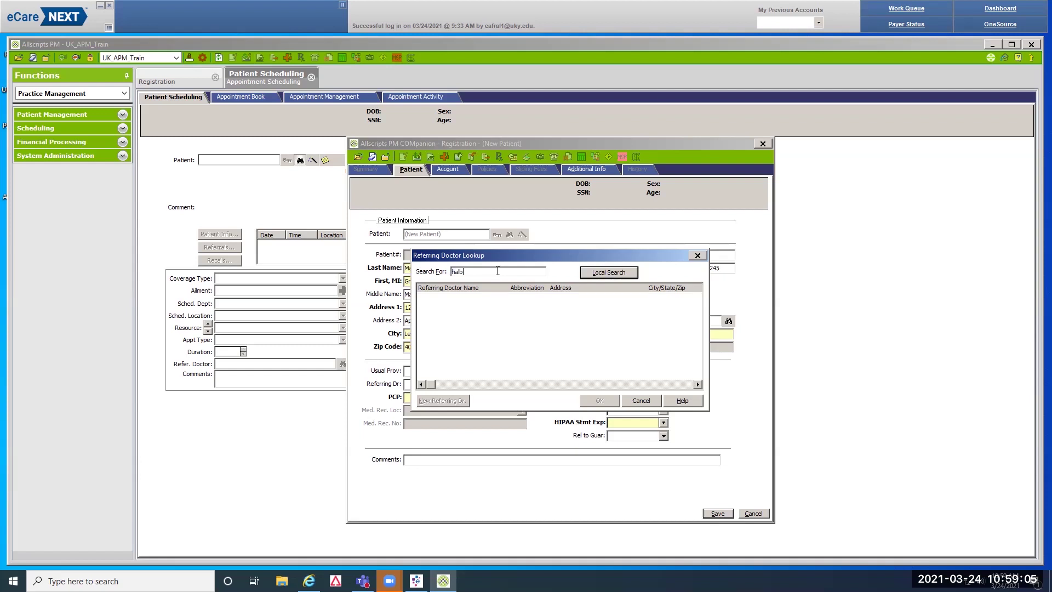
key("Return")
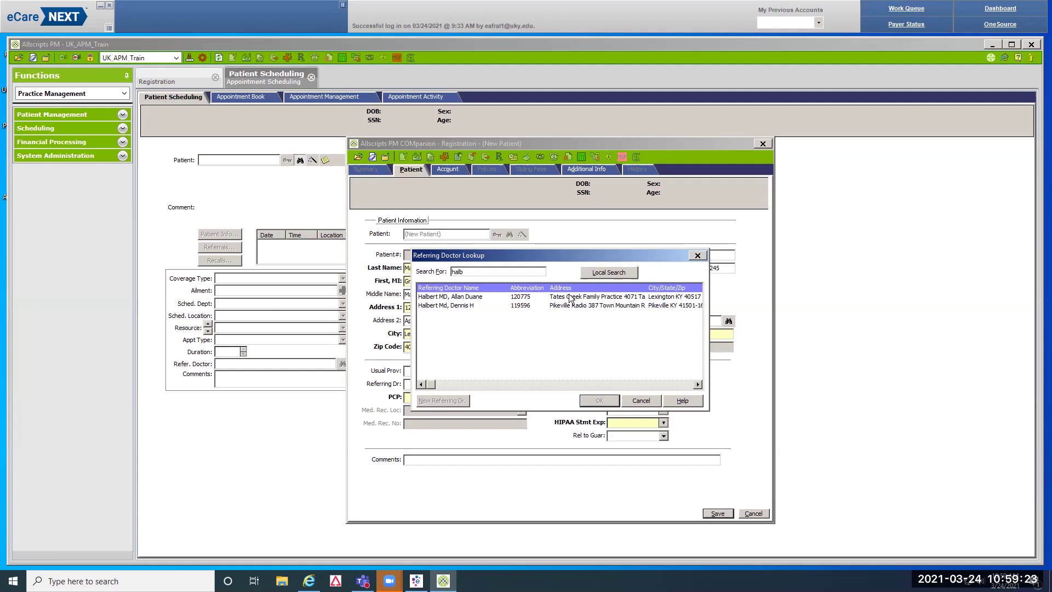
left_click(458, 297)
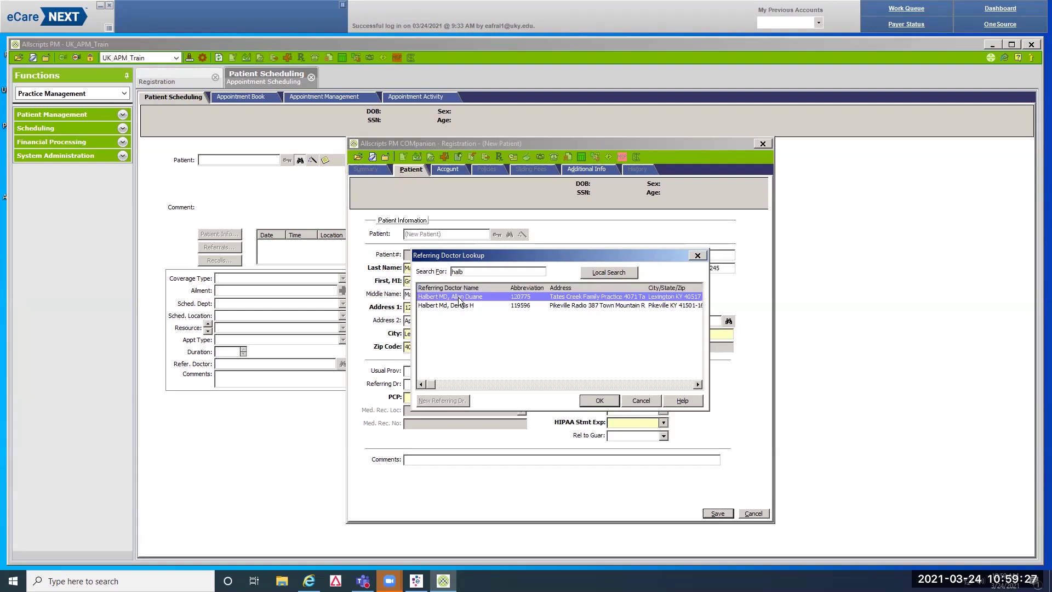
left_click(600, 401)
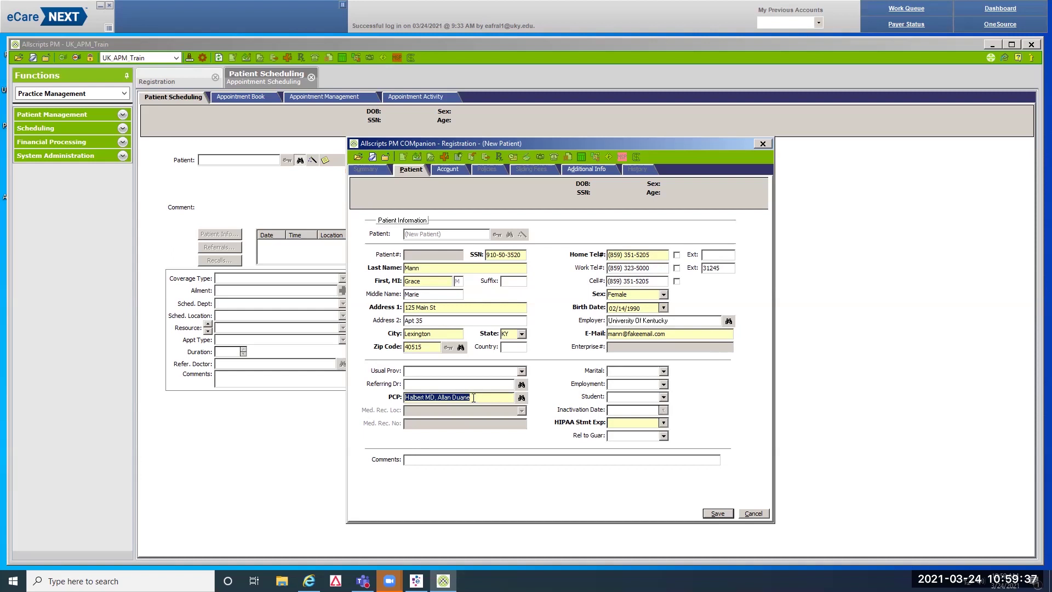
Step: Choose Married for Marital, Full Time for Employment, and Not a Student for Student
key("Tab")
left_click(664, 371)
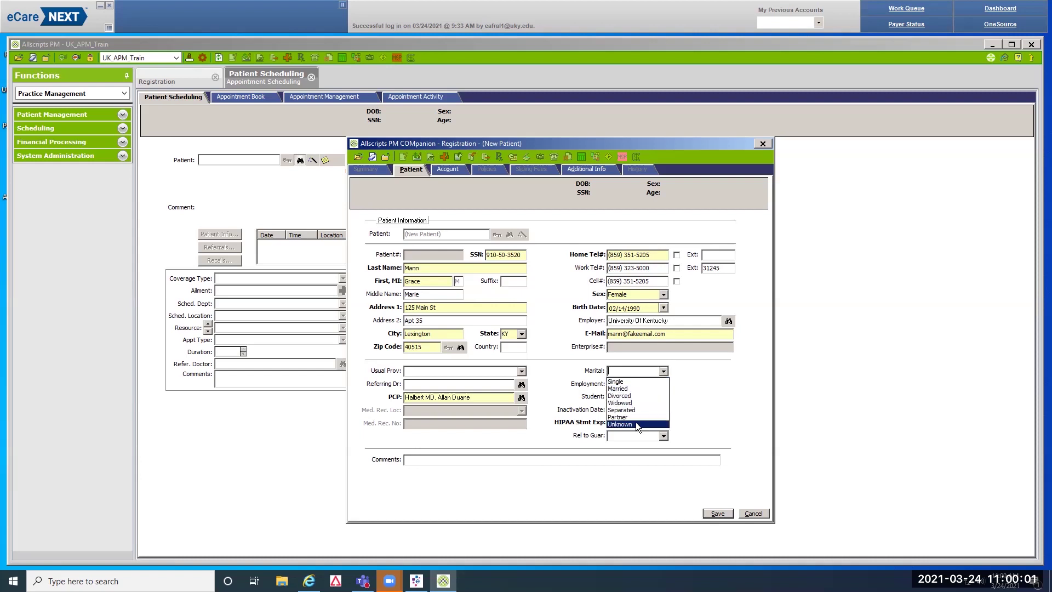
left_click(630, 389)
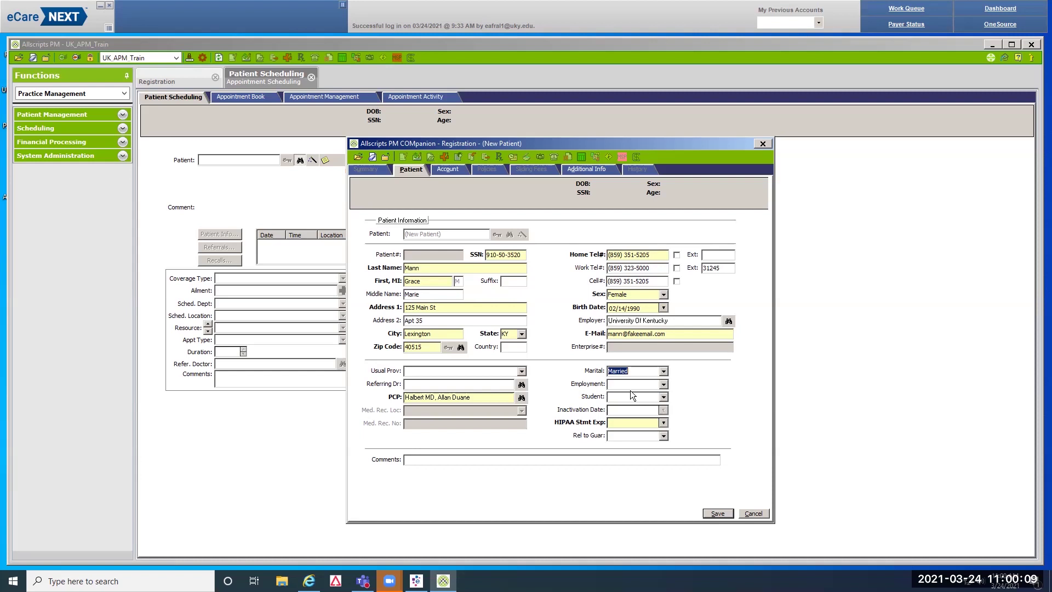
left_click(664, 385)
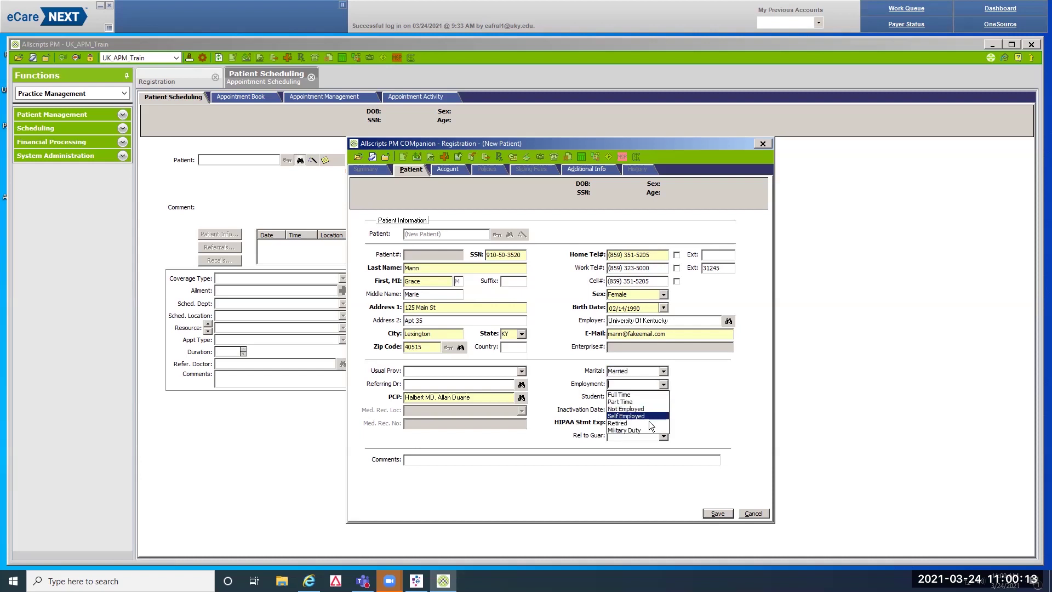
left_click(627, 396)
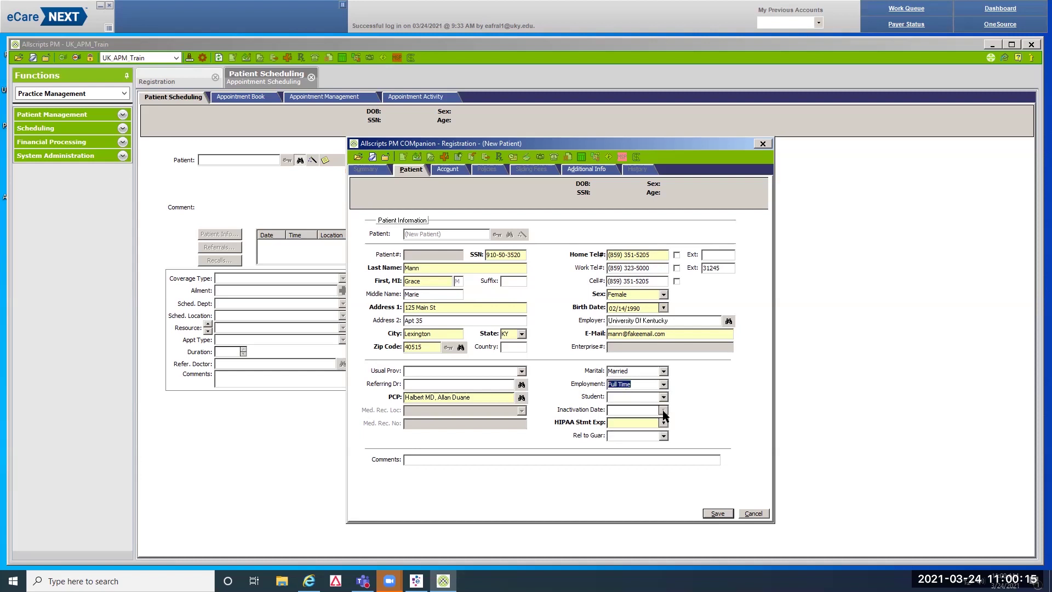
left_click(664, 396)
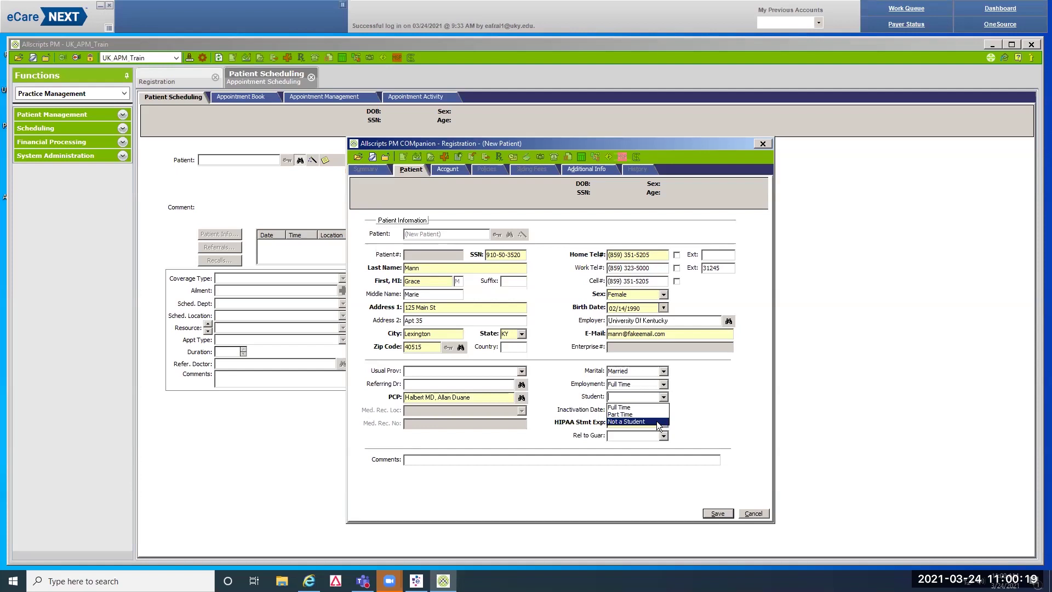
left_click(658, 422)
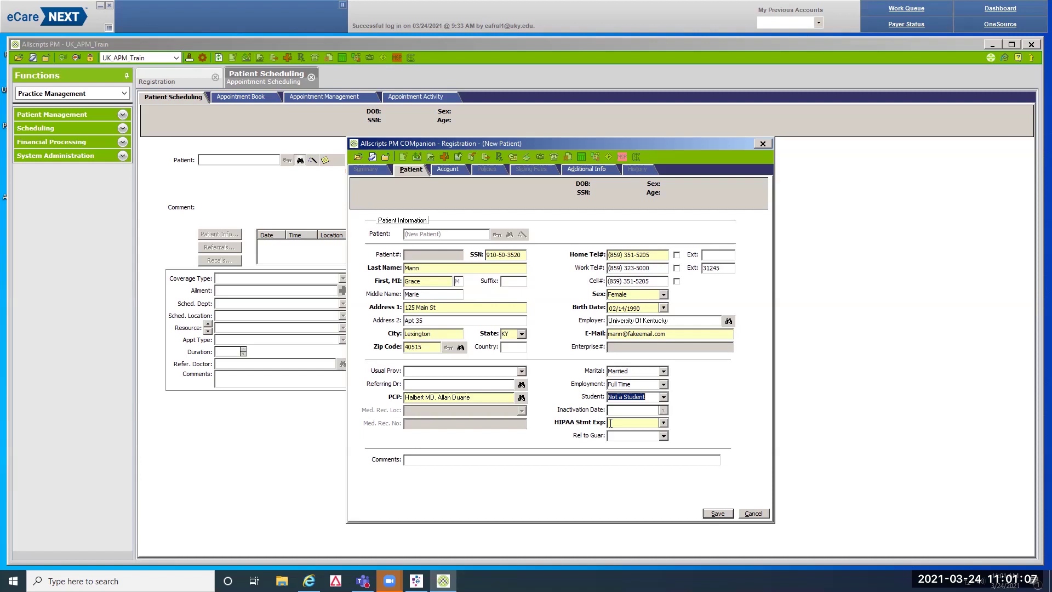
Step: Set the HIPAA statement expiration date to 03/24/2021
left_click(665, 422)
left_click(668, 500)
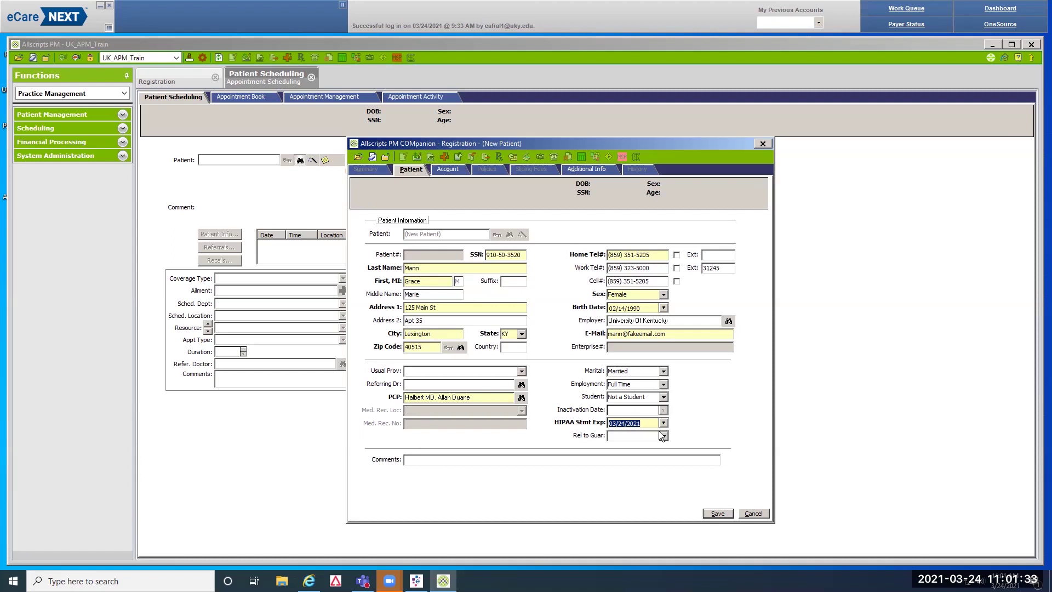
key("Tab")
left_click(664, 436)
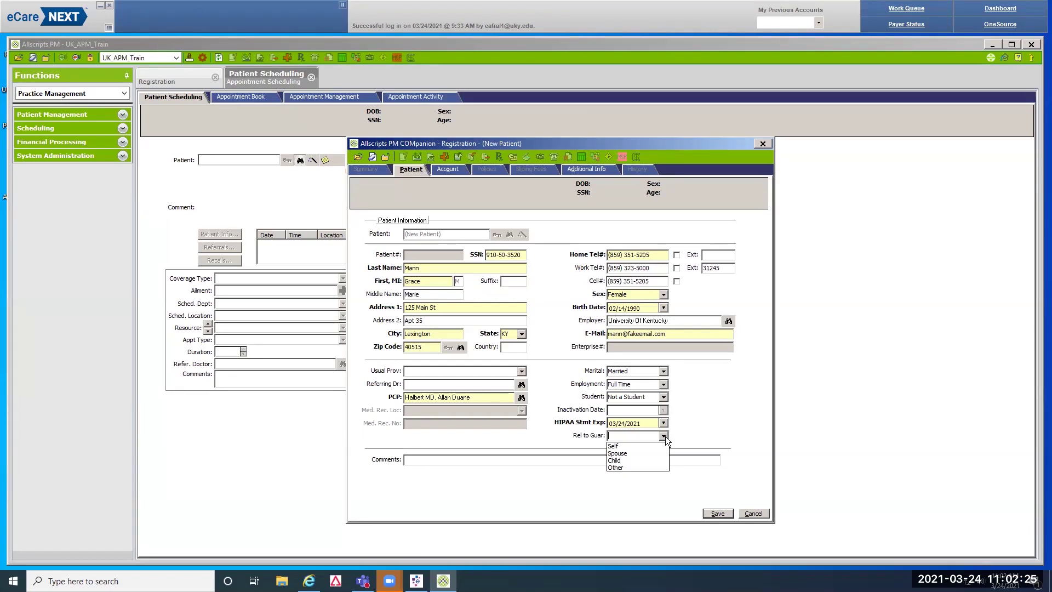
Step: Set Rel to Guar to Self and go to the Account tab
left_click(626, 445)
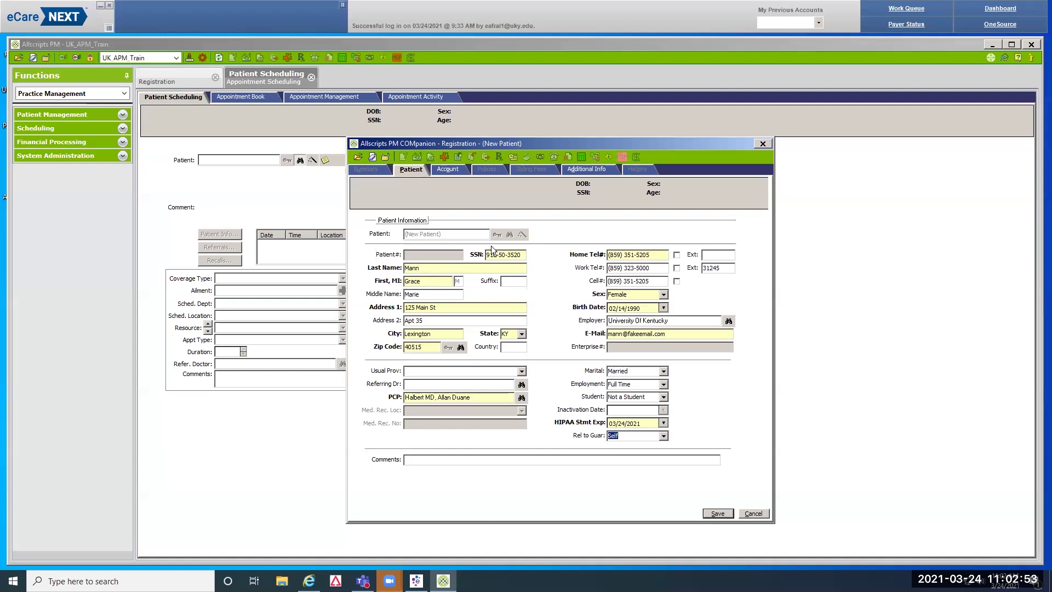
left_click(454, 172)
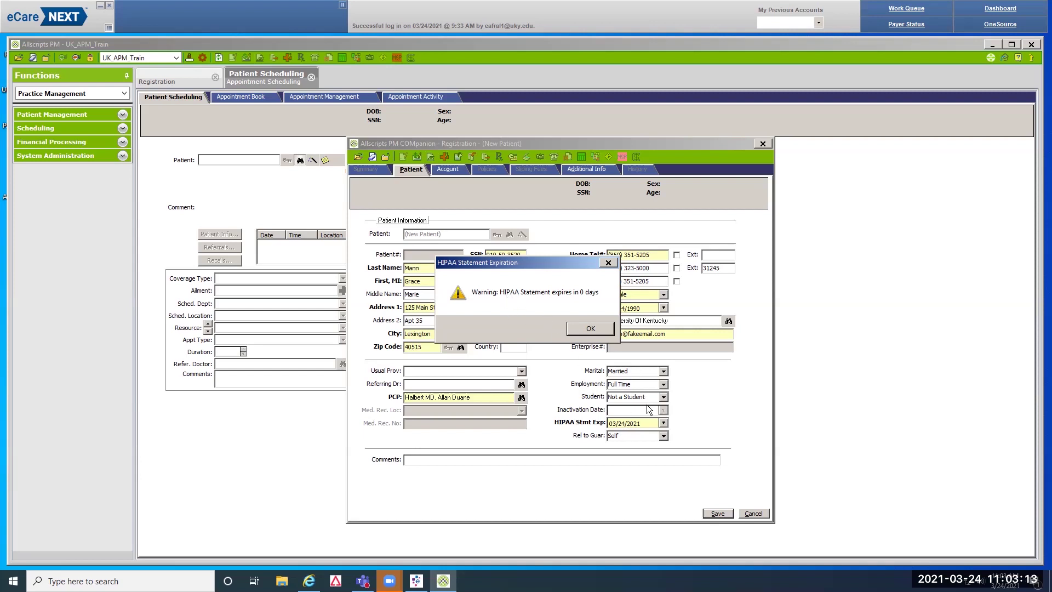
Step: Dismiss the HIPAA expiry warning and build a new account with the patient as guarantor
left_click(586, 328)
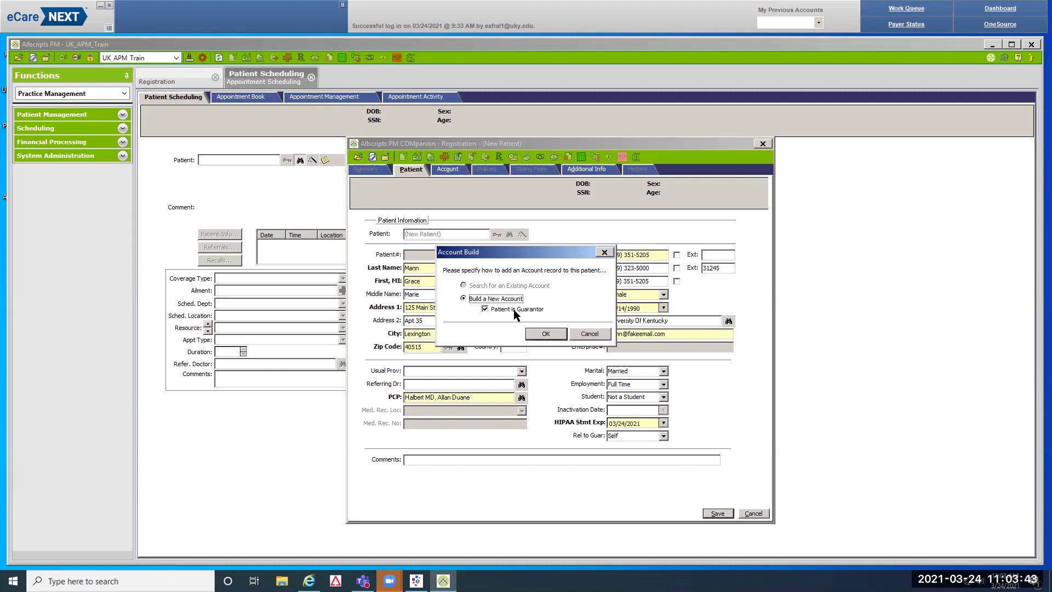
left_click(546, 333)
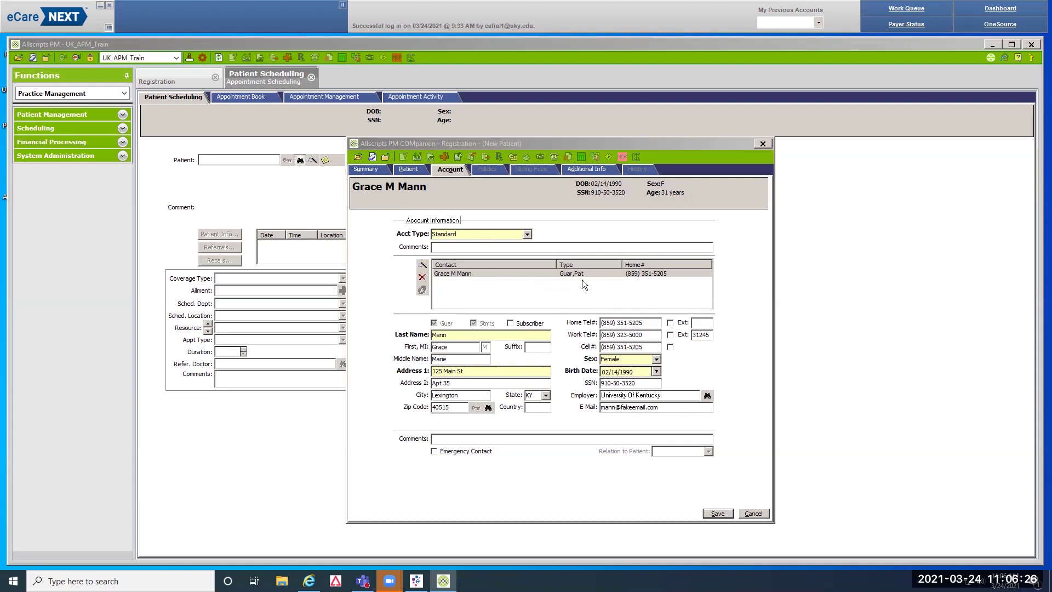
left_click(510, 323)
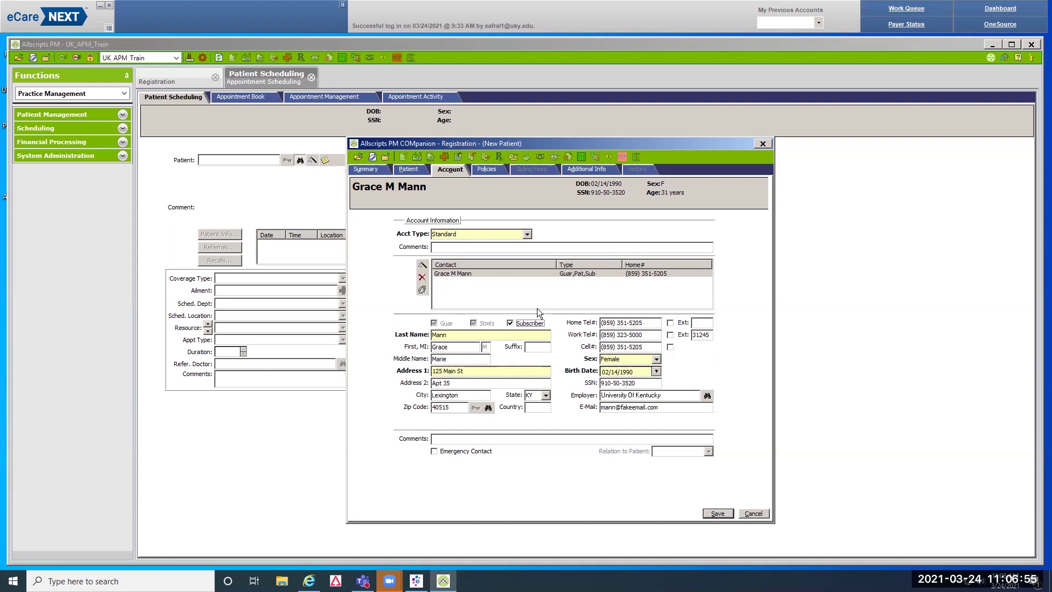
left_click(510, 324)
Step: Add a new account contact marked Subscriber and enter the contact's first name
left_click(422, 268)
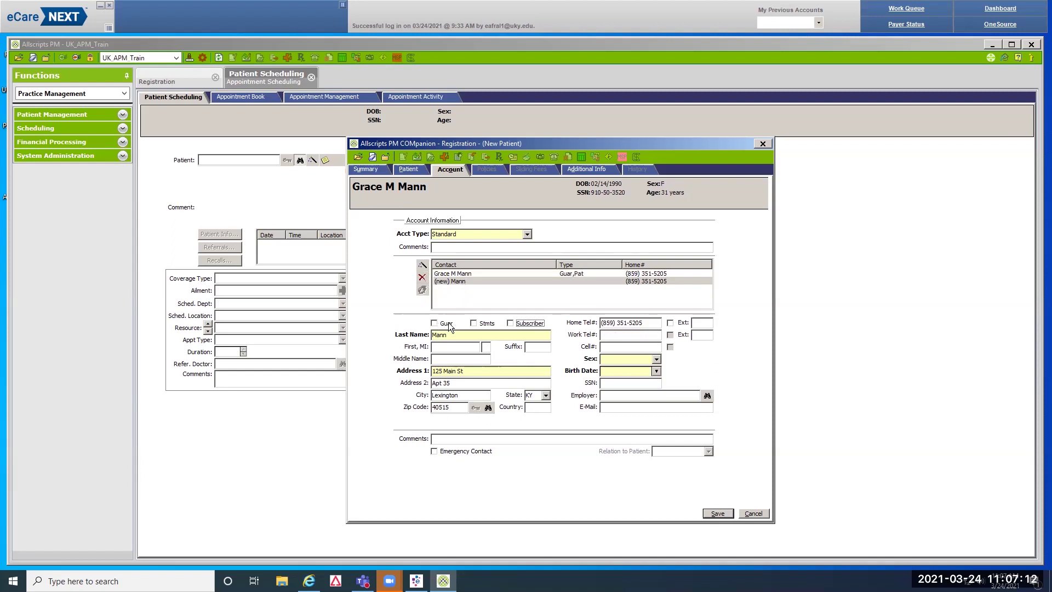
left_click(510, 323)
left_click(447, 346)
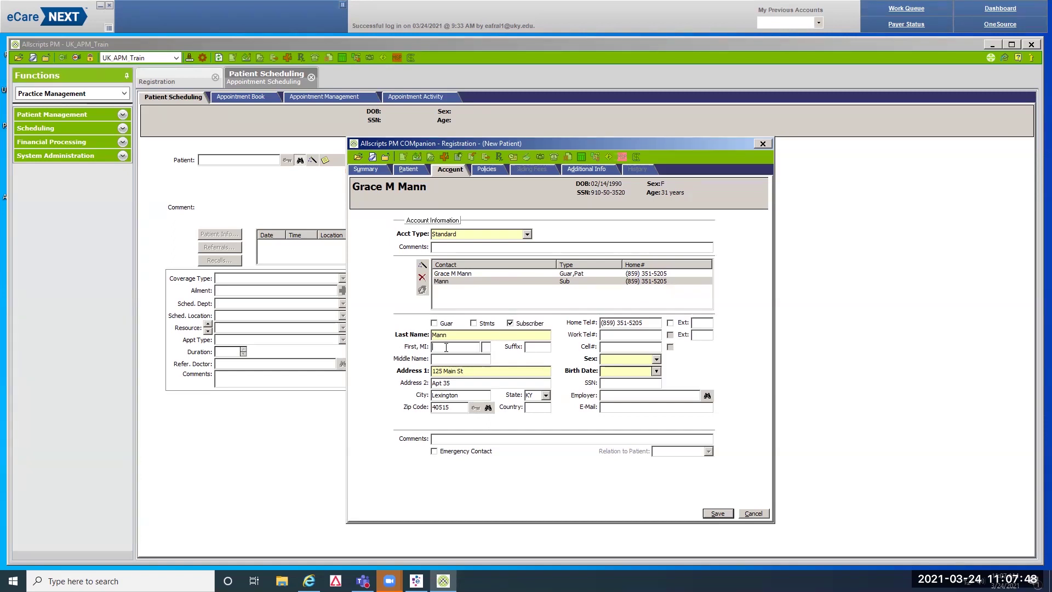
type("Grace")
left_click(441, 359)
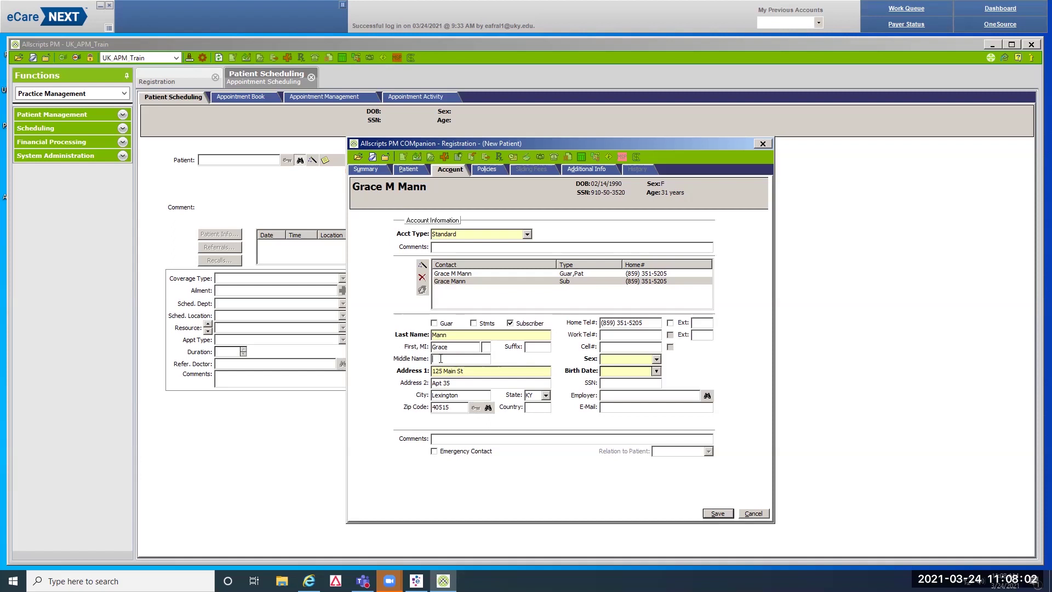
Step: Enter the contact's middle initial, correct the last name, and enter F in the next field
type("M")
left_click(463, 336)
left_click(461, 336)
type("Jr")
key("BackSpace")
key("BackSpace")
type("F")
key("Tab")
key("Tab")
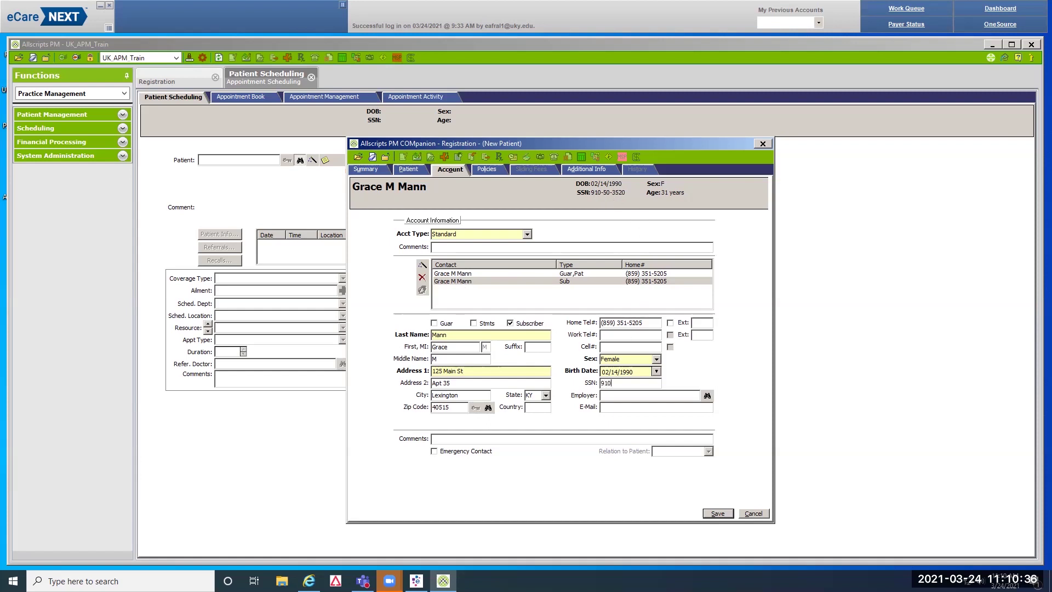
key("Tab")
Step: Add another contact to the account and enter the spouse's first name
left_click(423, 266)
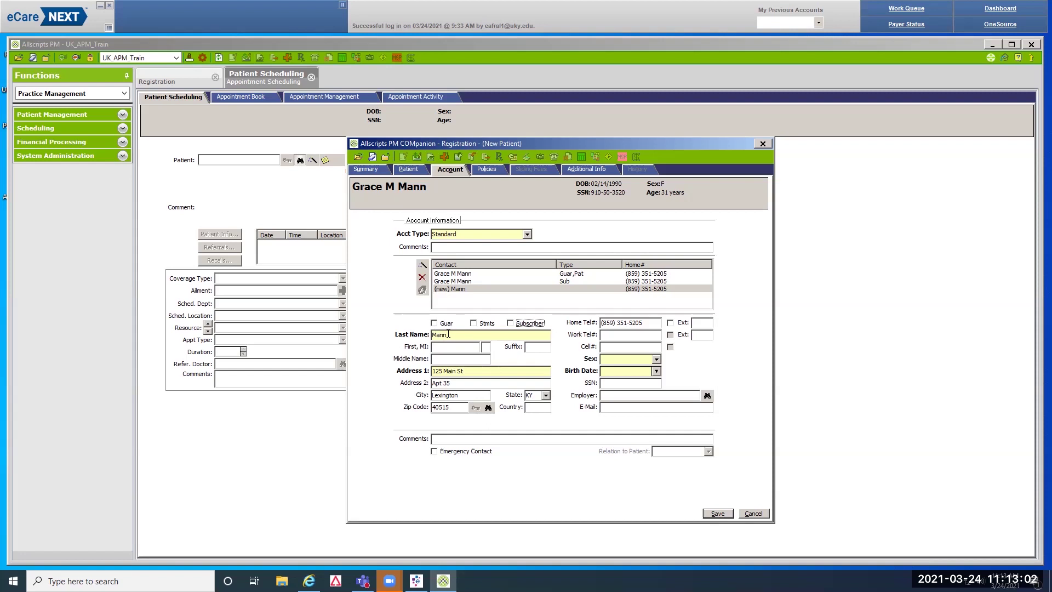
left_click(445, 349)
Step: Apply the address change to This Contact Only and start entering the contact's home phone
left_click(655, 326)
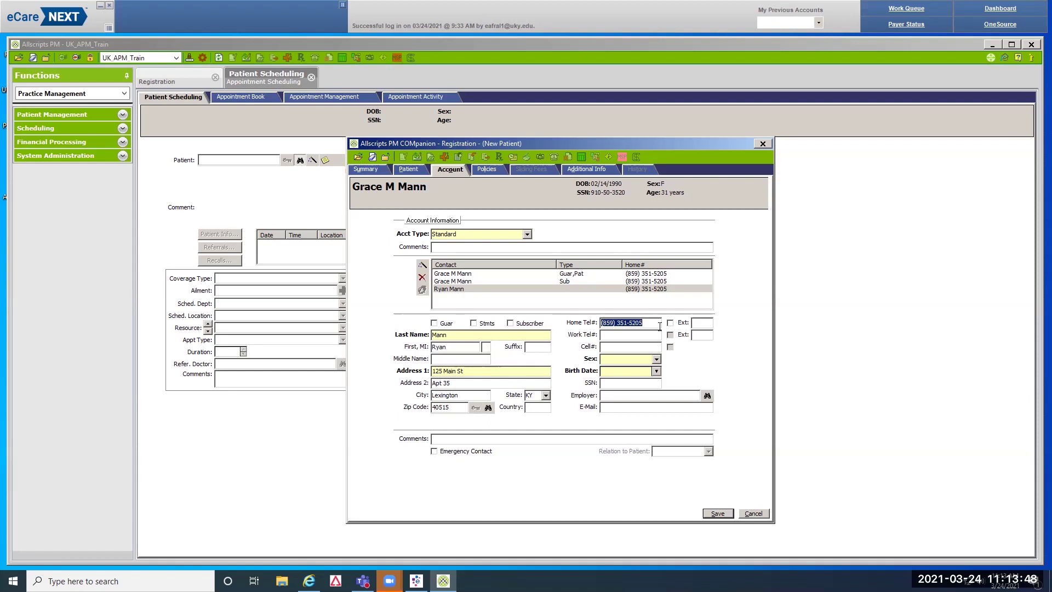
key("Return")
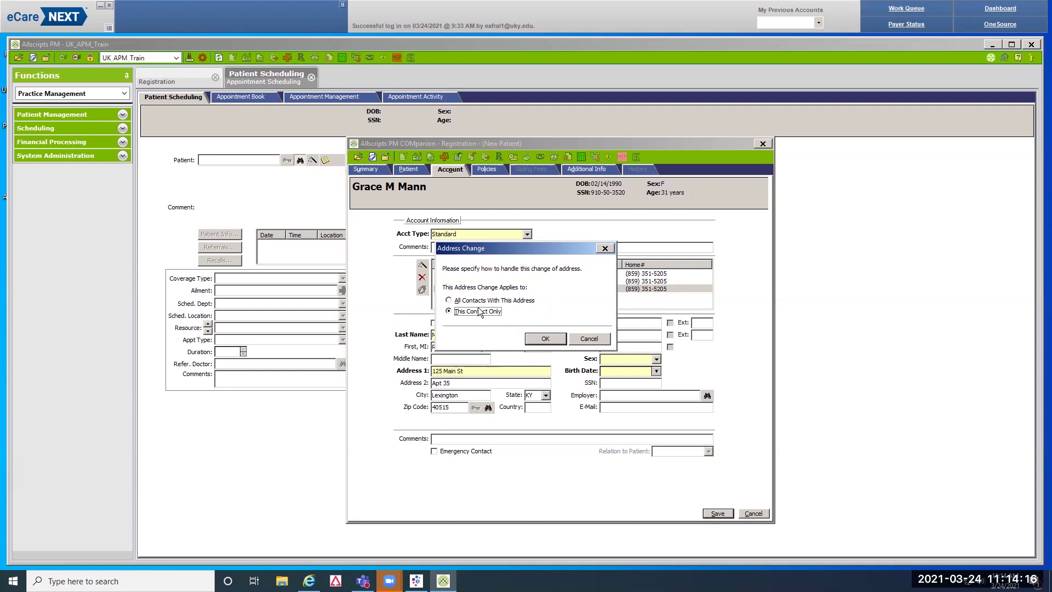
left_click(543, 338)
left_click(619, 325)
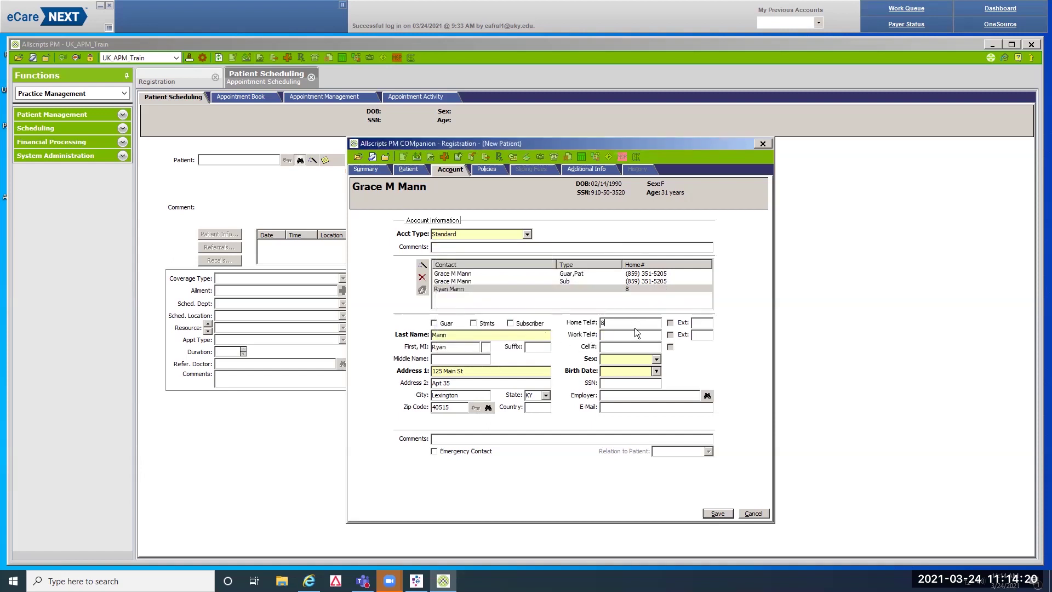
left_click(649, 337)
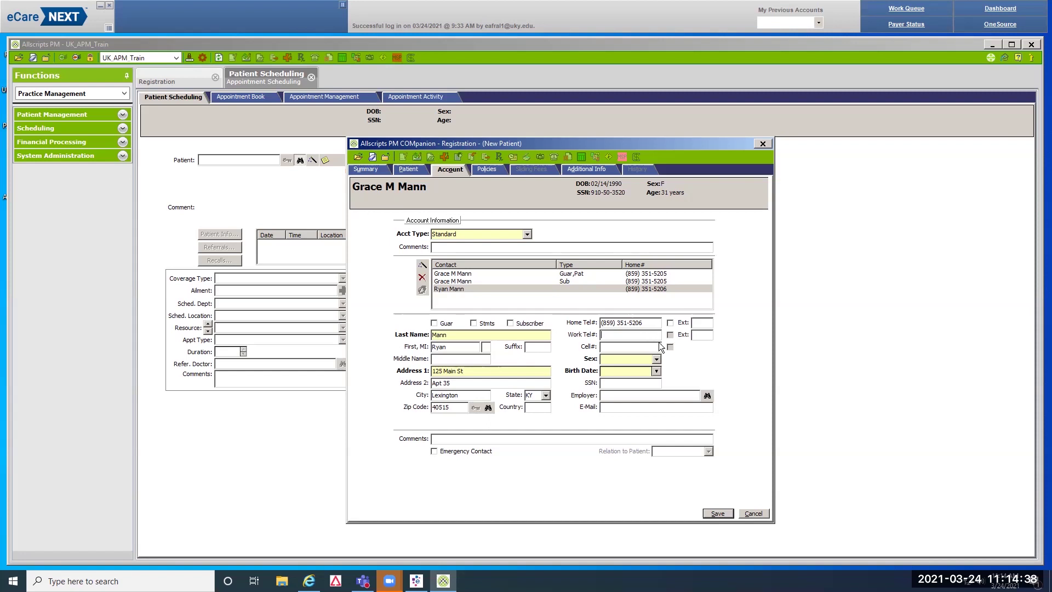
left_click(602, 350)
key("Tab")
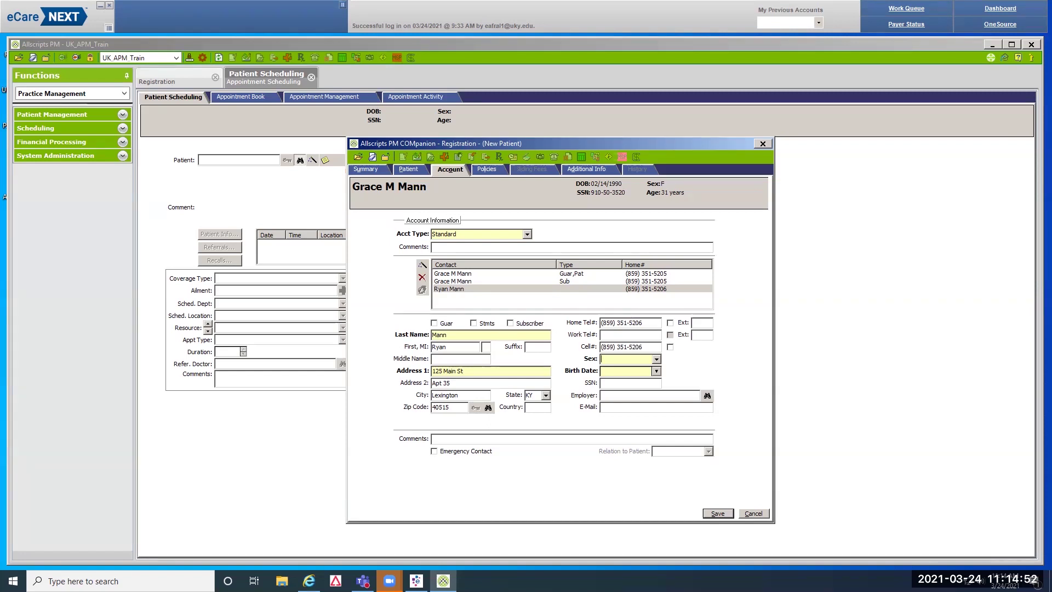
type("m")
key("Tab")
type("4151989")
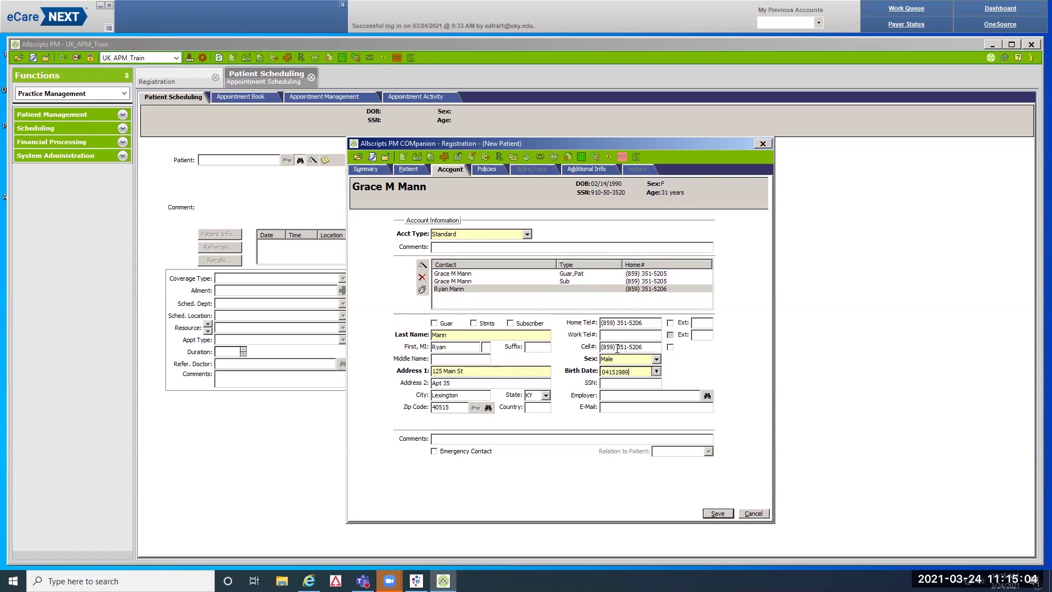
key("Tab")
Step: Mark the spouse contact as Emergency Contact and accept the confirmation
left_click(435, 452)
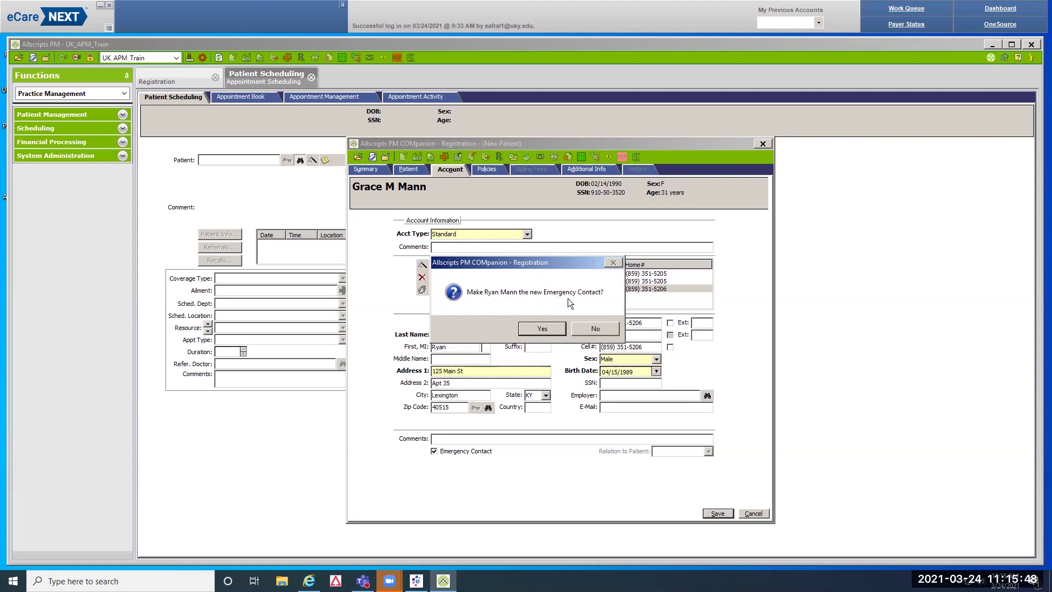
left_click(545, 328)
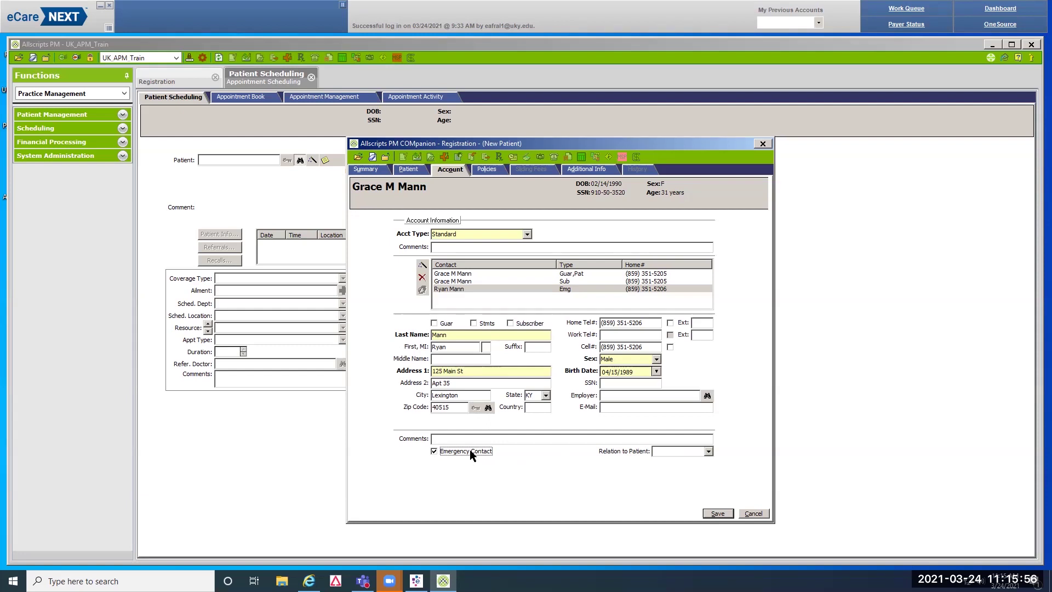
Step: Set the emergency contact's relation to patient as Spouse, then go to the Policies tab
left_click(708, 452)
scroll(710, 474, "down", 1)
left_click_drag(708, 472, 710, 486)
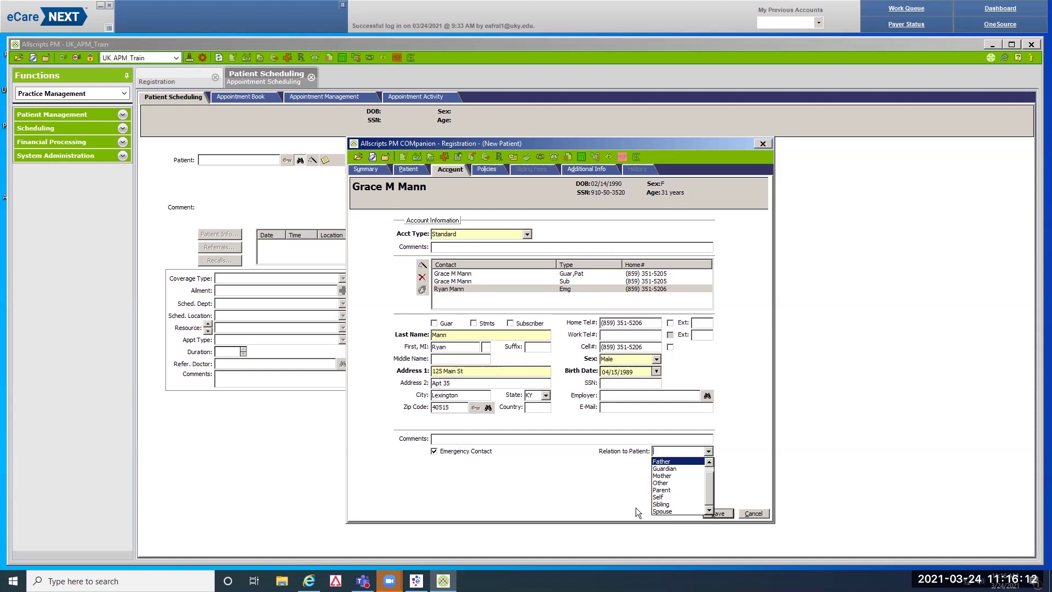
left_click(655, 510)
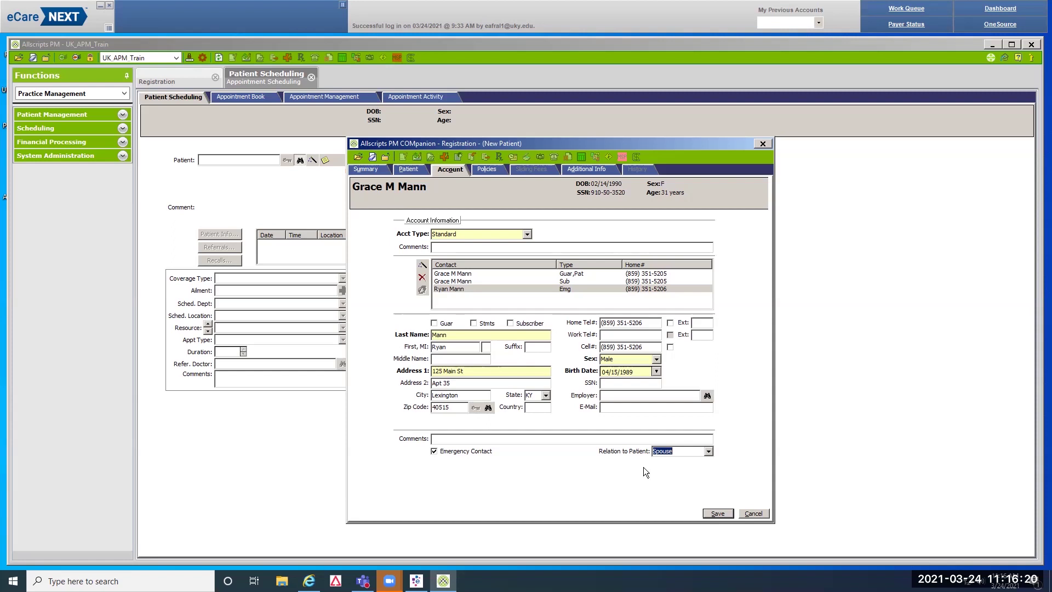
left_click(489, 169)
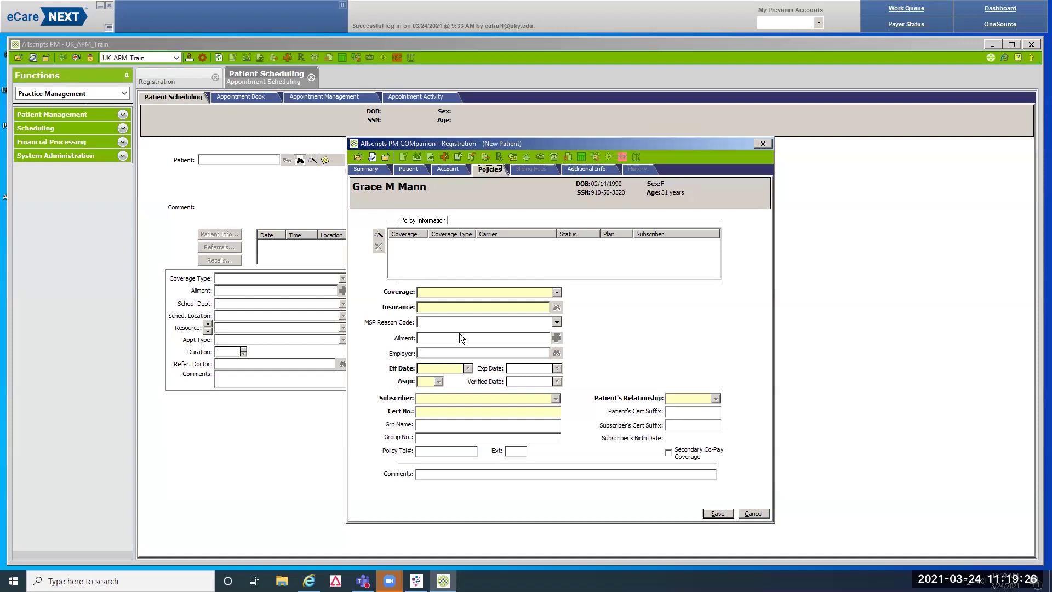
Step: Add a new insurance policy for the patient with Primary coverage
left_click(378, 236)
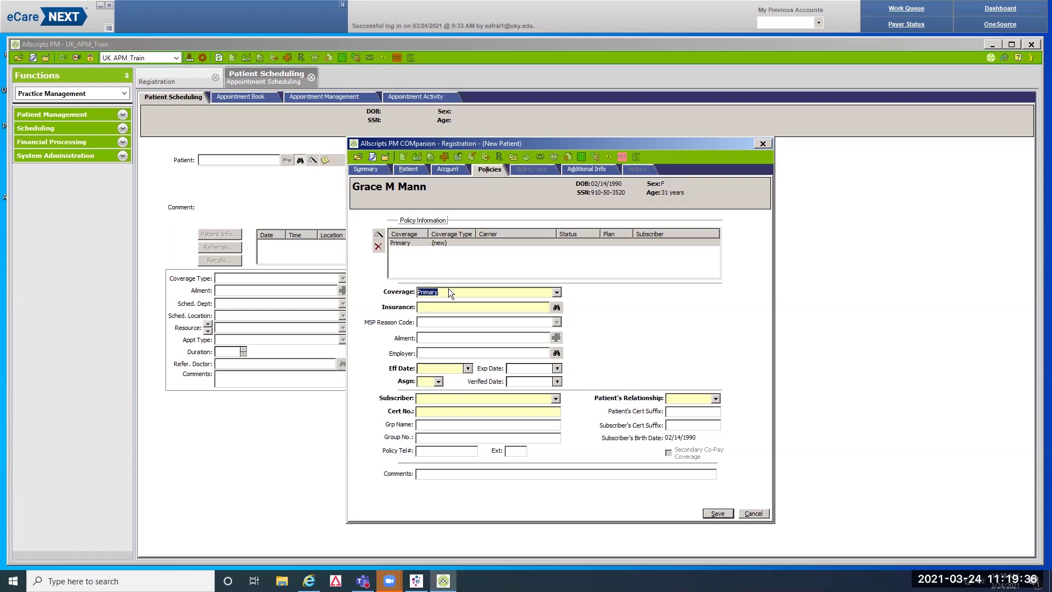
left_click(557, 292)
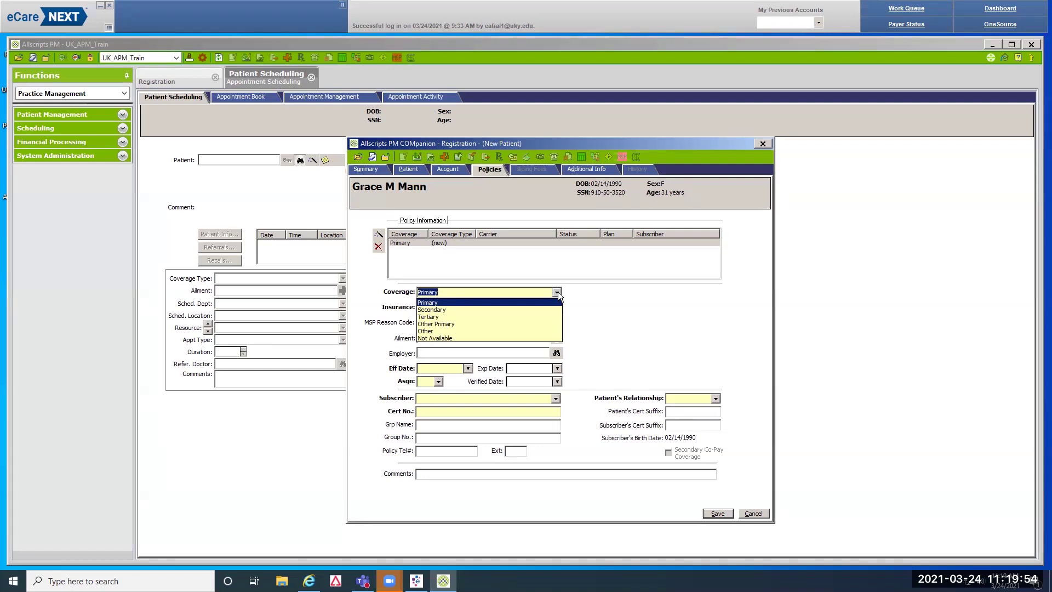
left_click(558, 291)
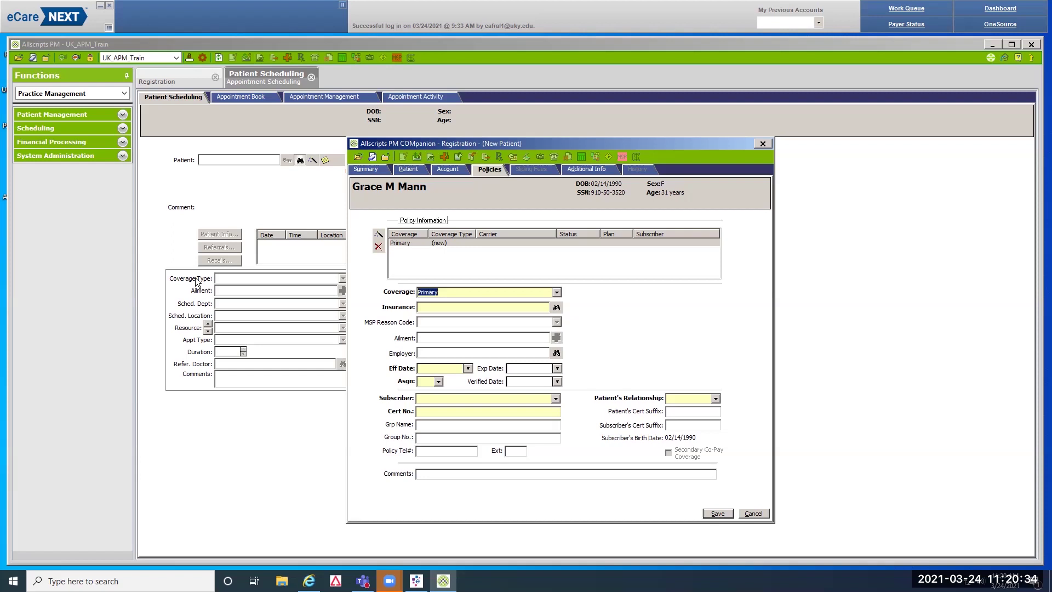
Step: Search Medical carriers by abbreviation in the insurance lookup to bring up Blue Access Ppo
left_click(557, 308)
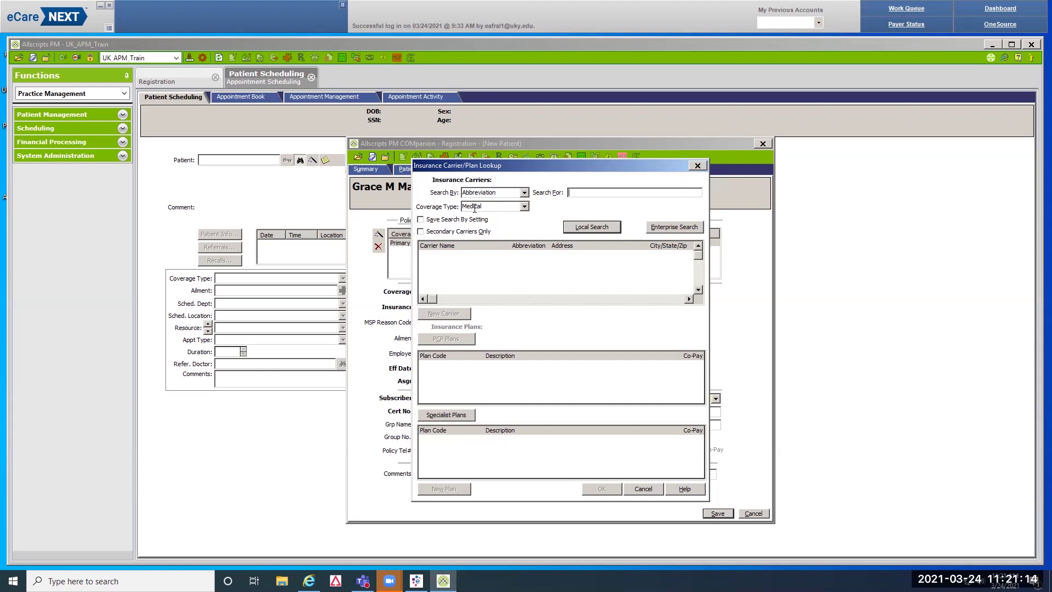
left_click(524, 206)
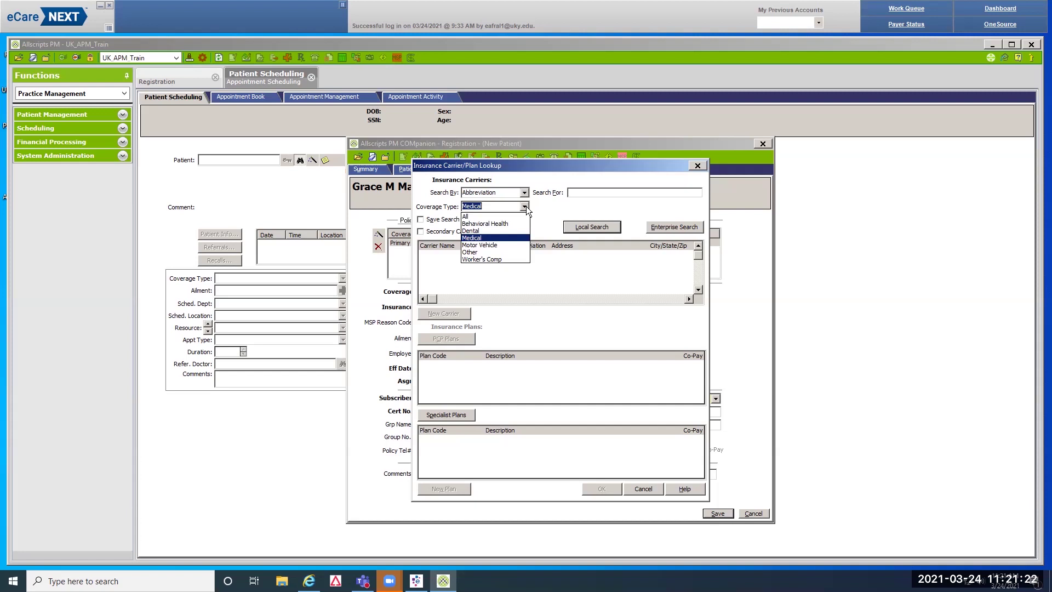
left_click(526, 206)
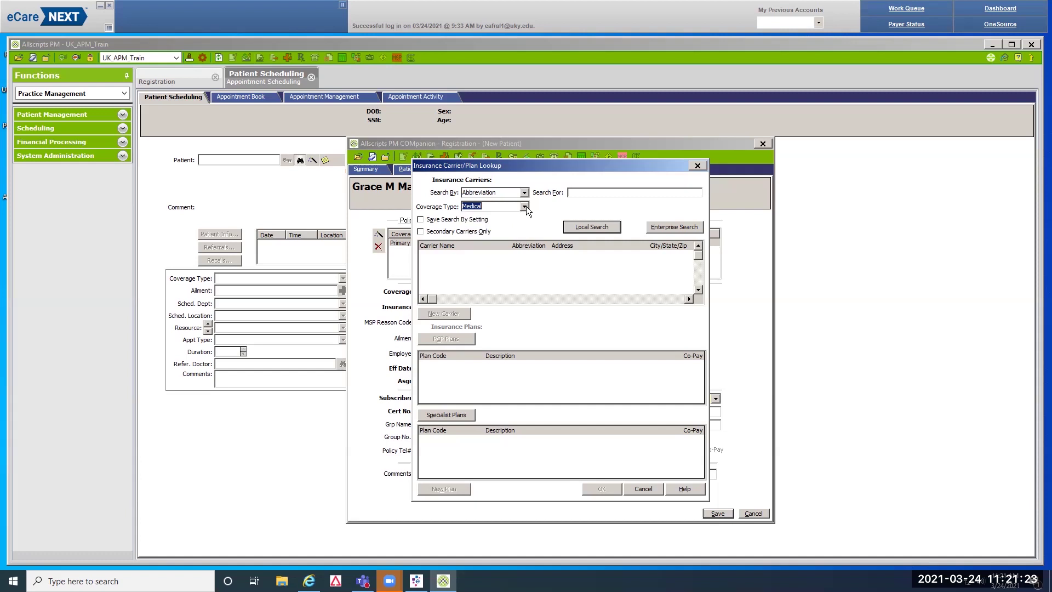
left_click(575, 194)
type("ym")
key("Return")
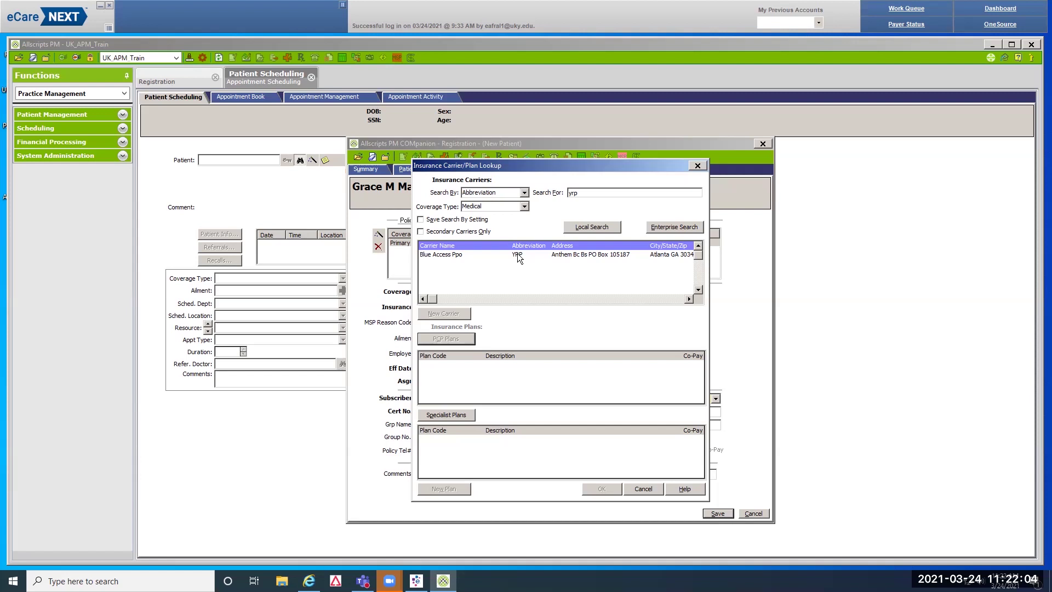
Step: Choose Blue Access Ppo with %-No Copay PCP and specialist plans, and confirm
left_click(467, 254)
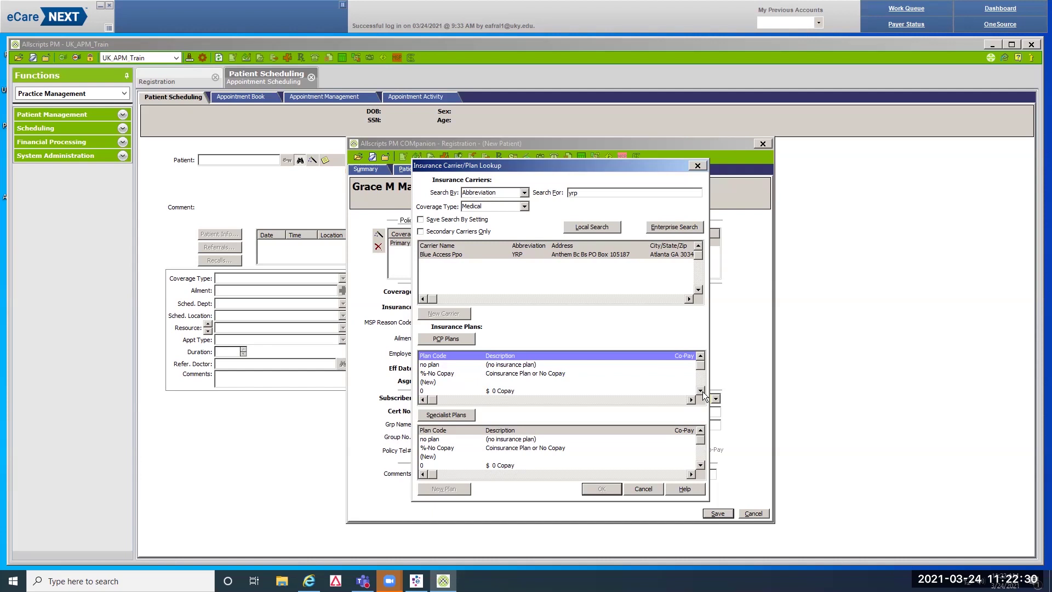
left_click(523, 374)
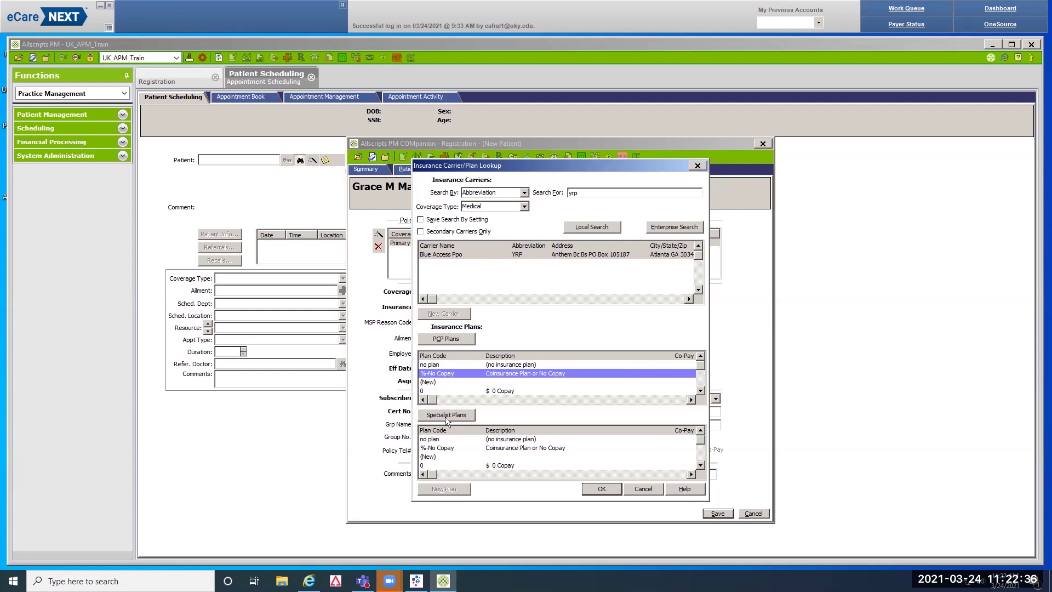
left_click(445, 448)
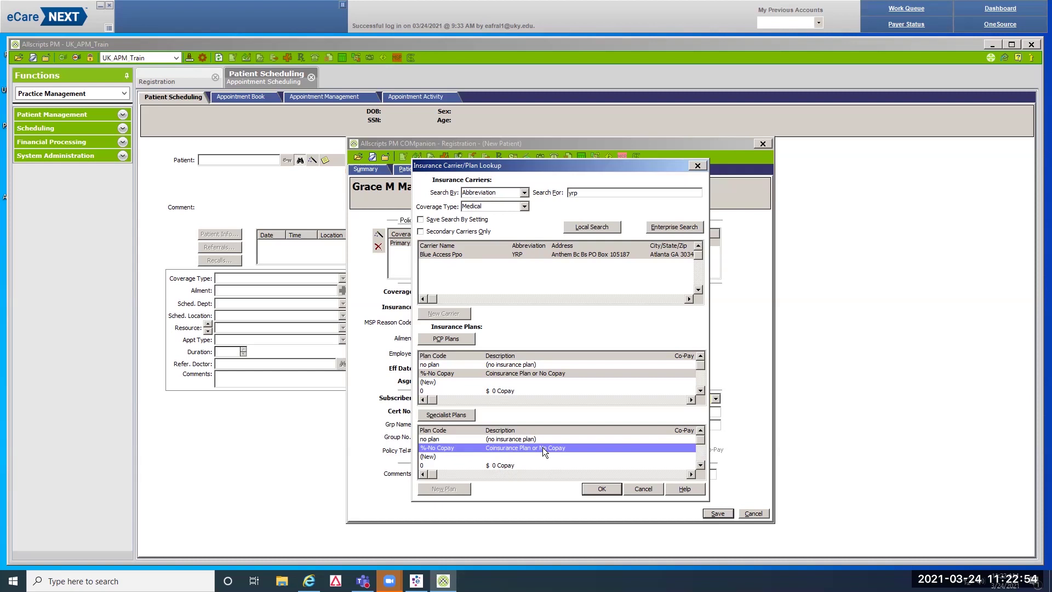
left_click(602, 486)
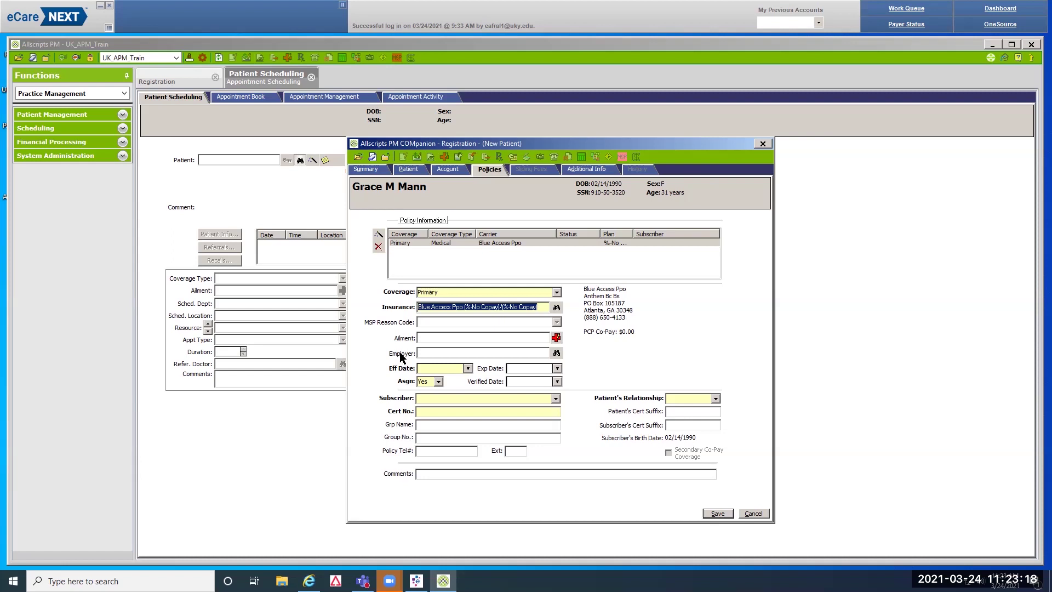
Step: Enter 03/01/2021 as the policy's effective date
left_click(423, 372)
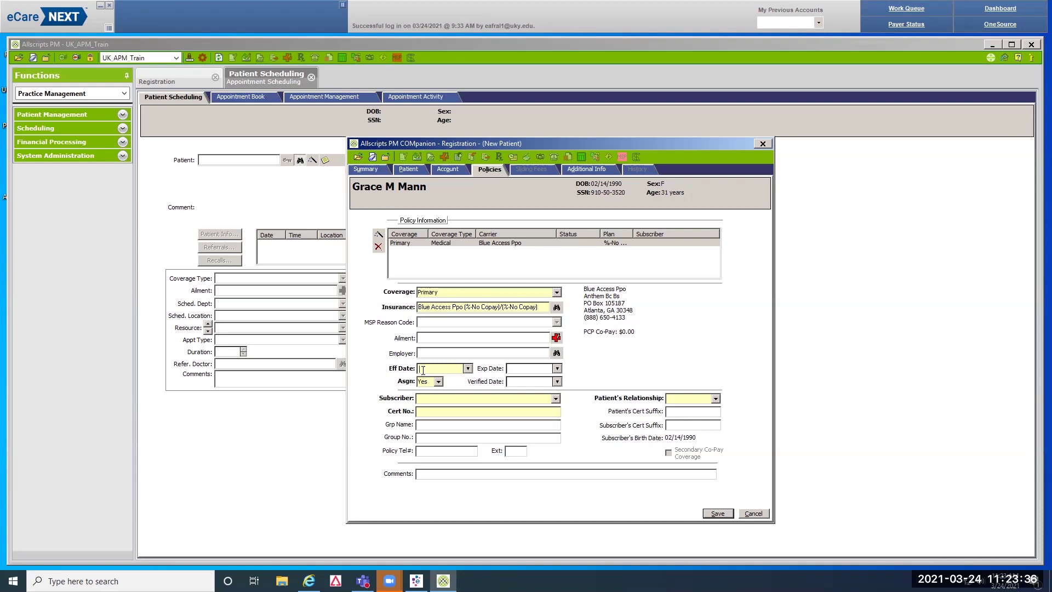
type("03012021")
Step: Make the patient the subscriber, enter the certificate number, and set relationship to Self
left_click(556, 398)
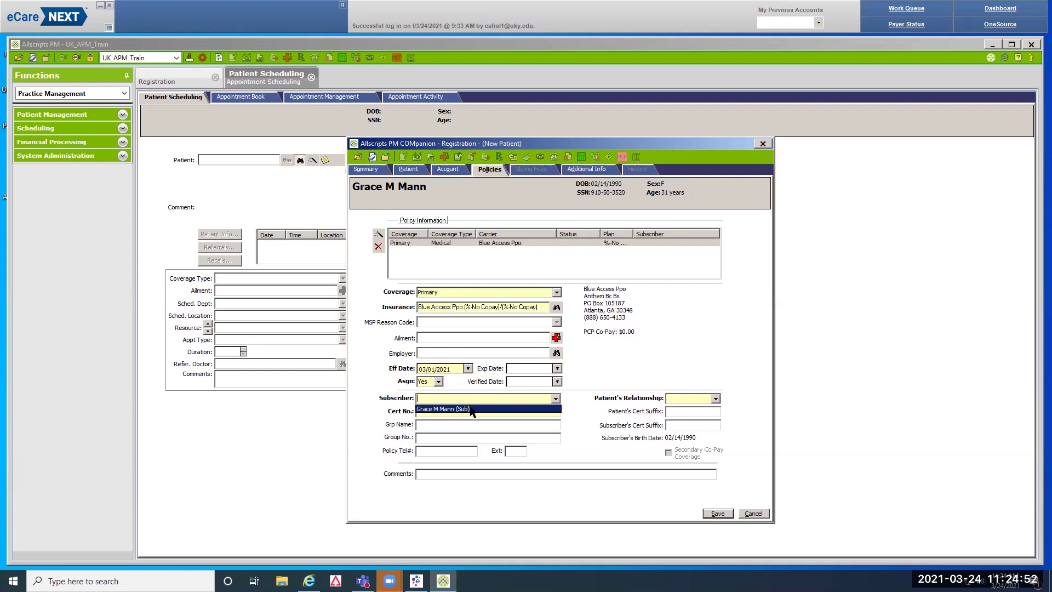
left_click(471, 410)
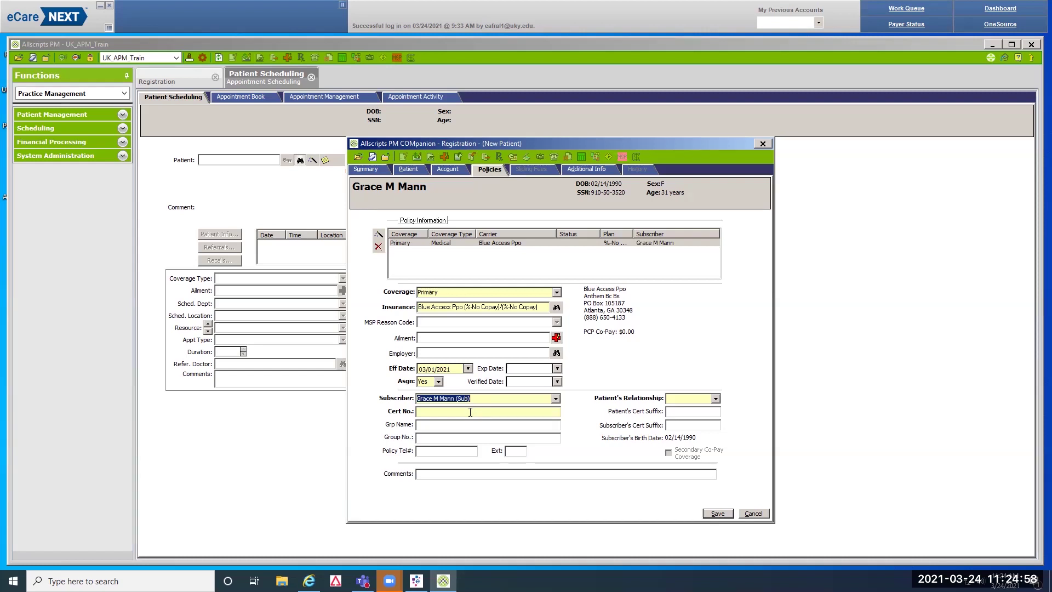
left_click(471, 412)
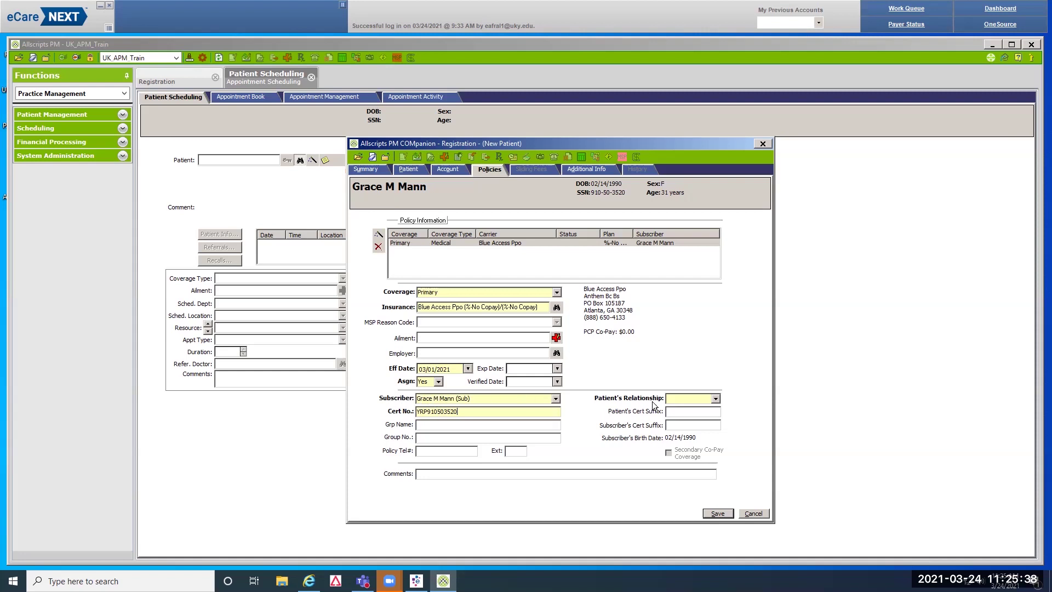
type("Self")
Step: Save the registration, then dismiss the HIPAA expiration warning and missing demographics error
left_click(717, 514)
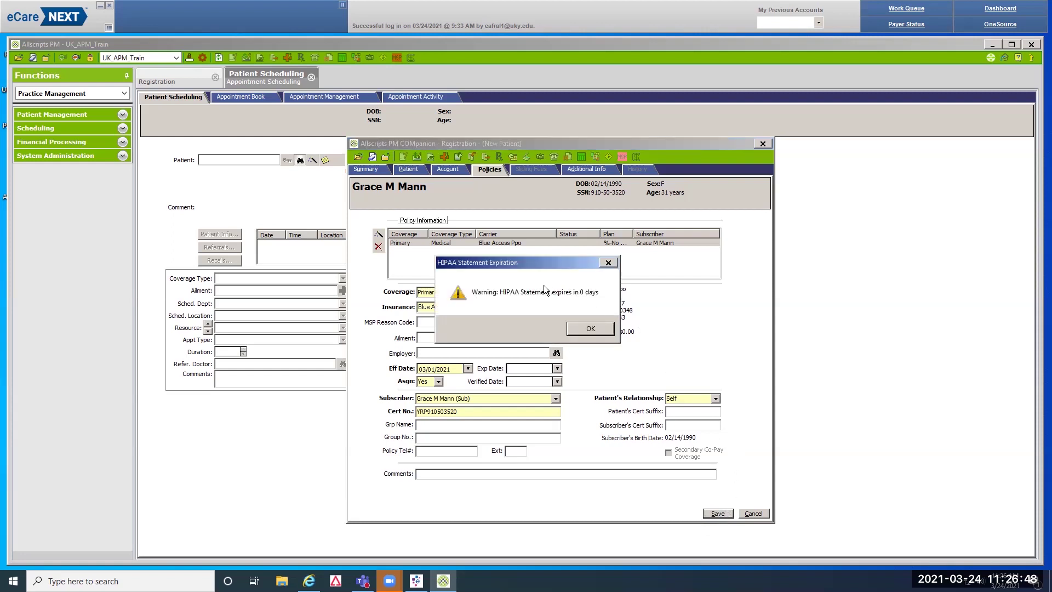
left_click(587, 327)
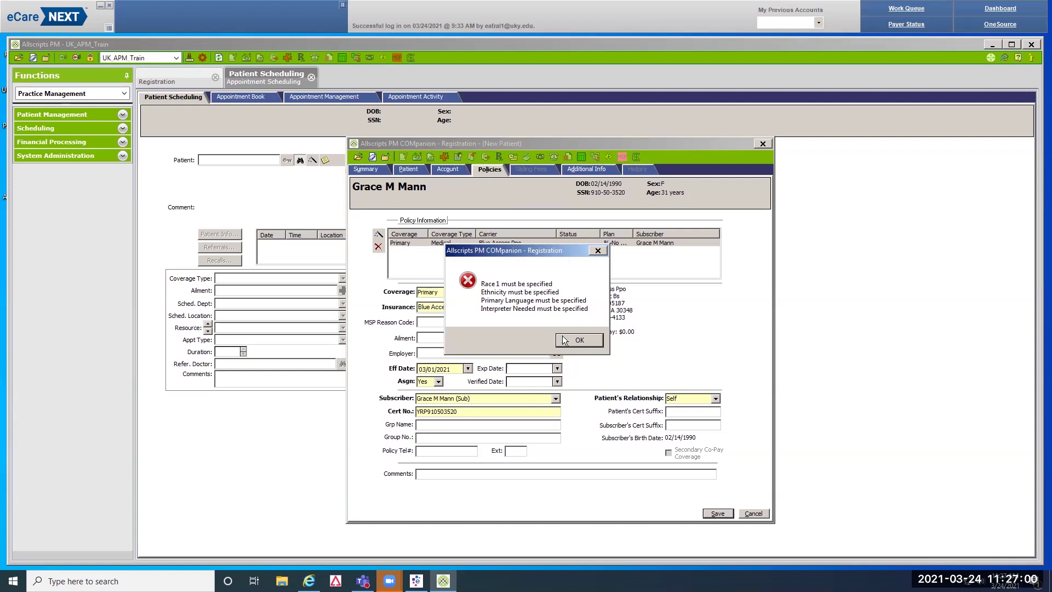
left_click(582, 340)
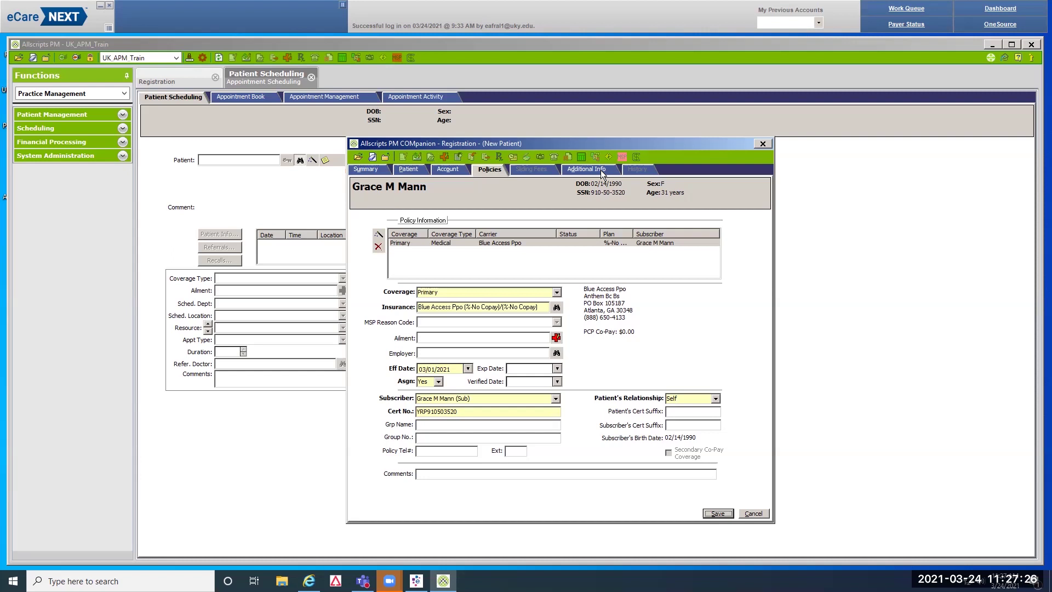
Step: Switch to Additional Info and acknowledge the Patient's Relationship warning
left_click(603, 173)
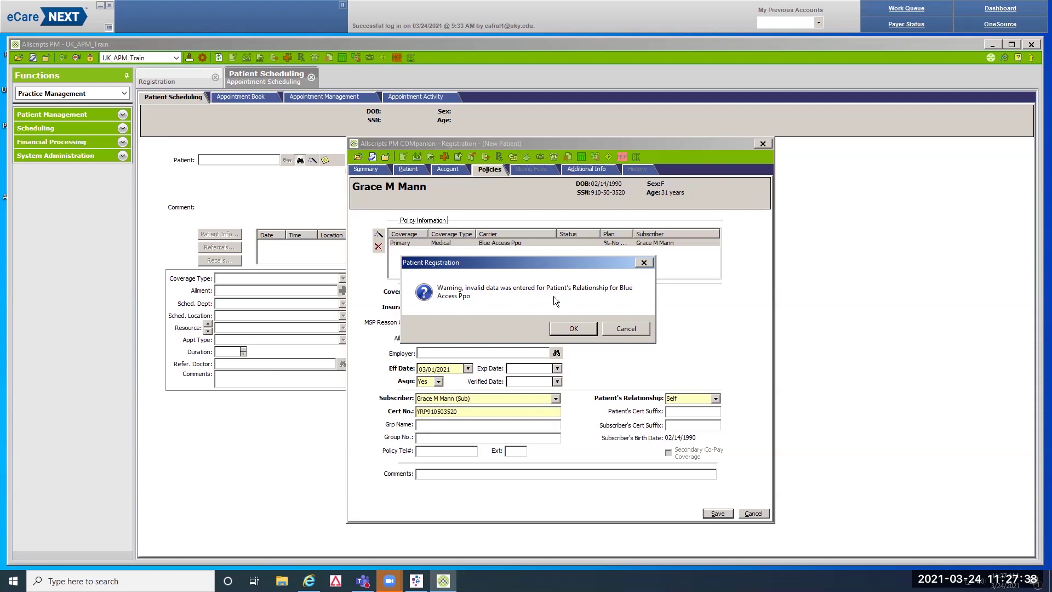
left_click(573, 328)
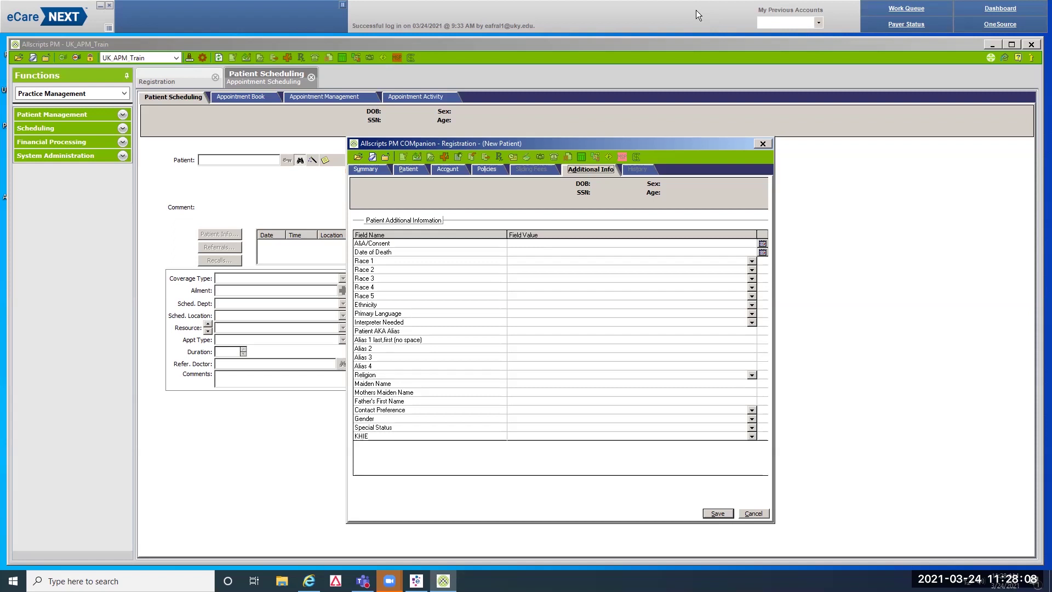
left_click(512, 243)
key("Tab")
key("Tab")
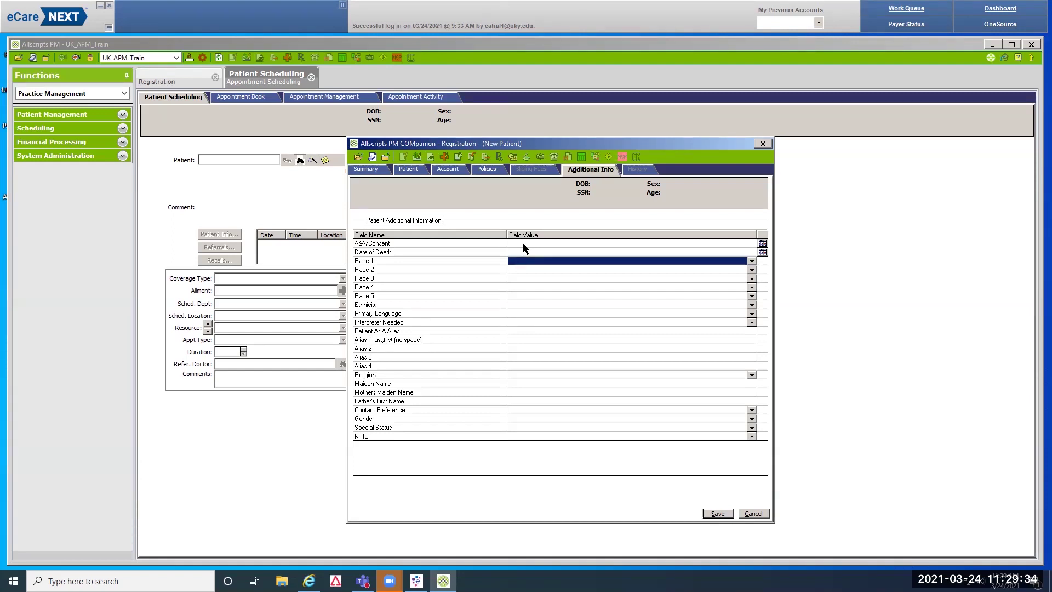
Step: Choose White for Race 1, then move down to the Ethnicity row
left_click(751, 262)
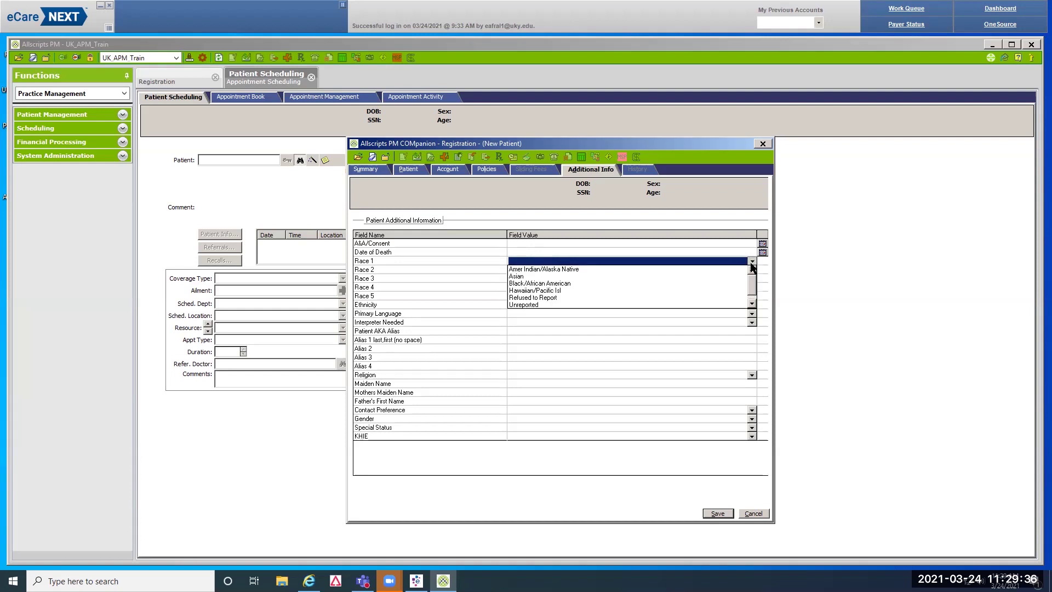
scroll(752, 286, "down", 1)
scroll(755, 280, "up", 1)
scroll(759, 290, "down", 1)
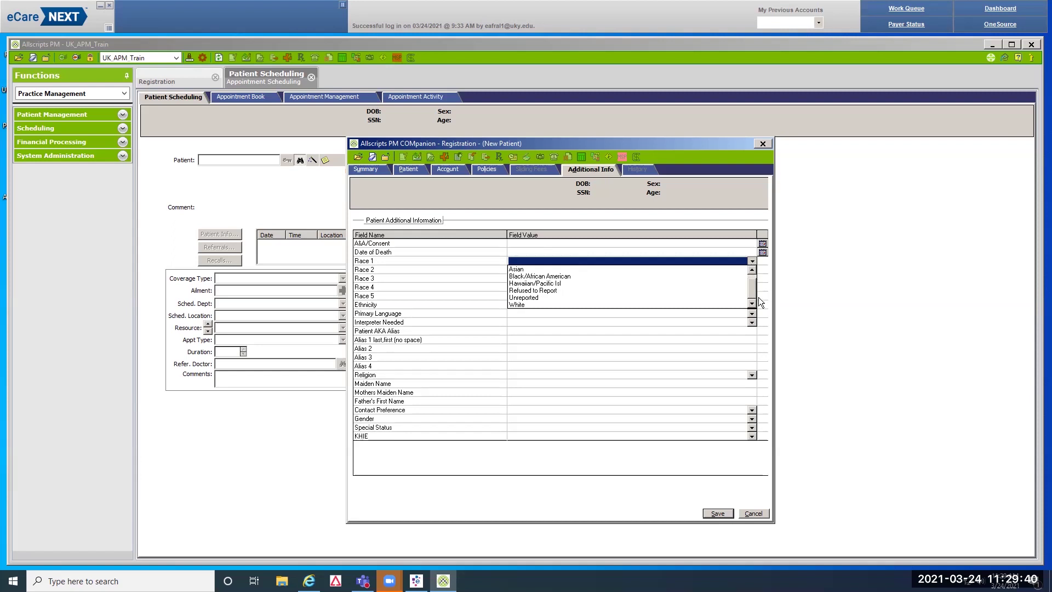
scroll(760, 281, "up", 1)
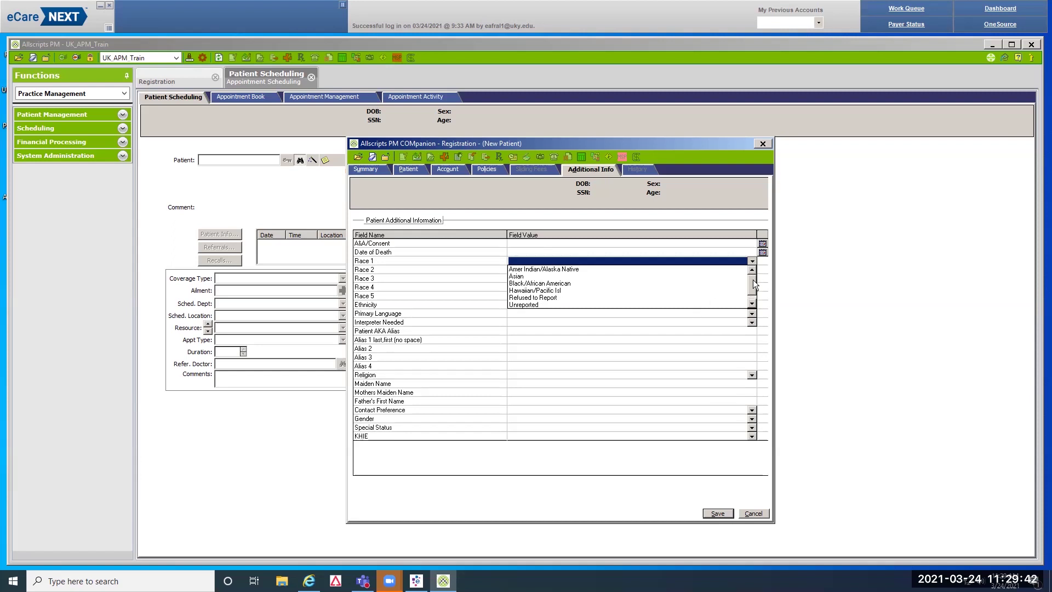
scroll(752, 286, "down", 1)
left_click(531, 304)
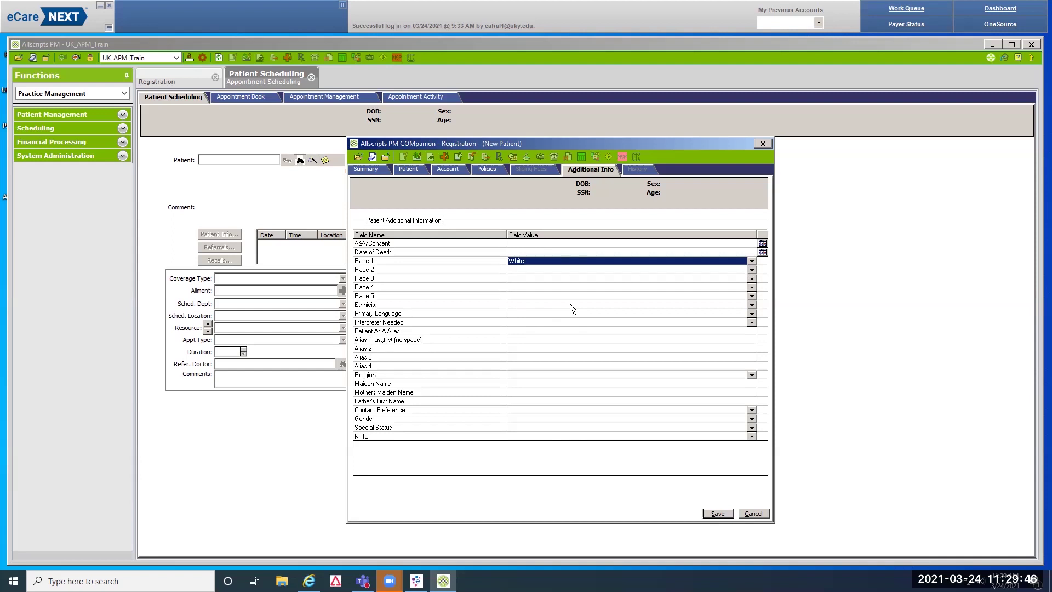
key("Down")
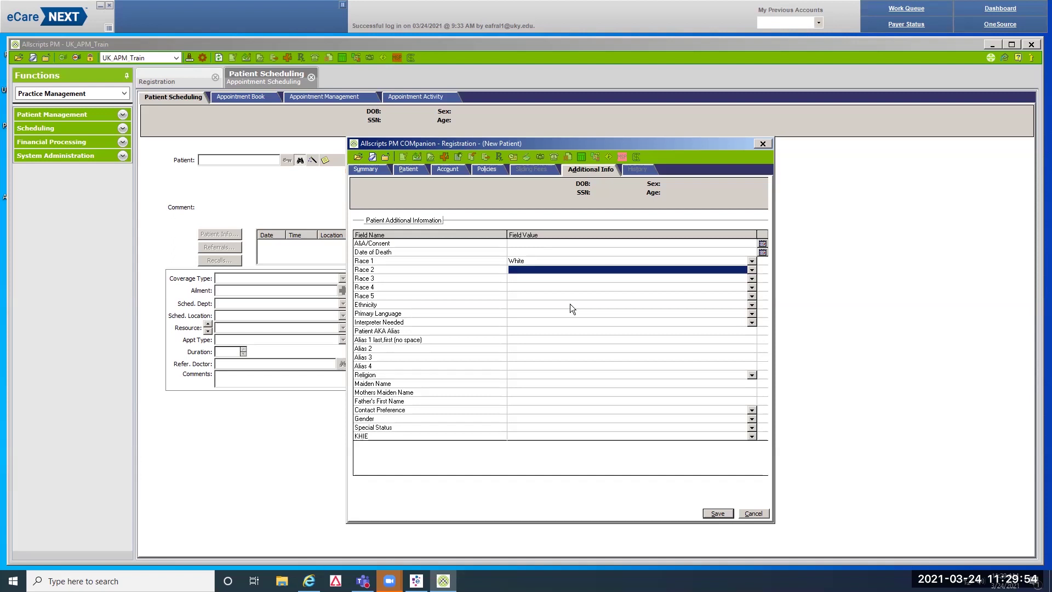
key("Down")
key("Down")
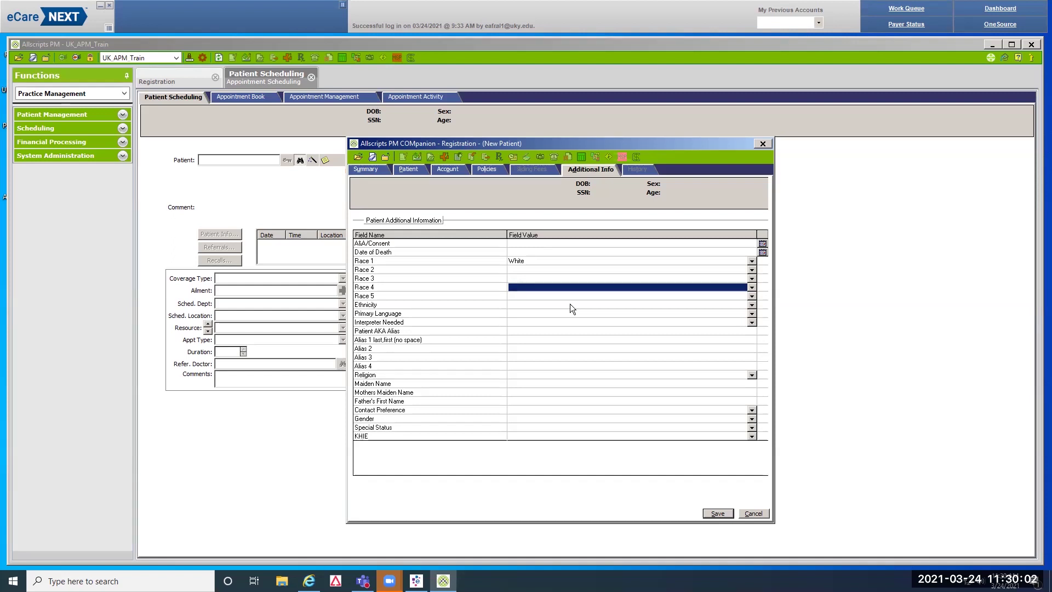
key("Down")
key("Down")
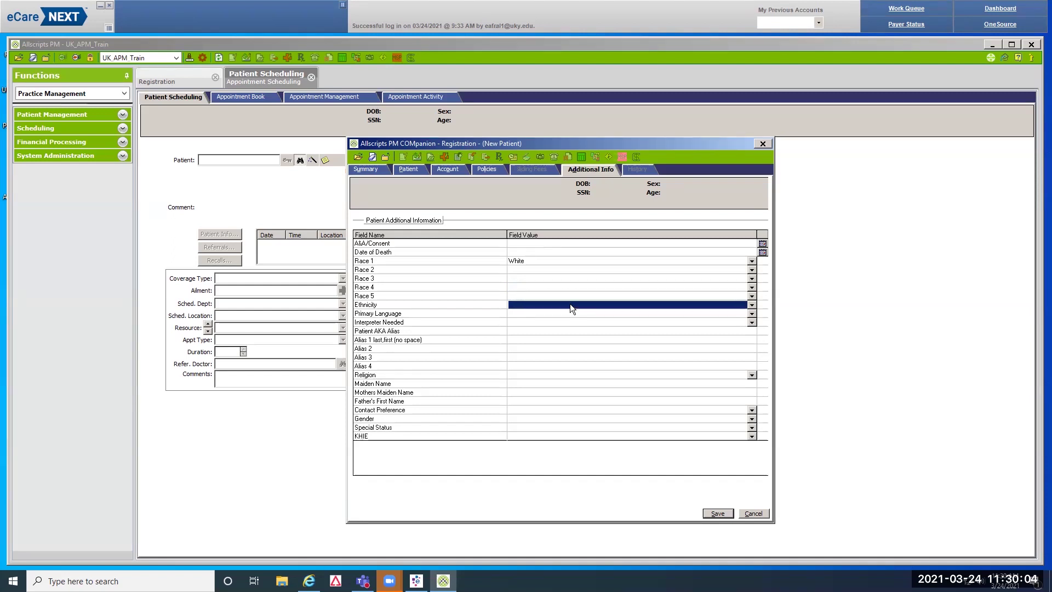
Step: Set Ethnicity to Not Hispanic/Latino and Primary Language to English
left_click(752, 305)
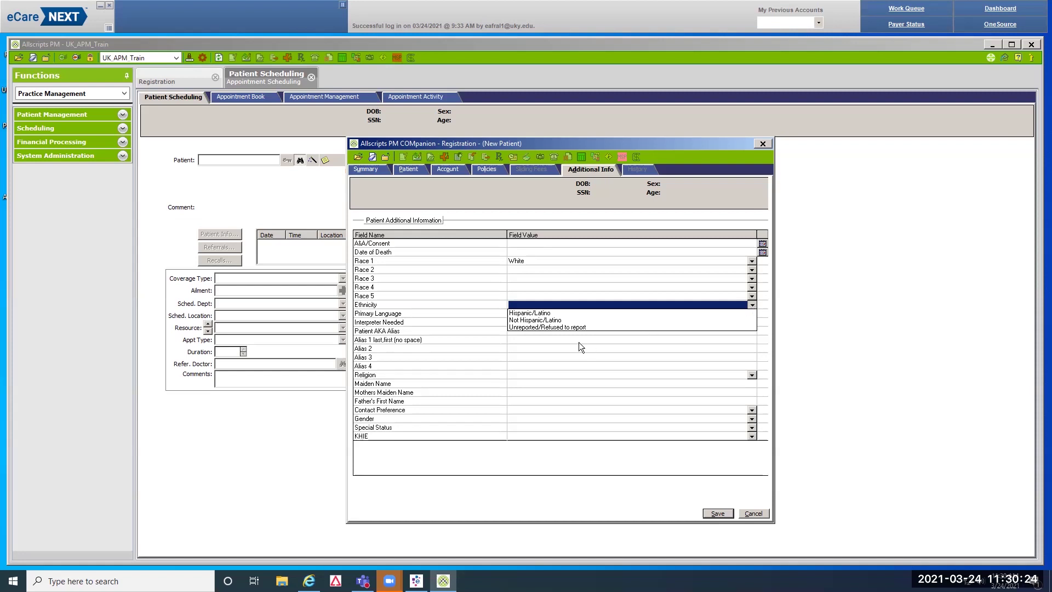
left_click(548, 320)
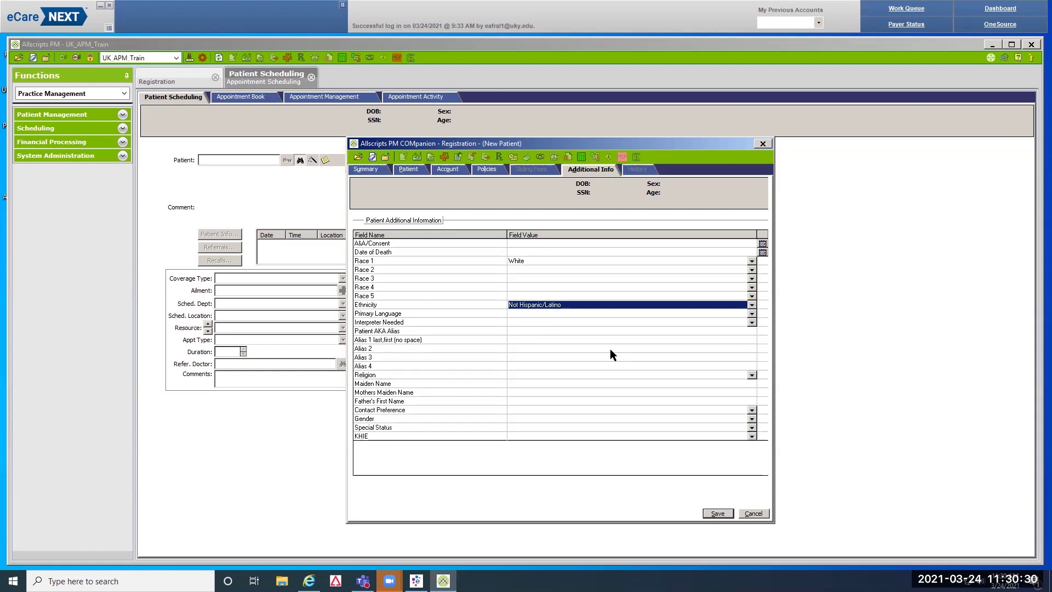
key("Tab")
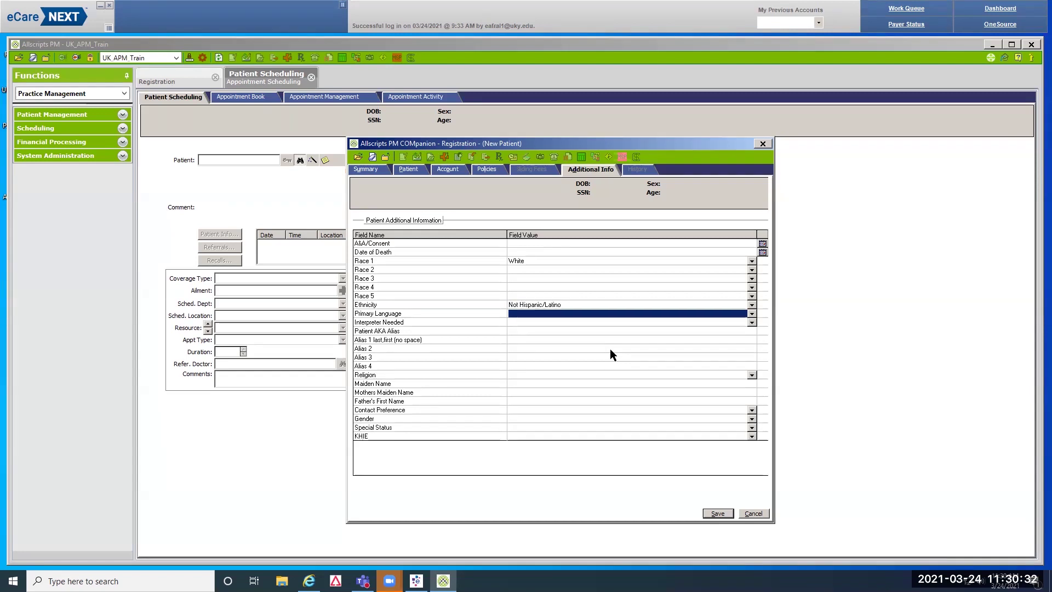
key("e")
key("Tab")
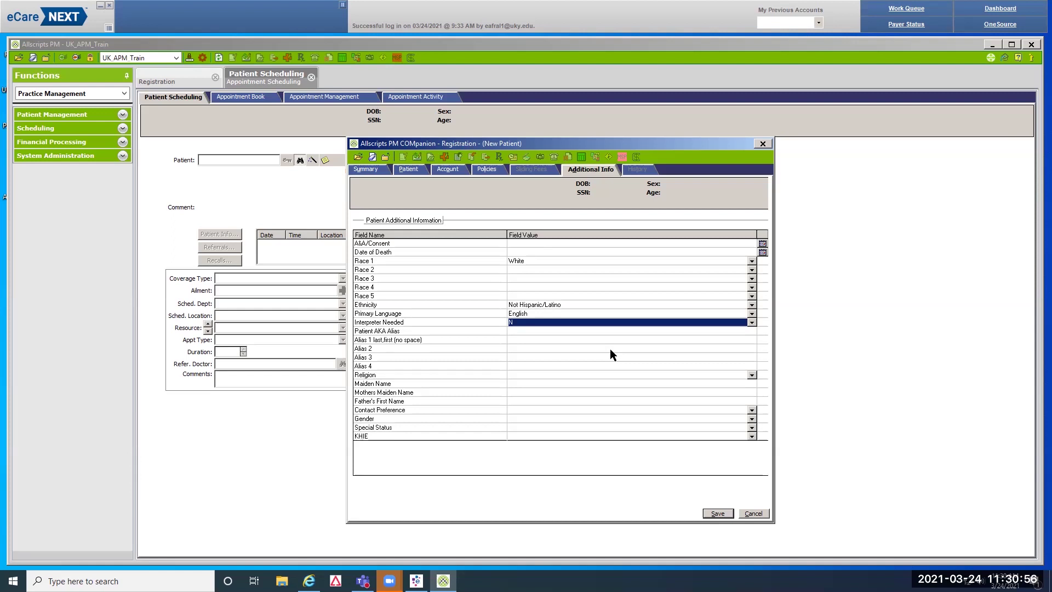
key("Tab")
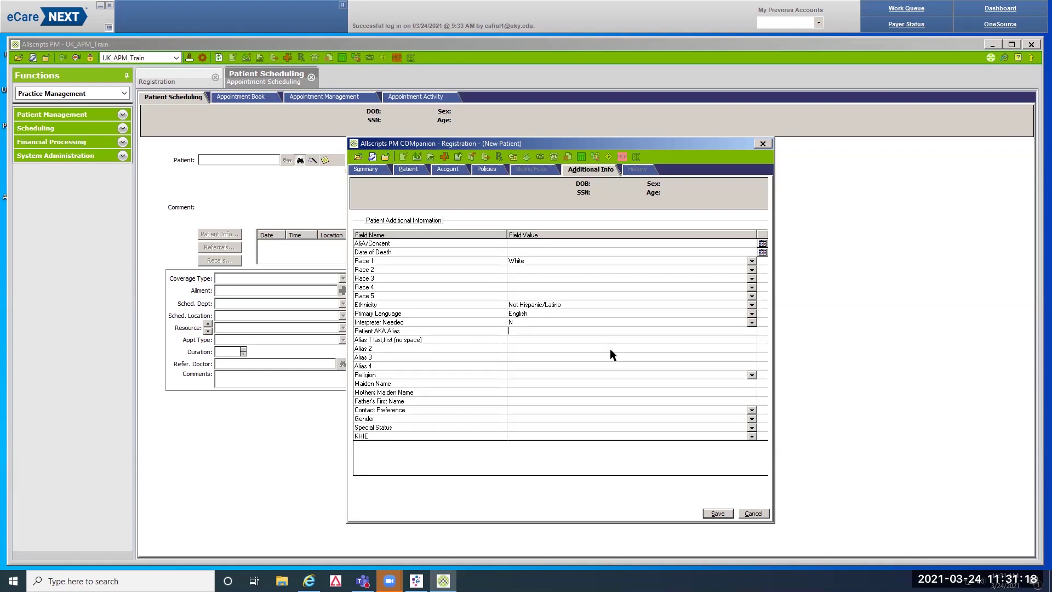
key("Tab")
key("Down")
key("Down")
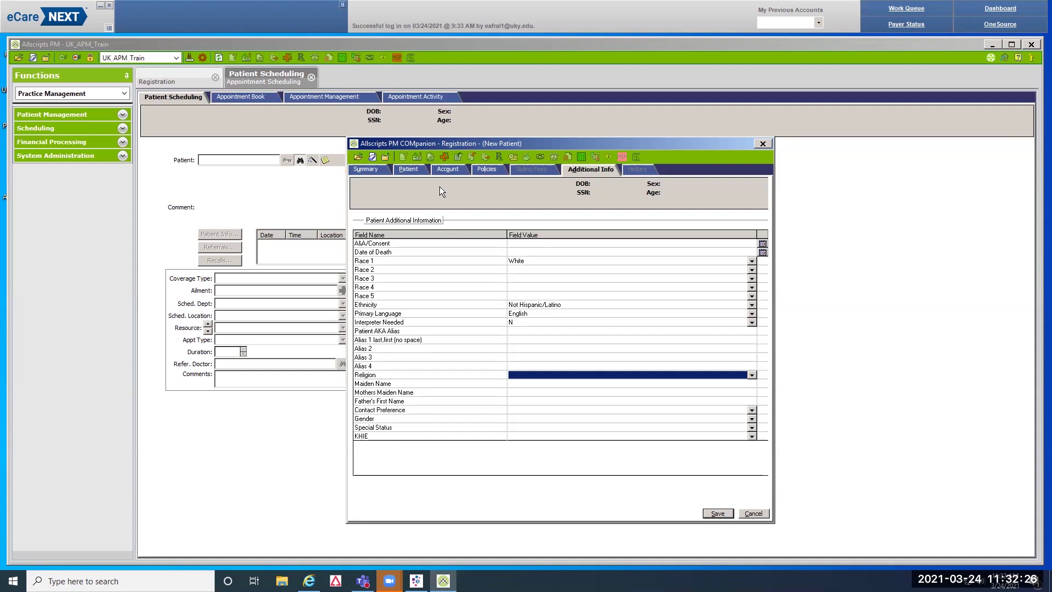
Step: Enter the patient's maiden name, mother's maiden name, and father's first name
key("Tab")
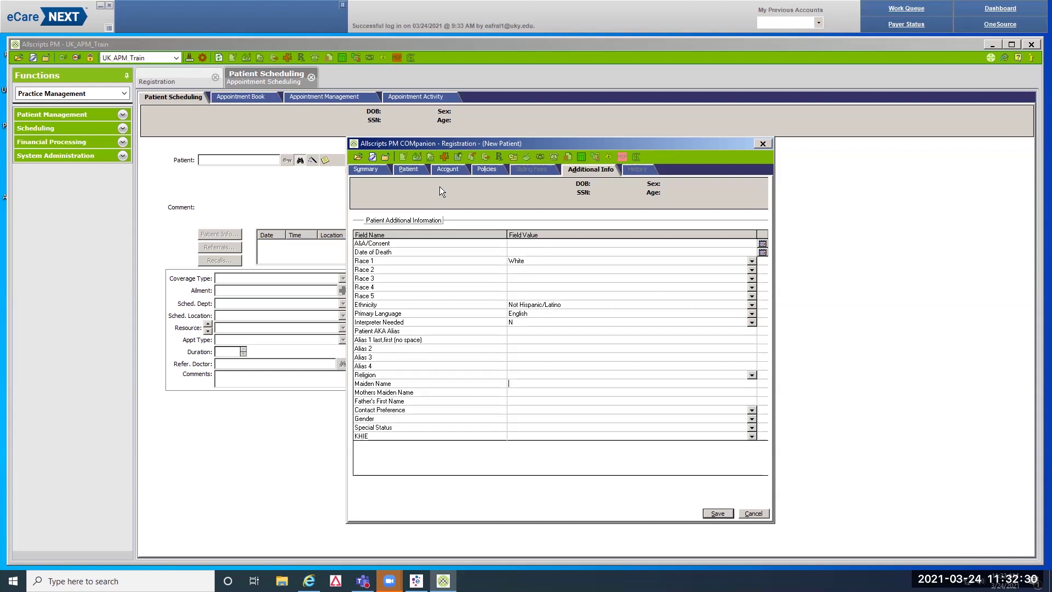
type("Train")
type("Jo")
type("nes")
type("James")
Step: Set the patient's Contact Preference to By Text
left_click(754, 411)
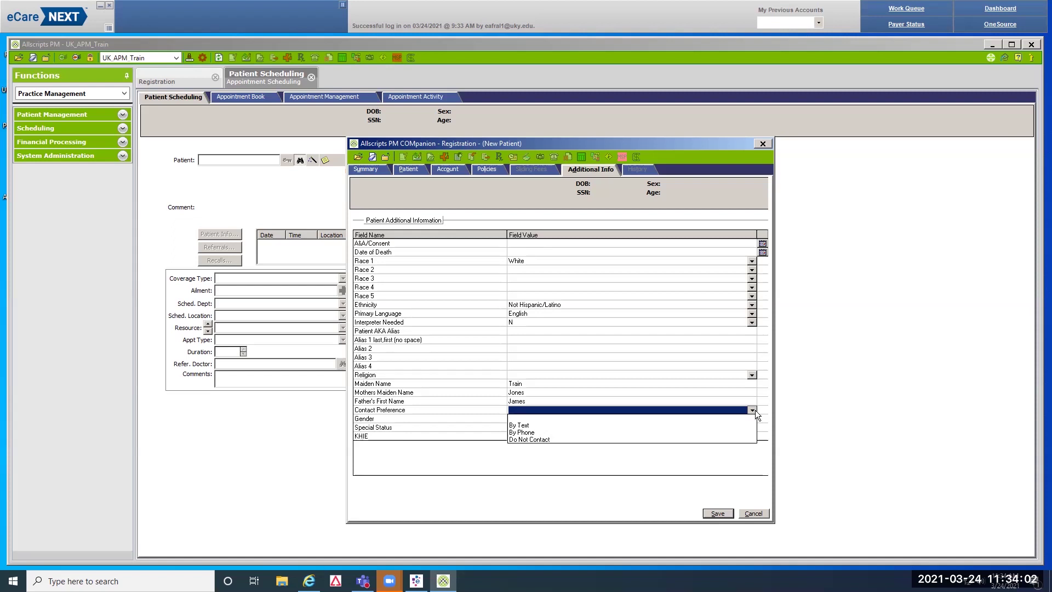
left_click(515, 425)
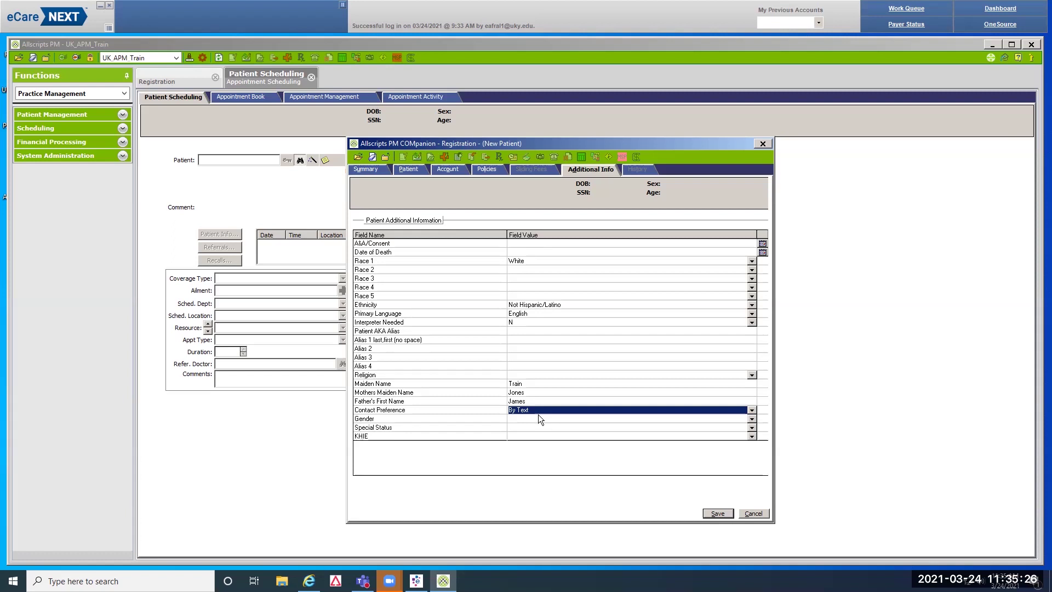
Step: Leave Gender and Special Status blank and return to the Policies view with Blue Access Ppo
left_click(751, 419)
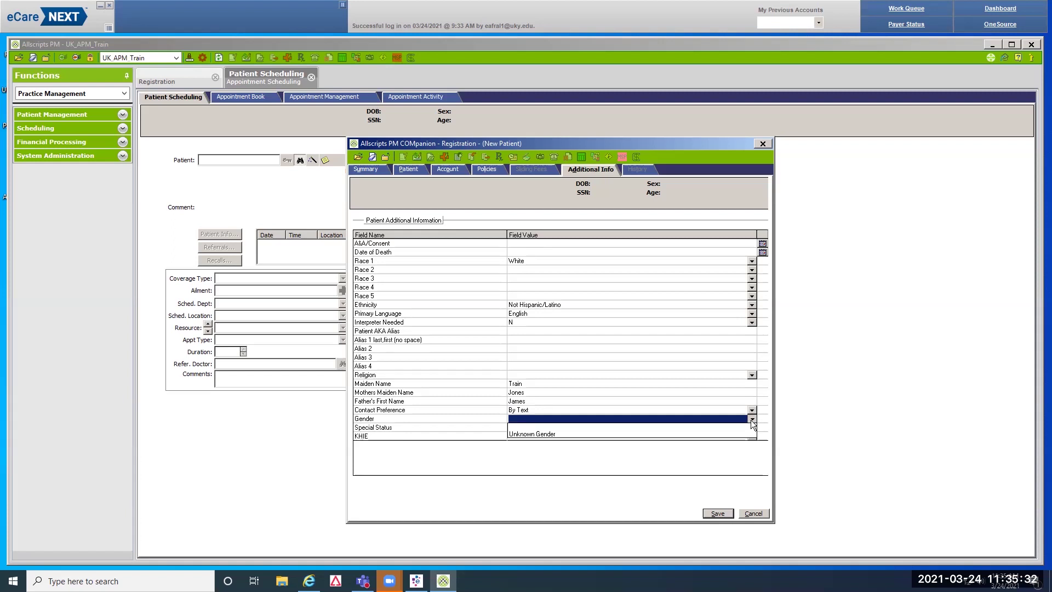
left_click(751, 419)
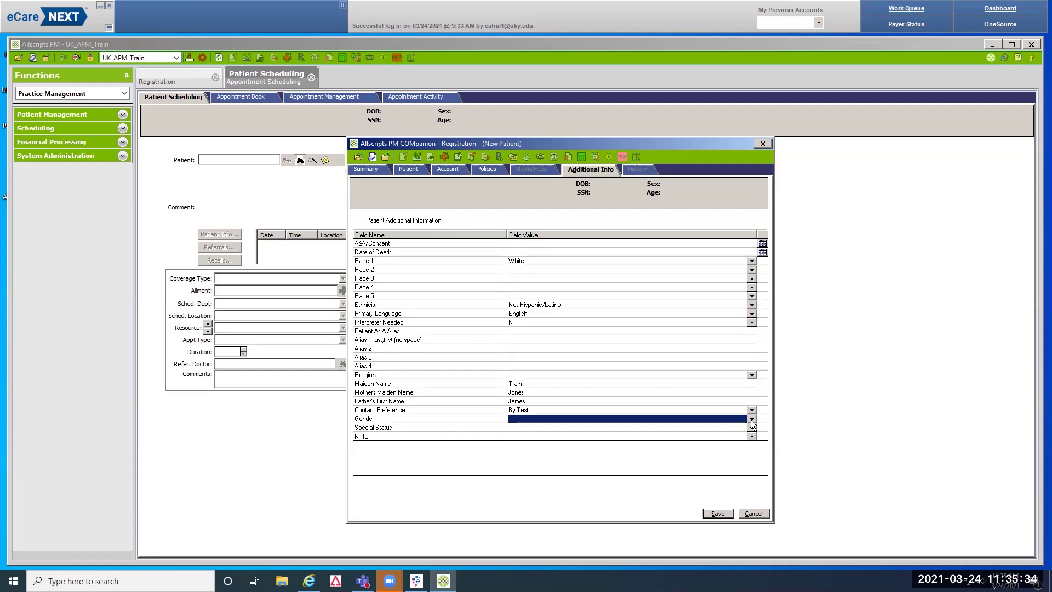
left_click(752, 428)
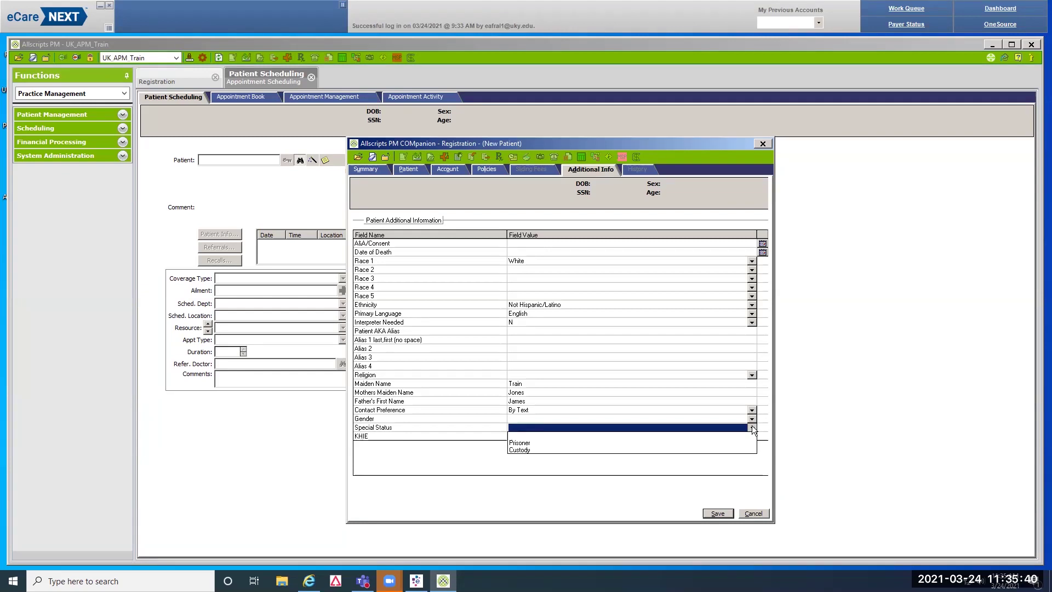
left_click(753, 429)
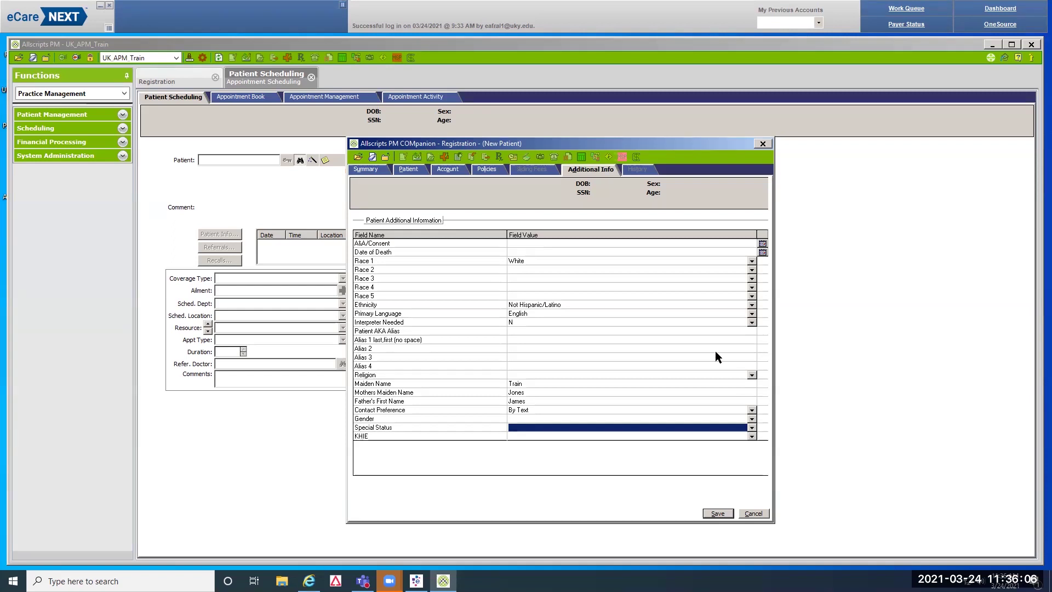
left_click(485, 169)
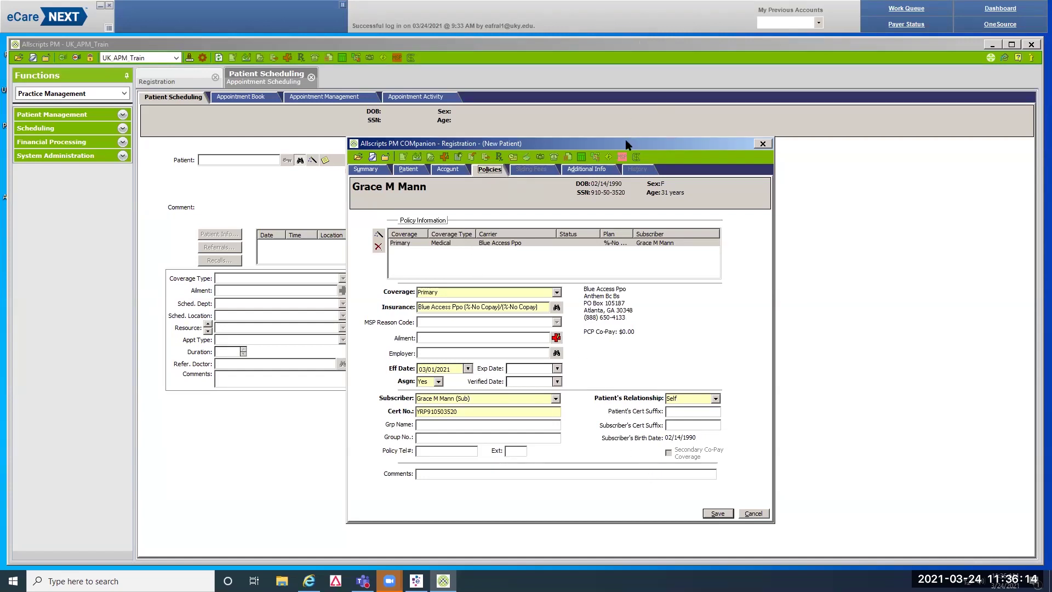
Step: Move the Registration window to the top-left corner of the screen
left_click_drag(626, 139, 285, 42)
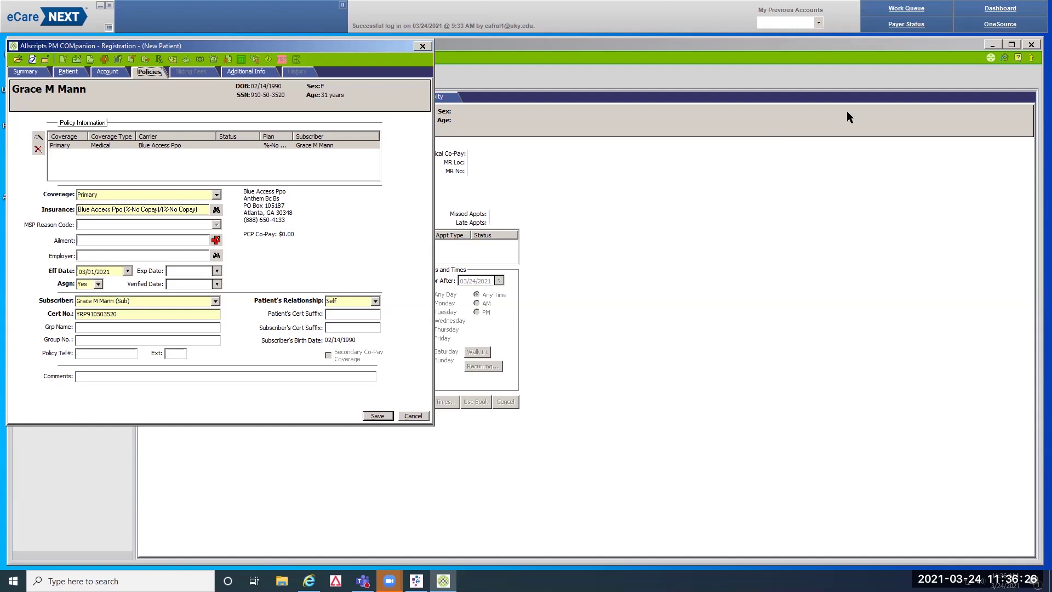
Step: From the eCareNEXT work queue, open the first matching patient's coverage and eligibility details
left_click(914, 11)
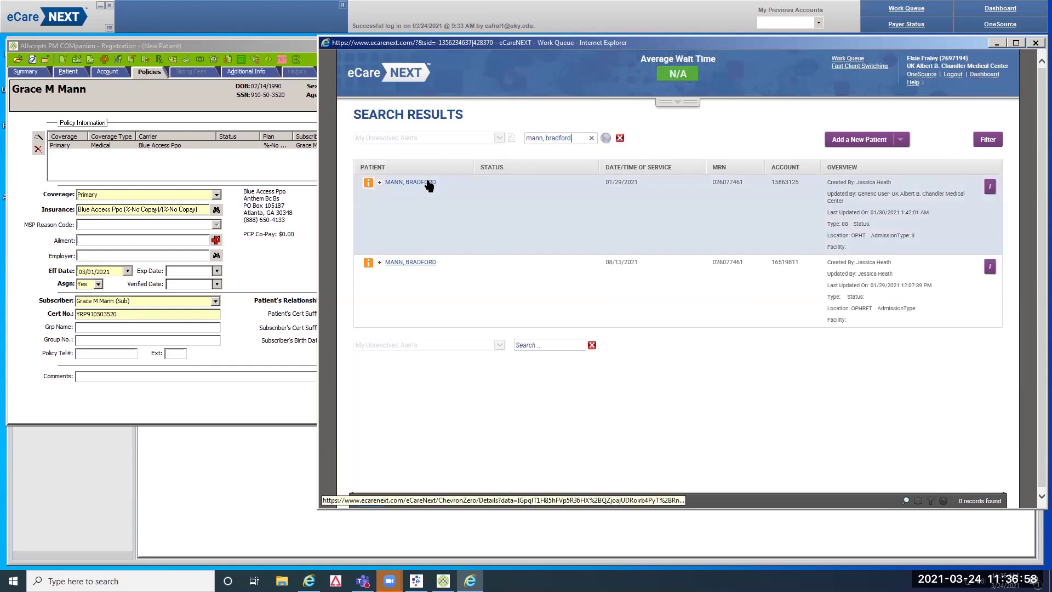
left_click(429, 185)
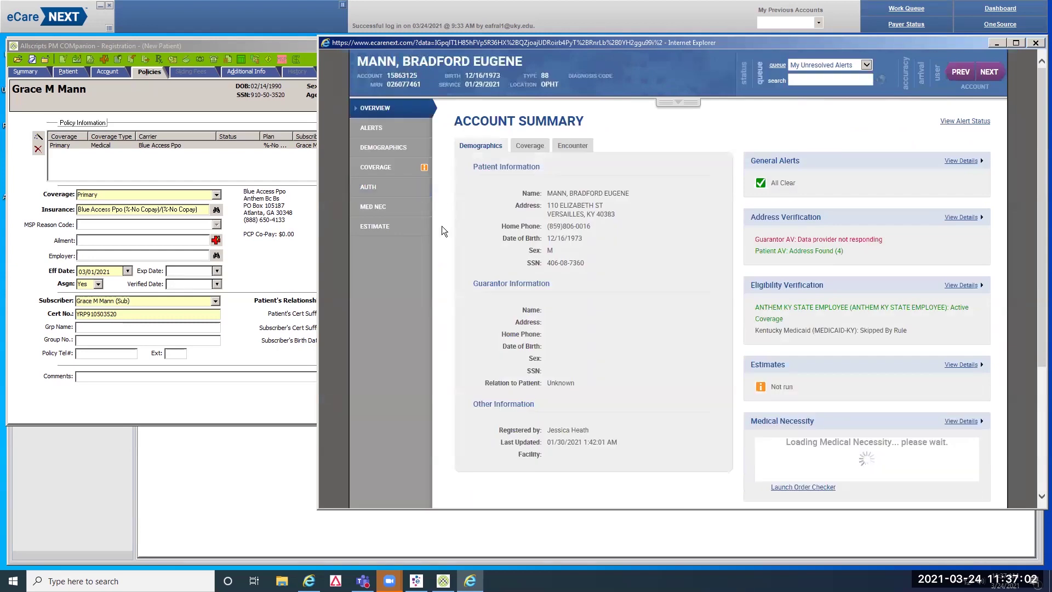
left_click(376, 176)
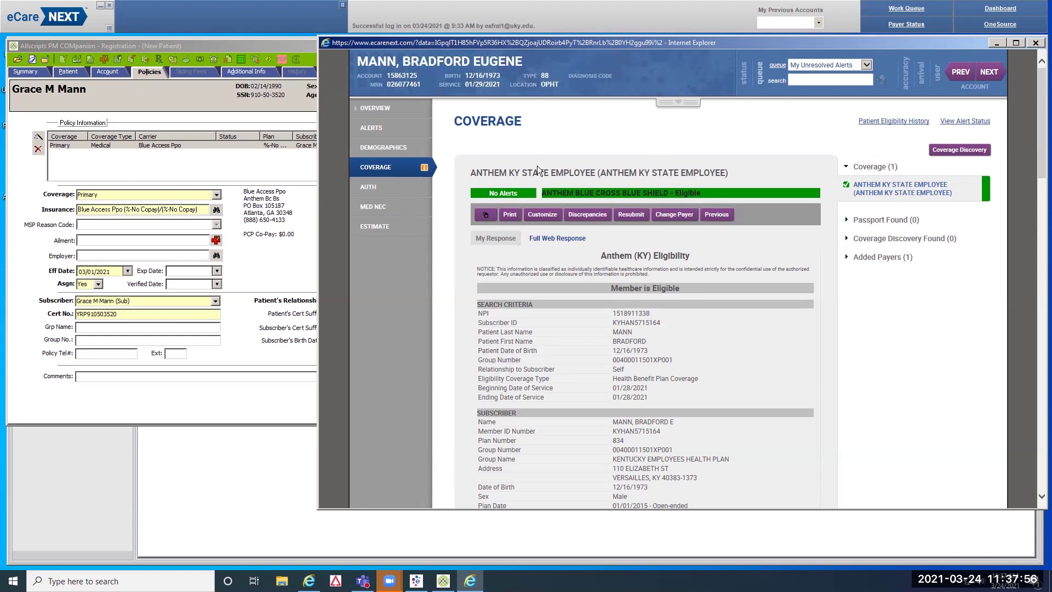
Step: Review the My Response Anthem eligibility summary, then return to the Allscripts registration window
left_click(502, 238)
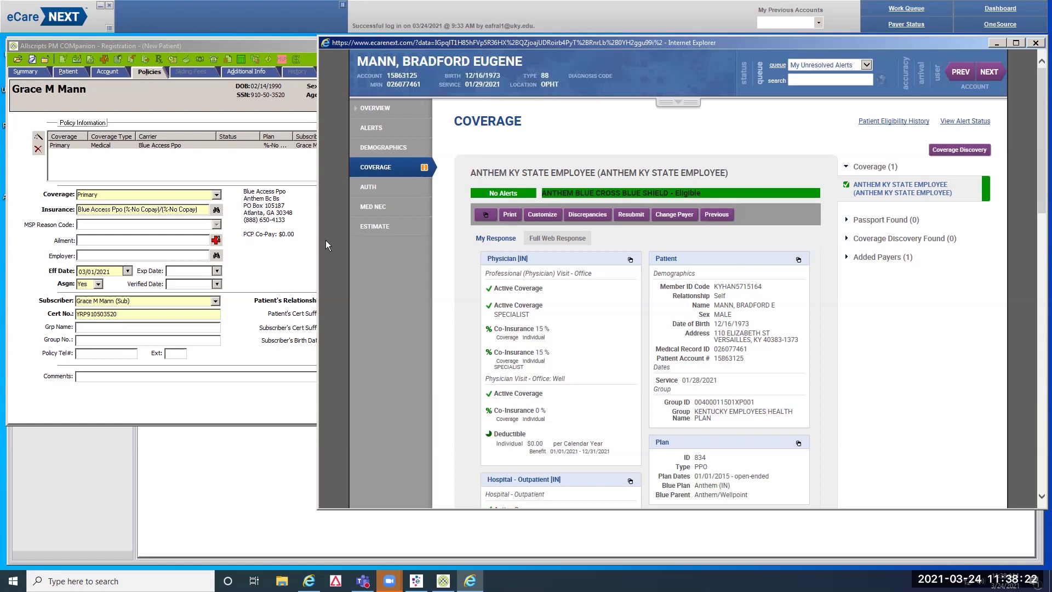
left_click(217, 211)
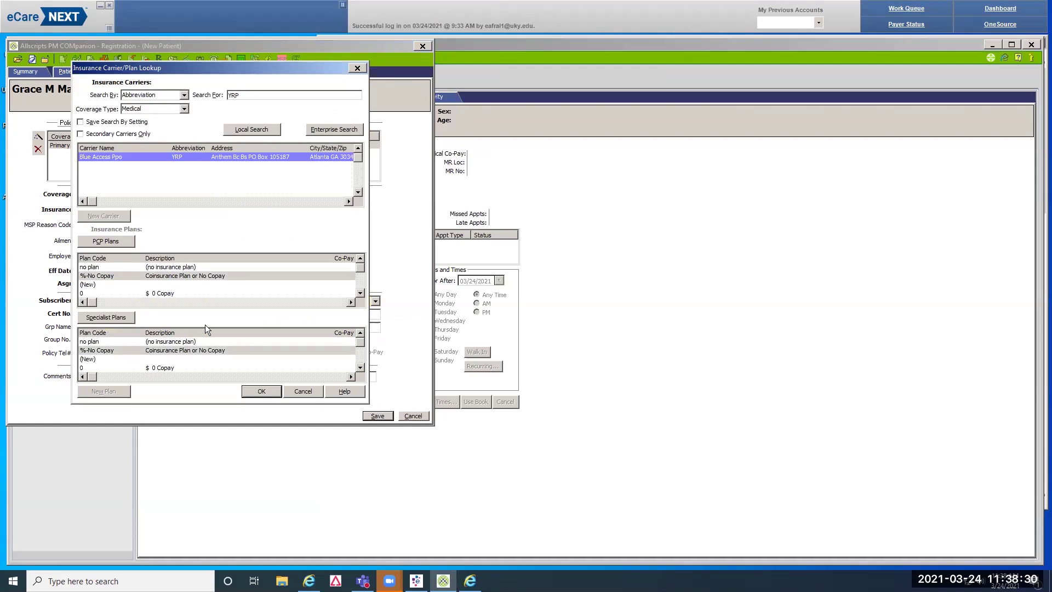
Step: Confirm Blue Access Ppo with the %-No Copay plan, then bring up eCareNEXT's coverage window
left_click(259, 389)
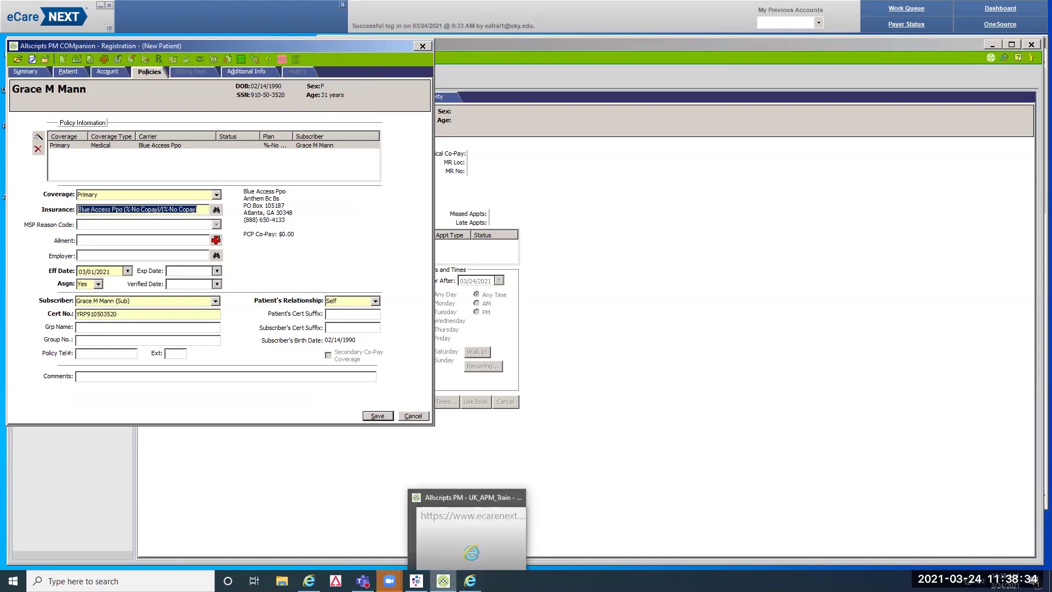
mouse_move(470, 581)
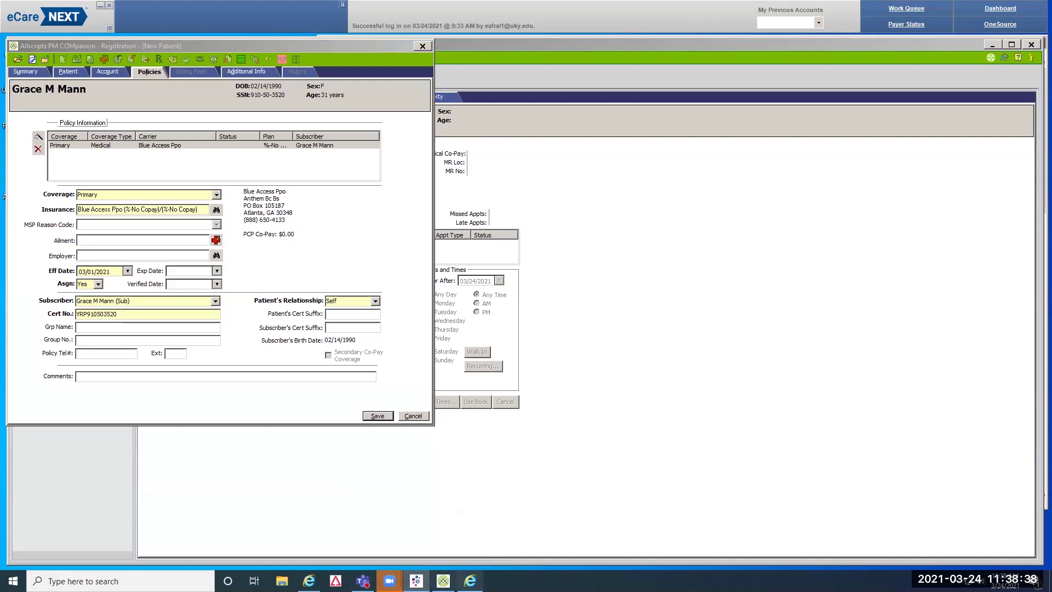
left_click(471, 581)
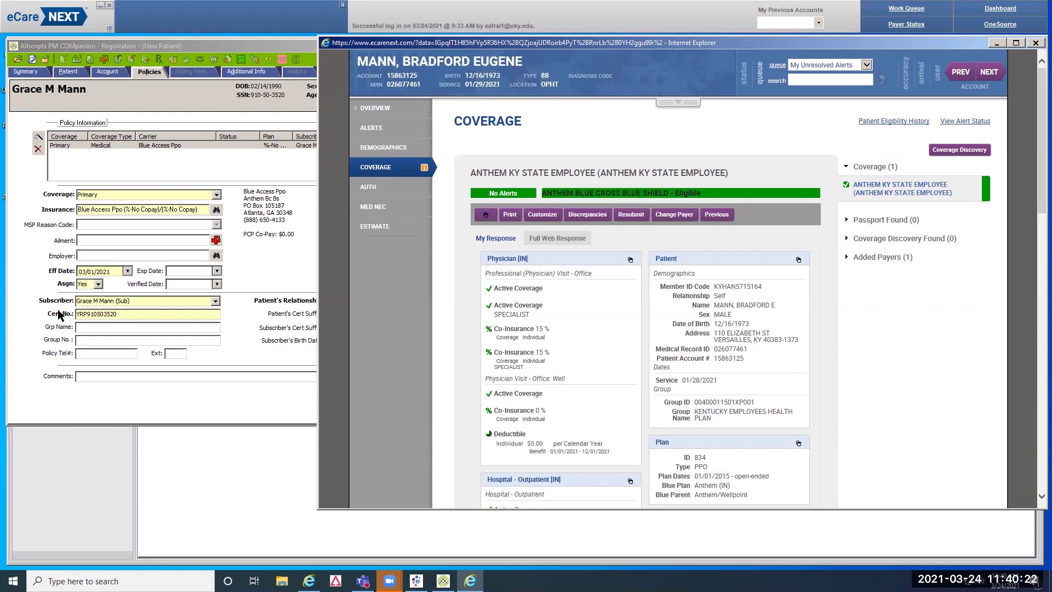
Step: Check the subscriber contact's details on the Account tab, then return to the Policies view
left_click(102, 73)
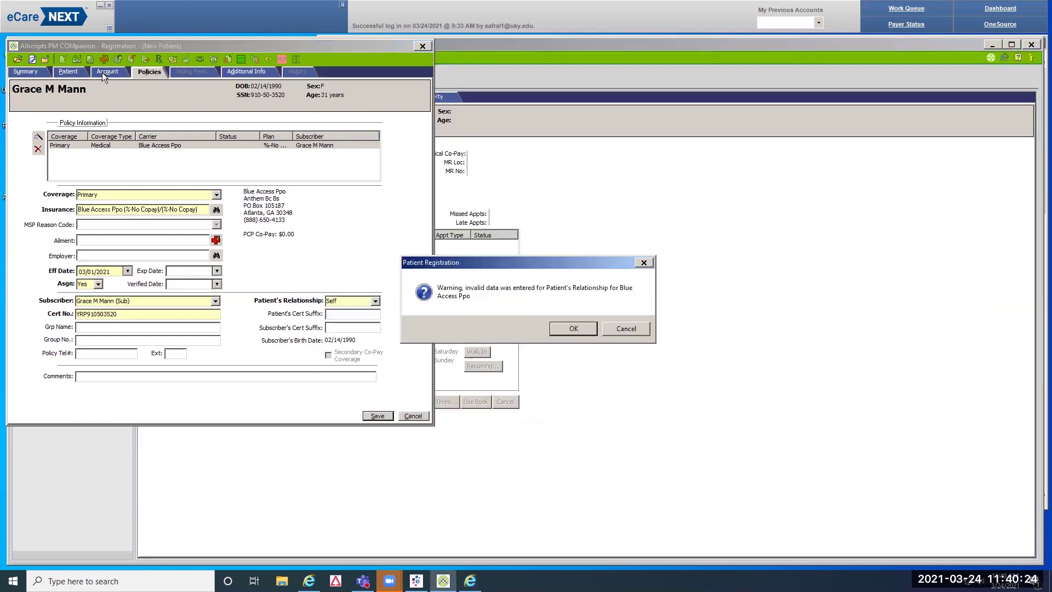
left_click(561, 327)
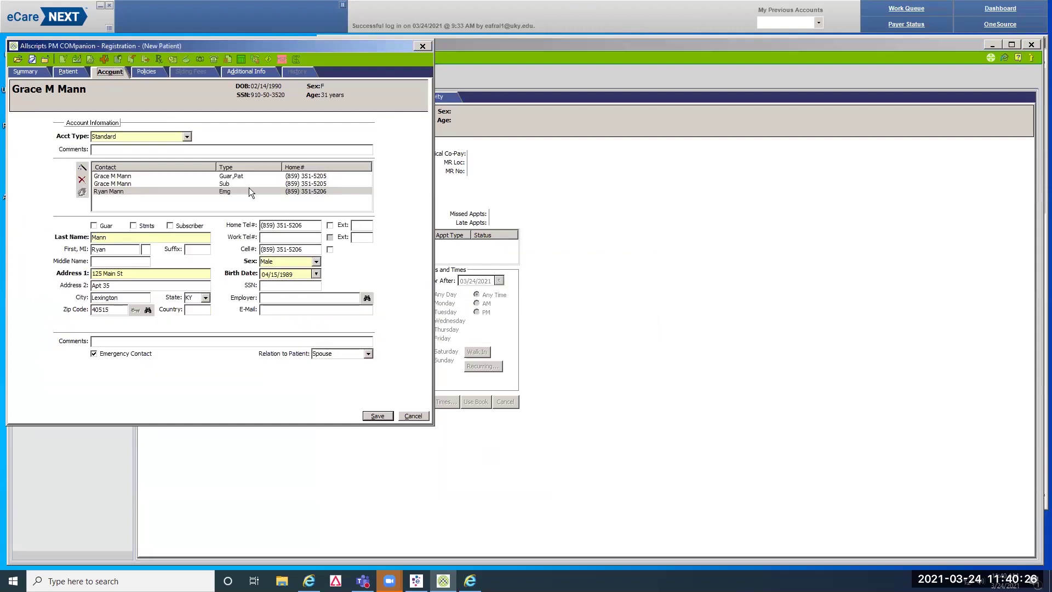
left_click(225, 184)
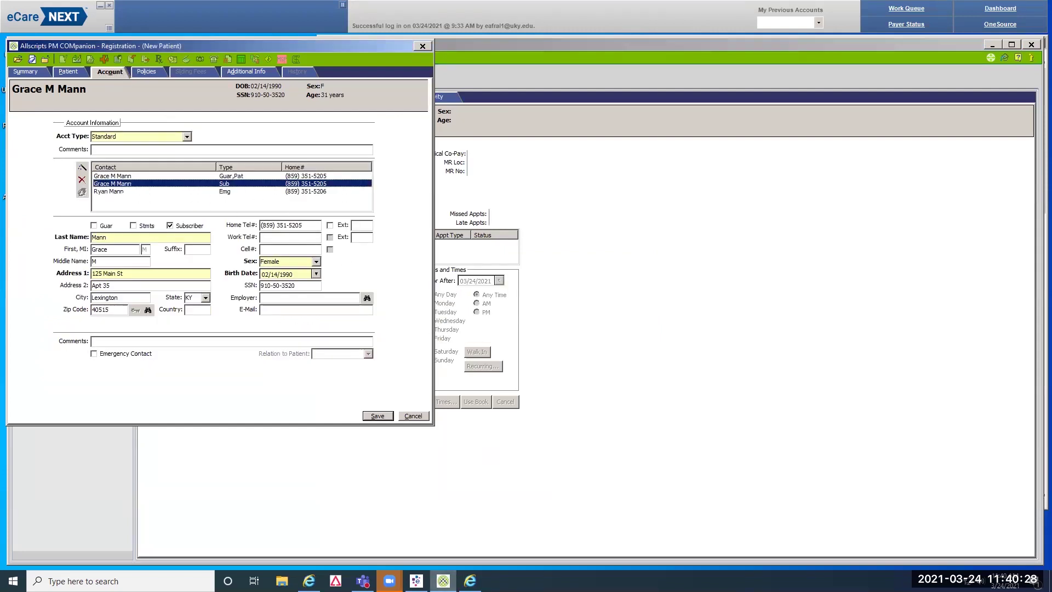
left_click(470, 580)
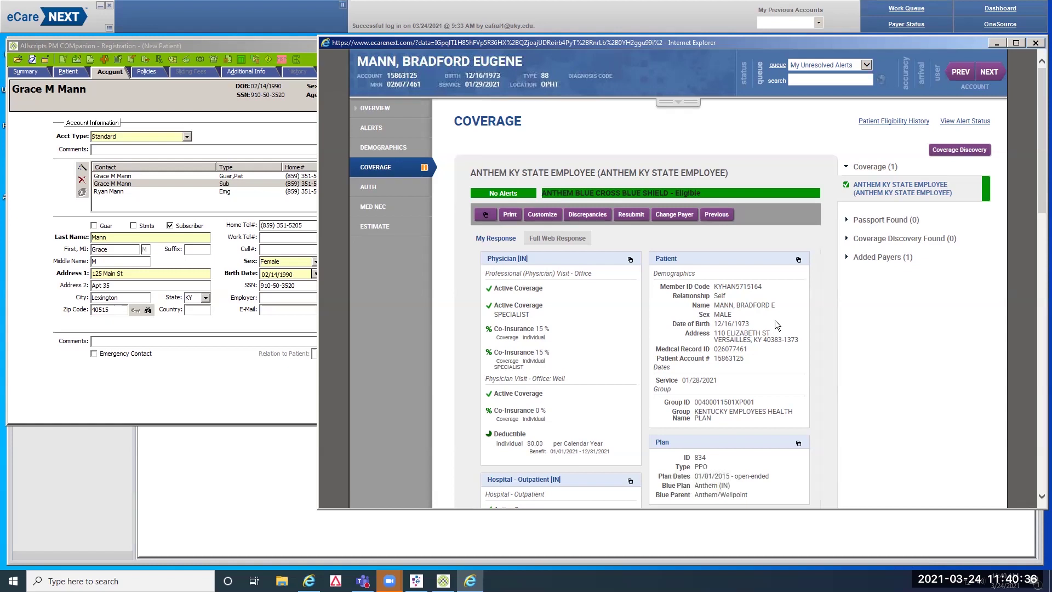
left_click(151, 72)
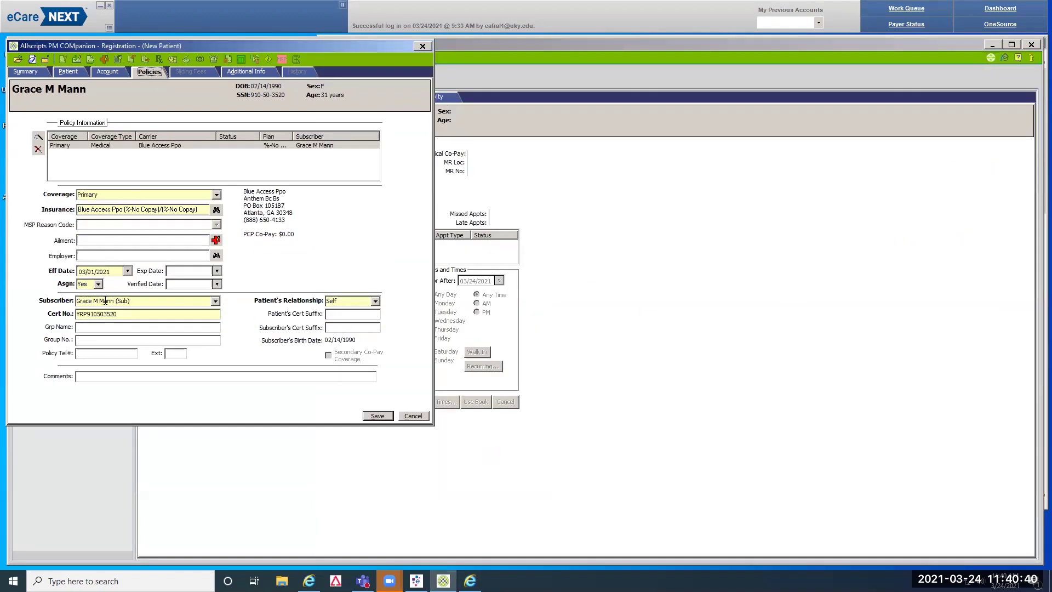
Step: Close the eCareNEXT coverage window in Internet Explorer
left_click(470, 581)
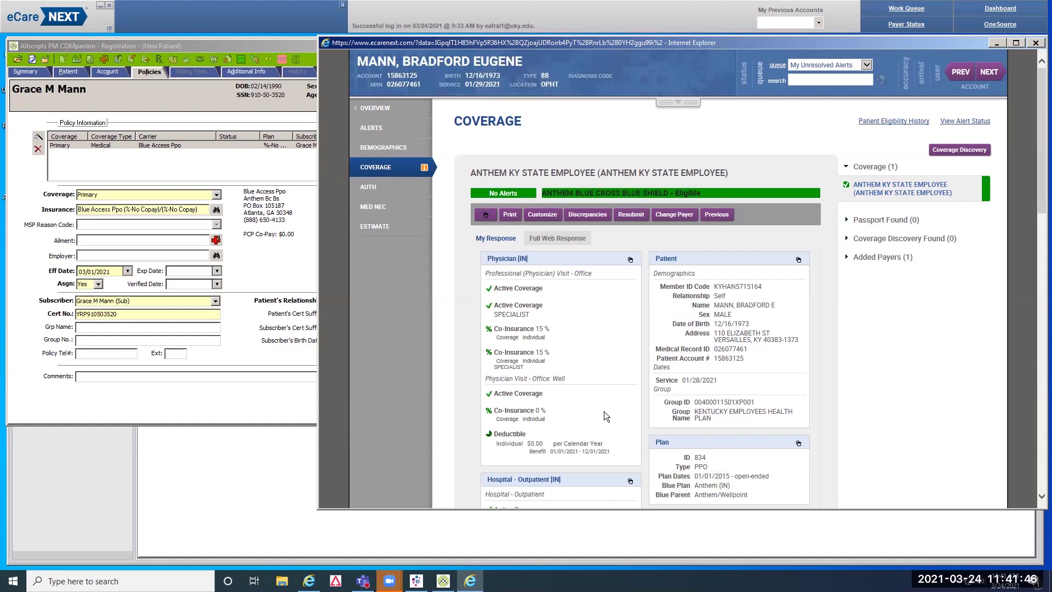
left_click(1036, 43)
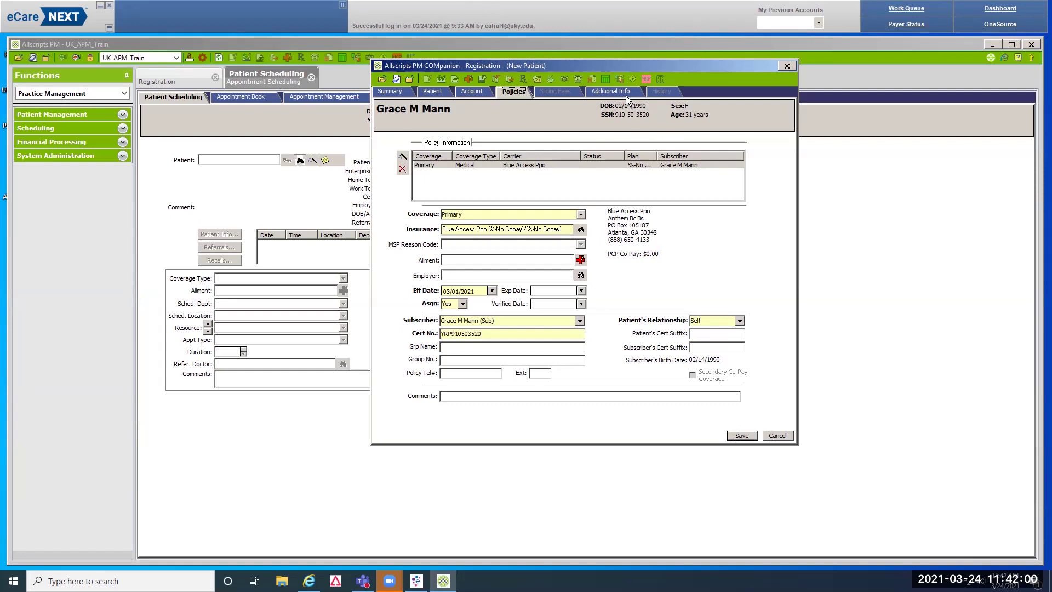
Step: Save the registration, accepting both HIPAA expiration warnings and the relationship warning
left_click(746, 437)
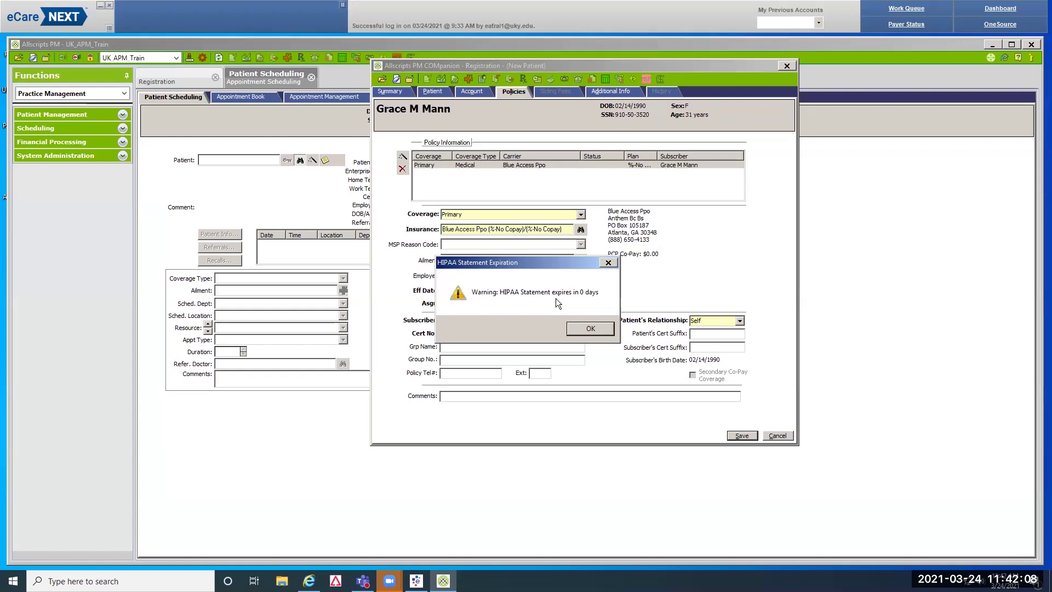
left_click(600, 329)
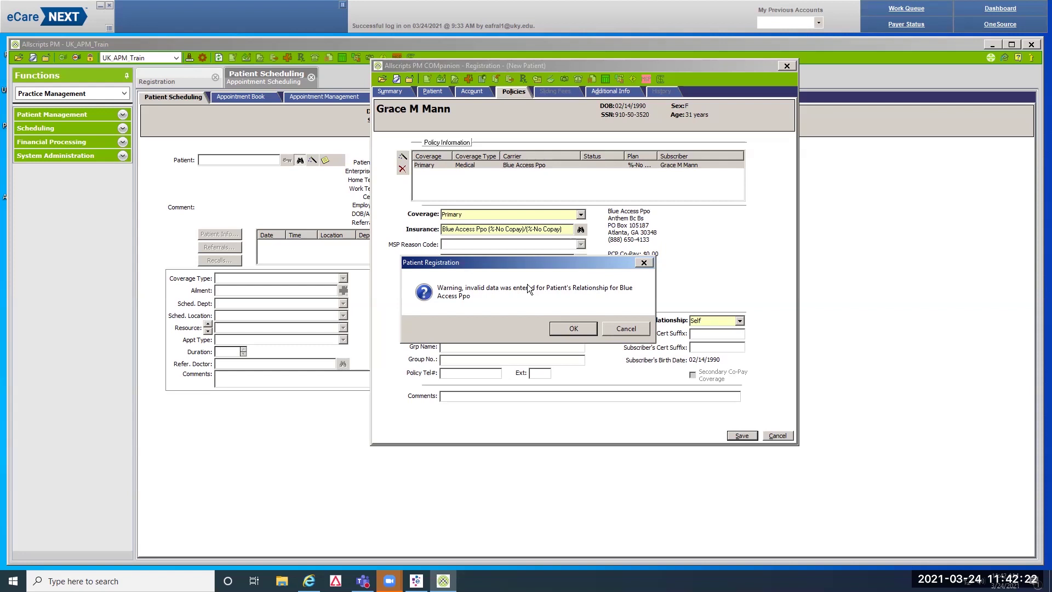
left_click(569, 328)
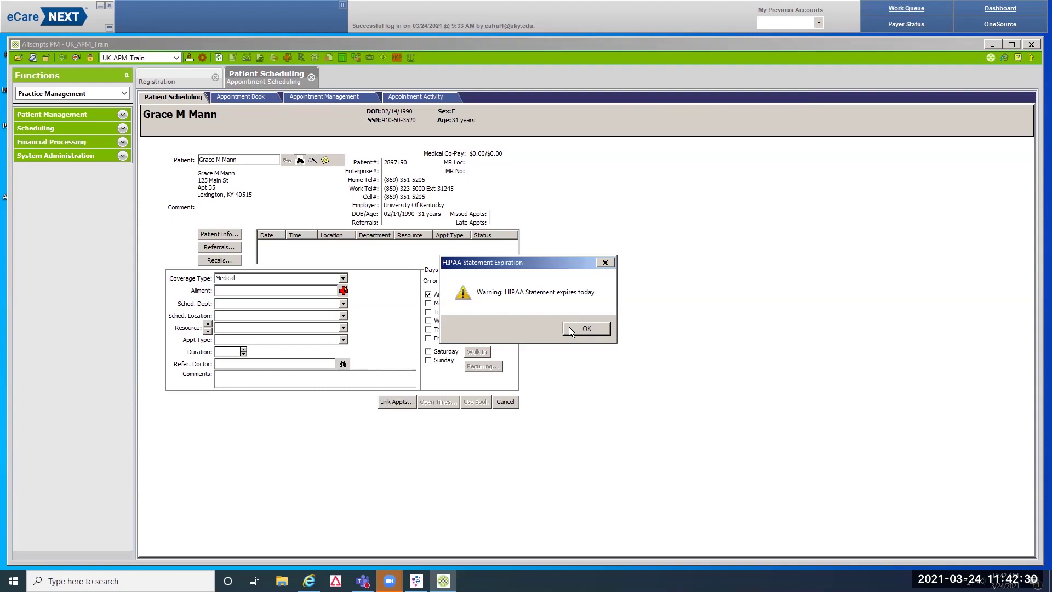
left_click(586, 327)
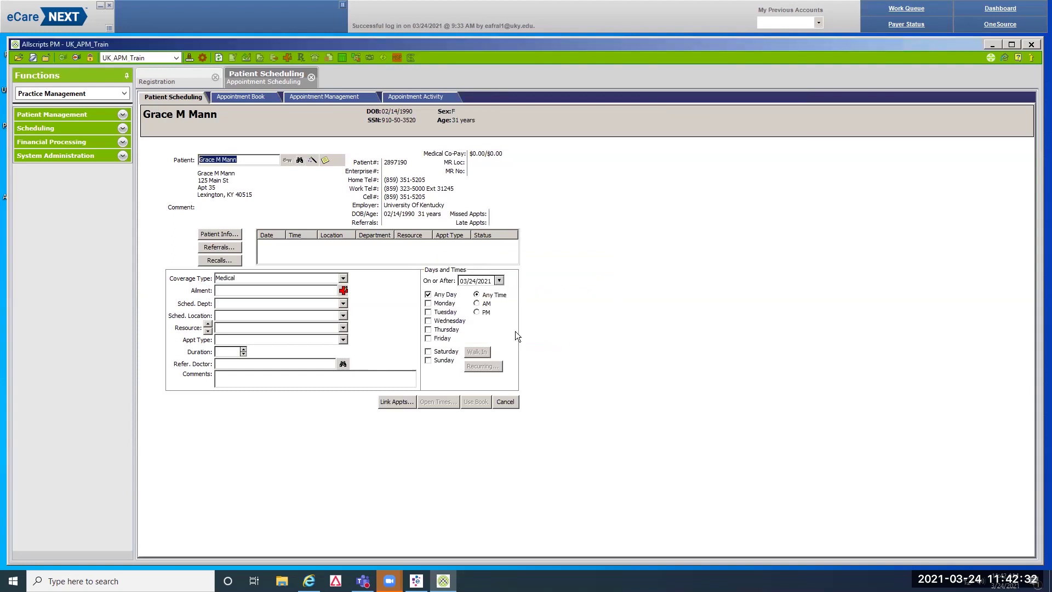
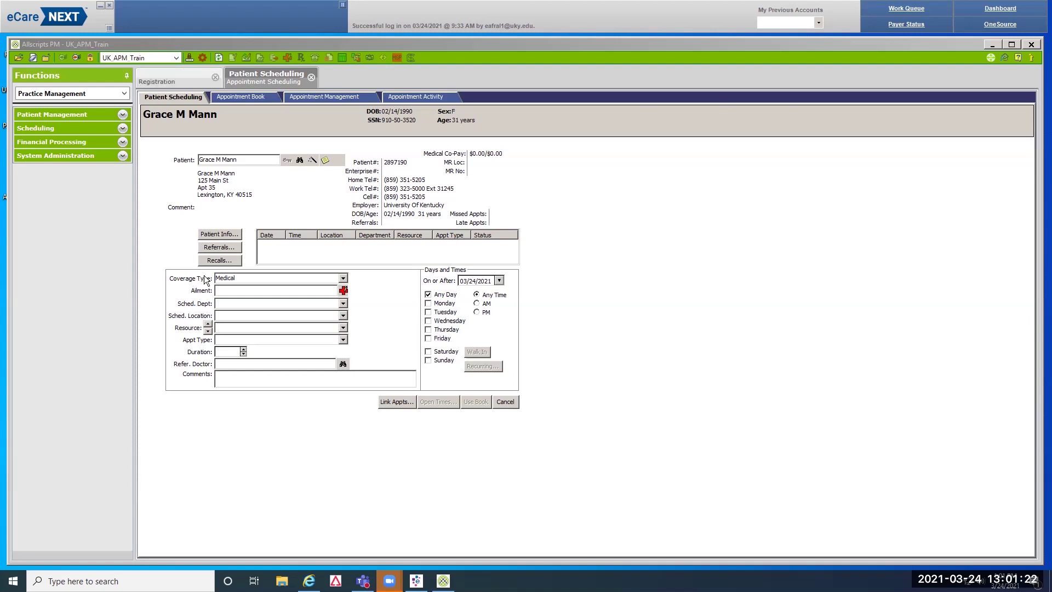
Step: Keep Medical coverage and set the department to Family and Community Medicine-Turfland
left_click(342, 279)
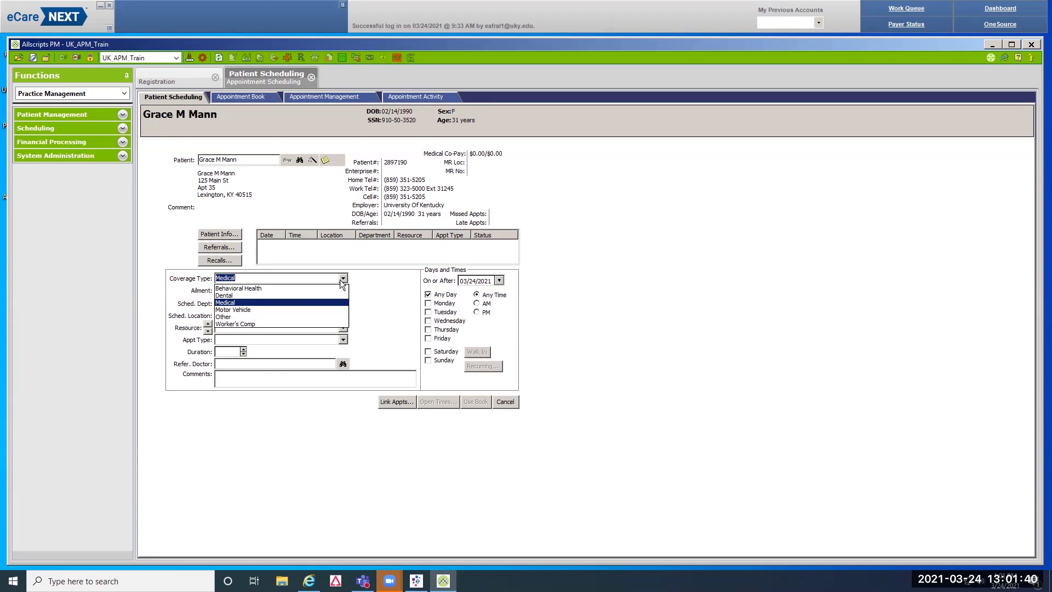
left_click(340, 279)
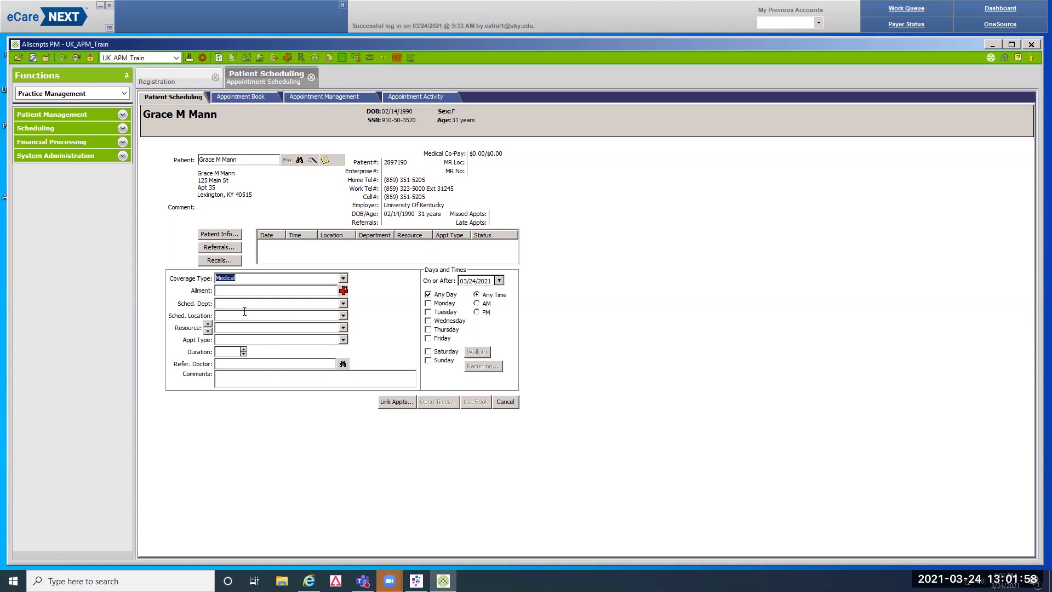
left_click(228, 303)
key("Down")
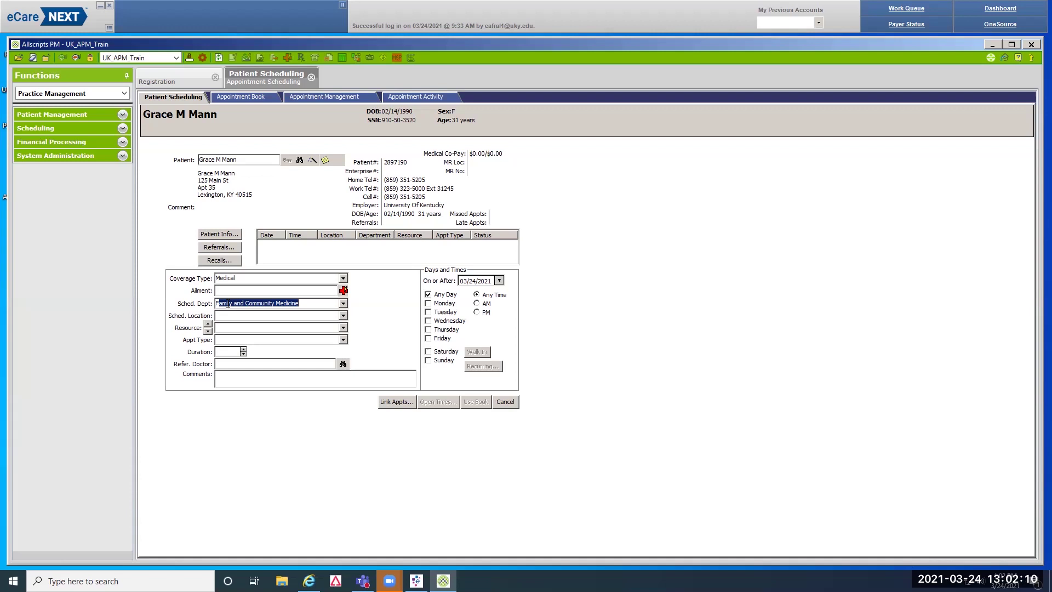
key("Down")
key("Tab")
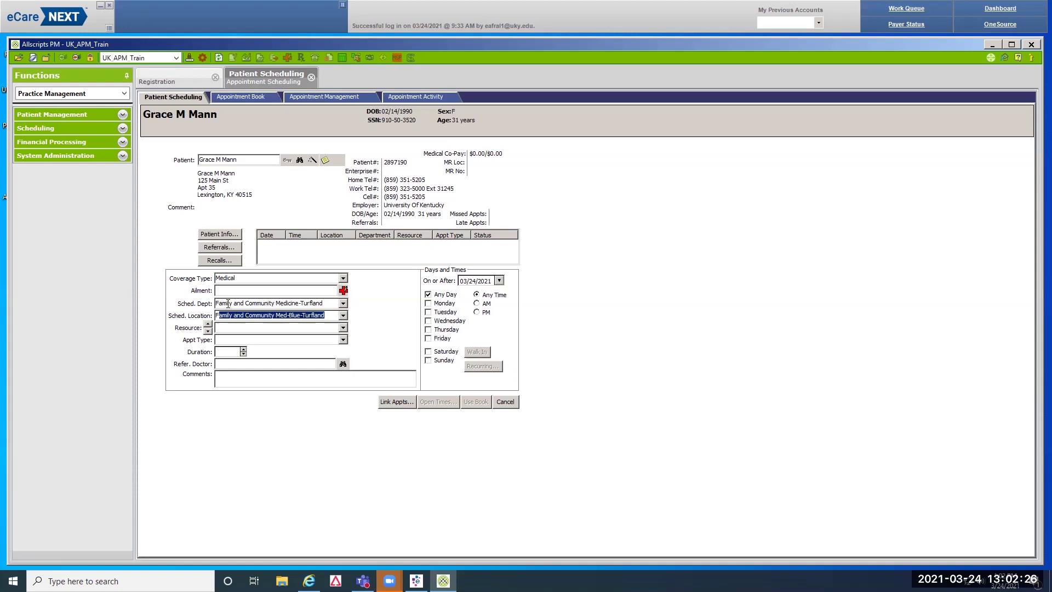
Step: Set location to Green-Turfland, the physician as resource, and New Patient - 20 Minutes type
key("Down")
key("Down")
key("Tab")
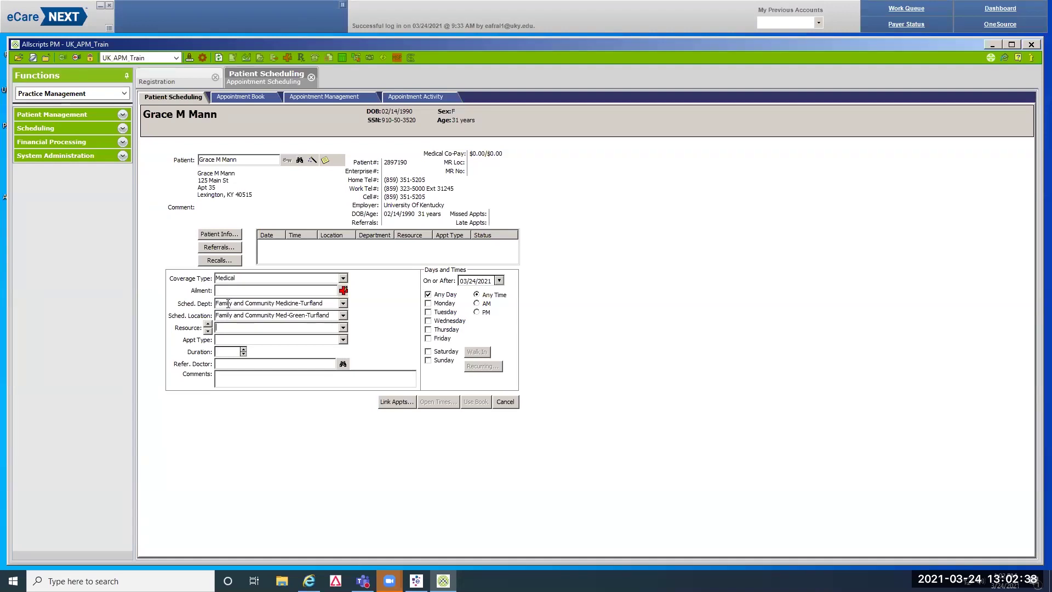
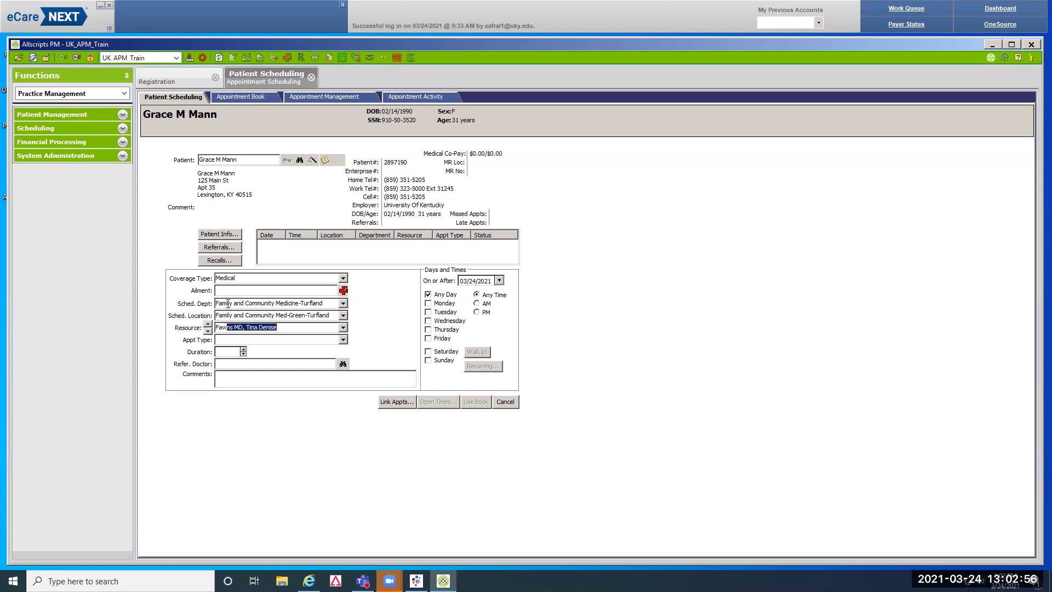
key("Tab")
type("N")
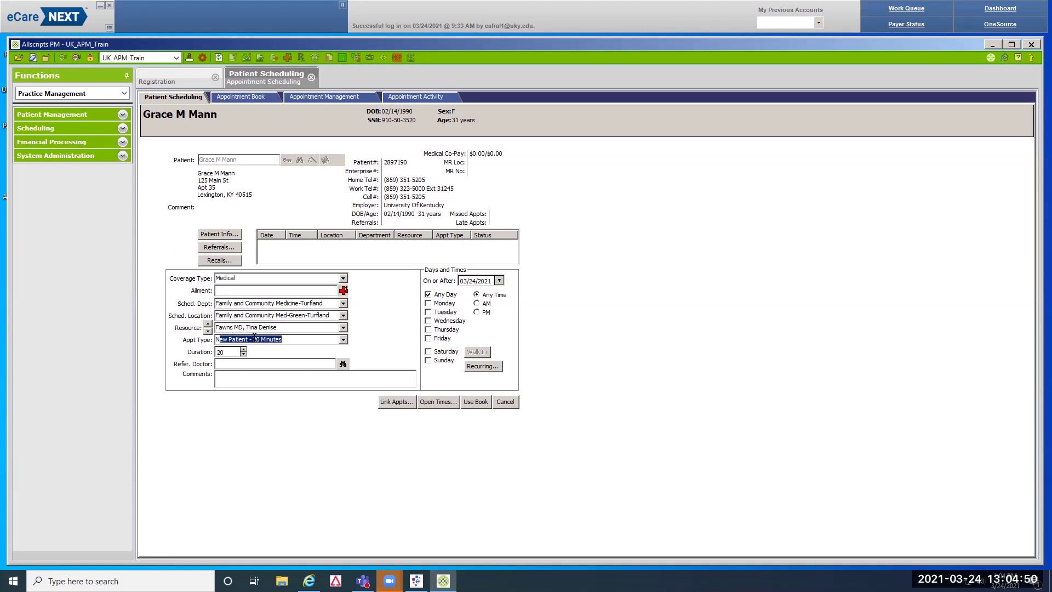
Step: Look up the referring doctor by surname and pick the Tates Creek Family Practice physician
left_click(343, 364)
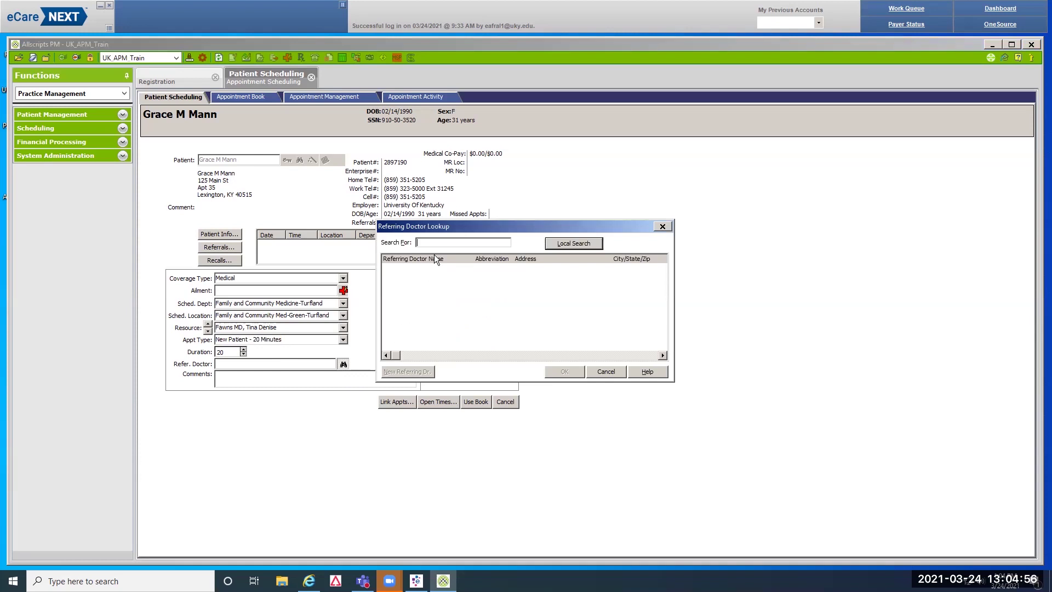
type("albert")
key("Return")
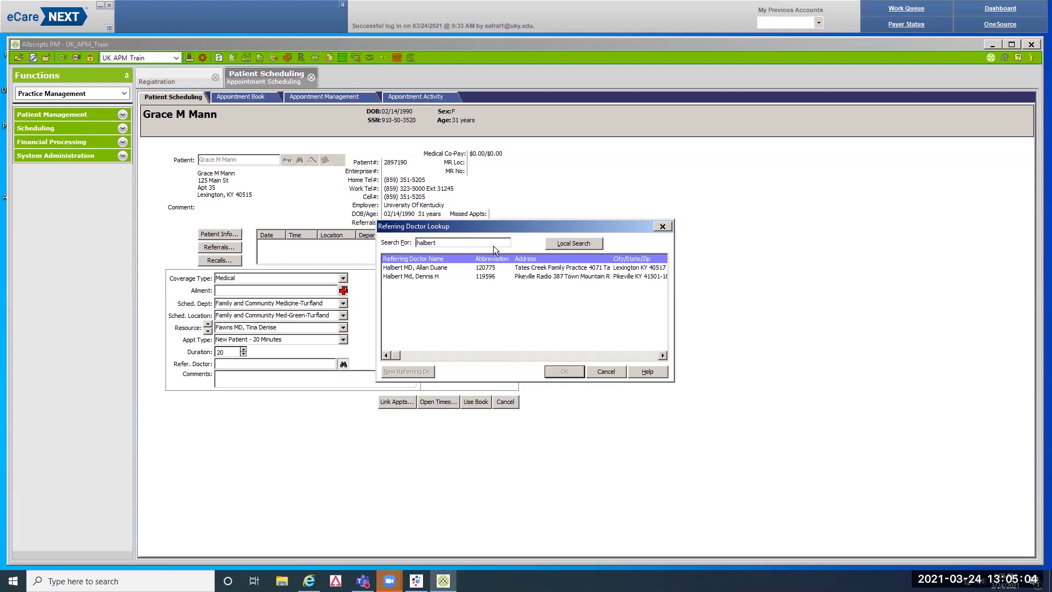
left_click(484, 269)
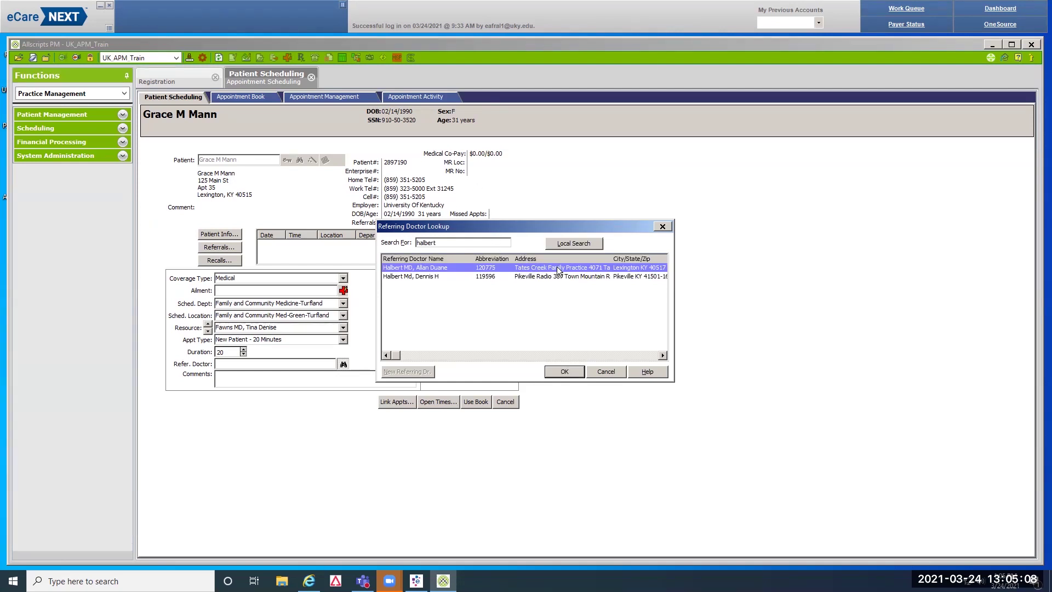
left_click(565, 372)
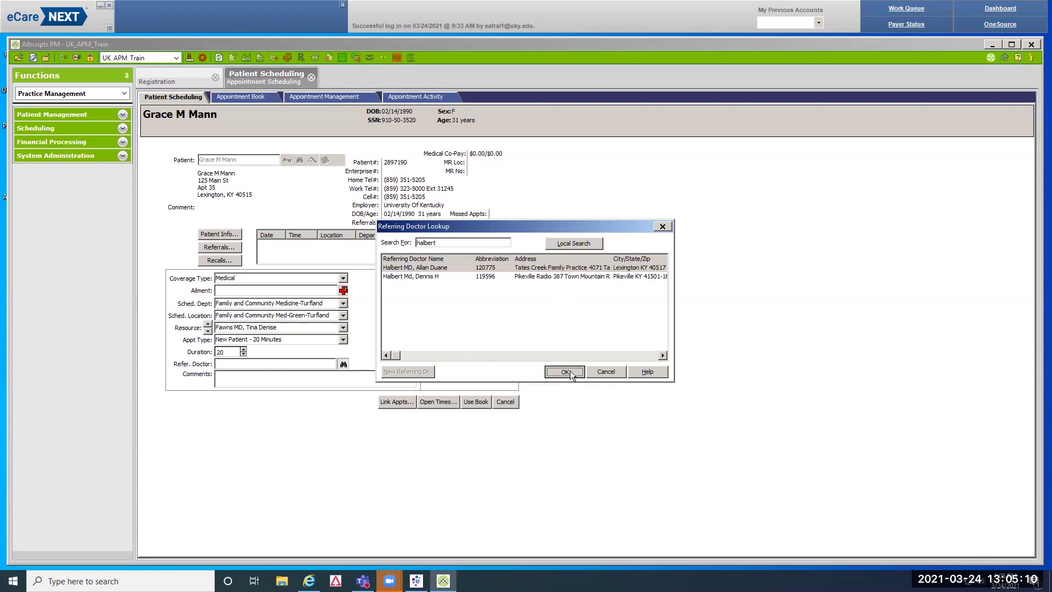
Step: Enter 'Est care' in the appointment Comments field
left_click(222, 374)
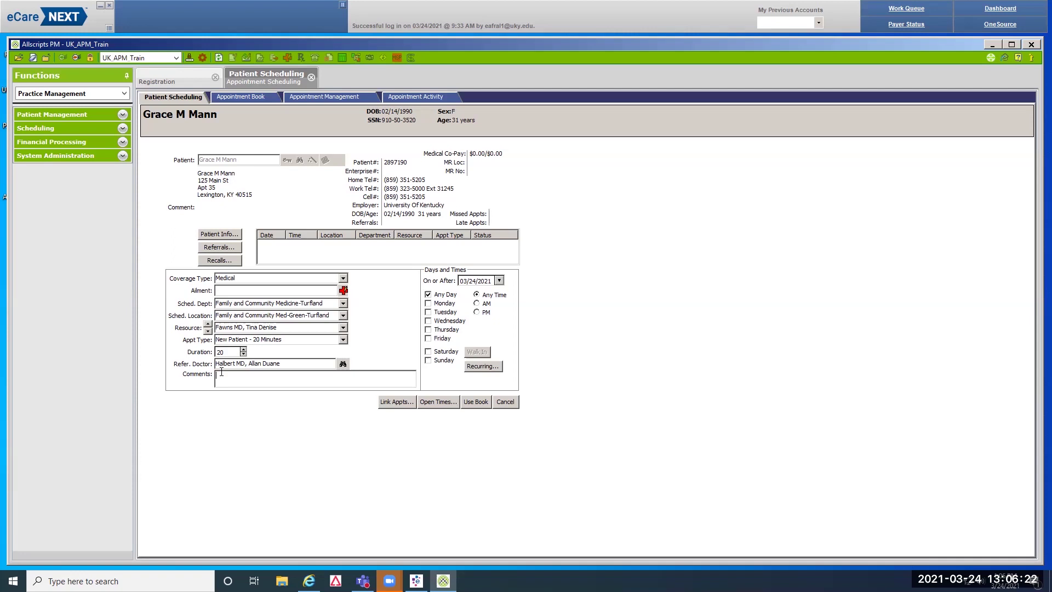
type("Est care")
Step: Set the on-or-after date to 03/25/2021 and search for open times
left_click(499, 281)
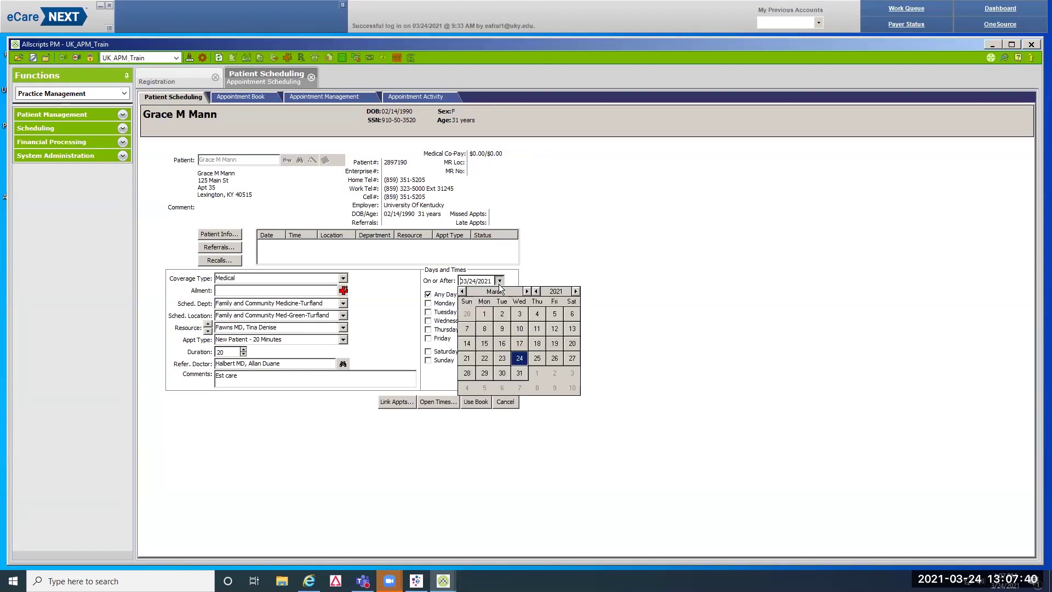
left_click(537, 359)
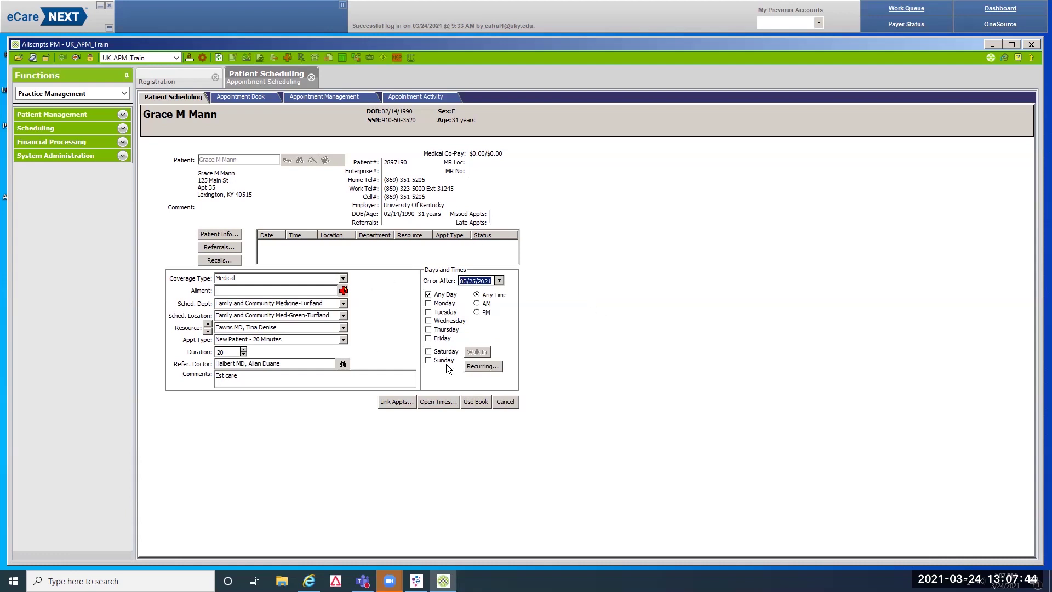
left_click(439, 402)
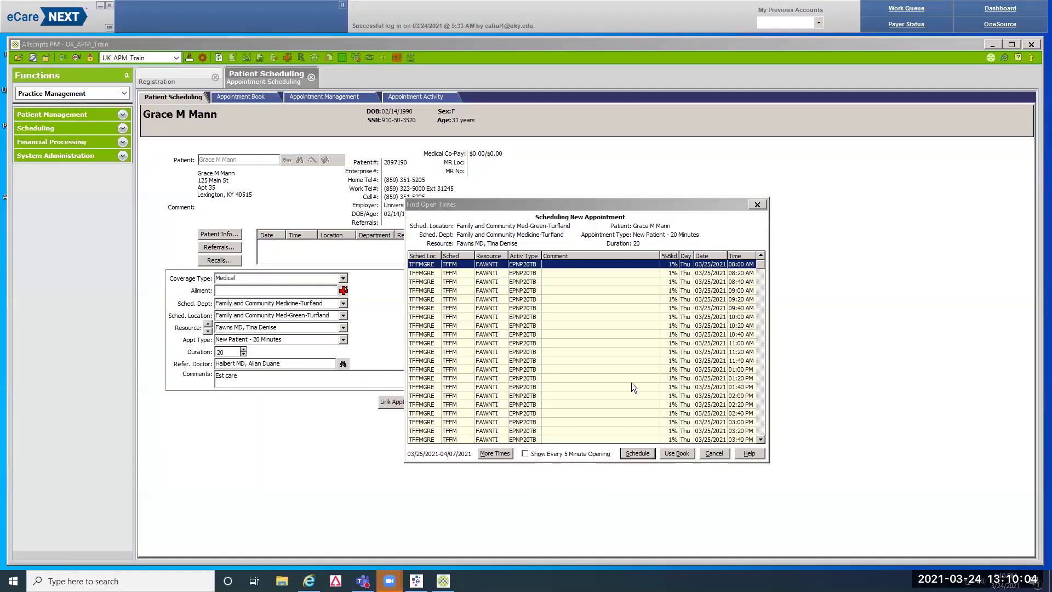
Step: Browse the open slots and select the 03/25/2021 11:40 AM opening
left_click(761, 265)
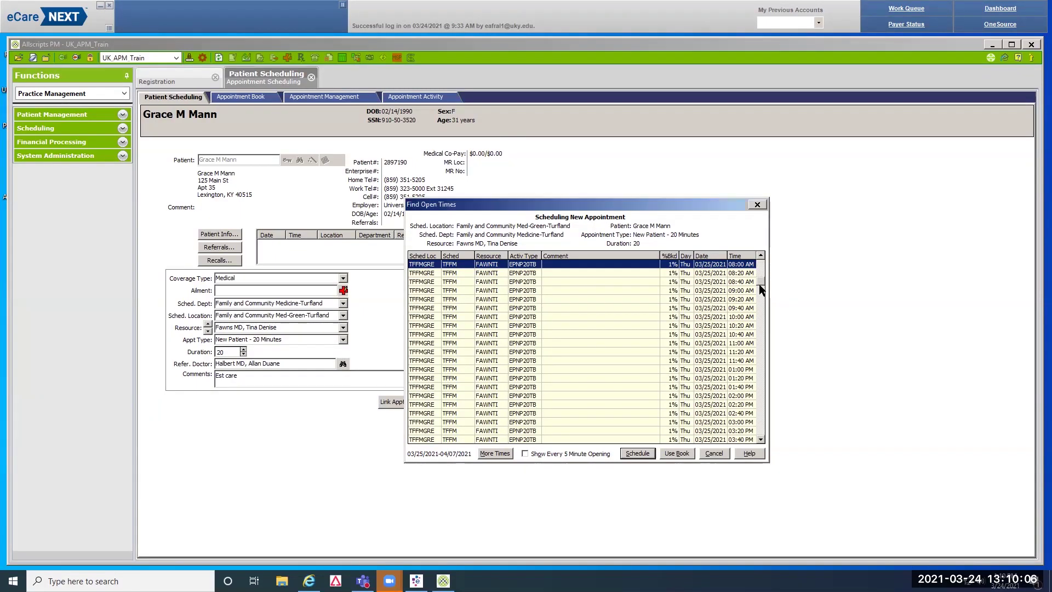
left_click_drag(761, 335, 764, 255)
left_click(746, 264)
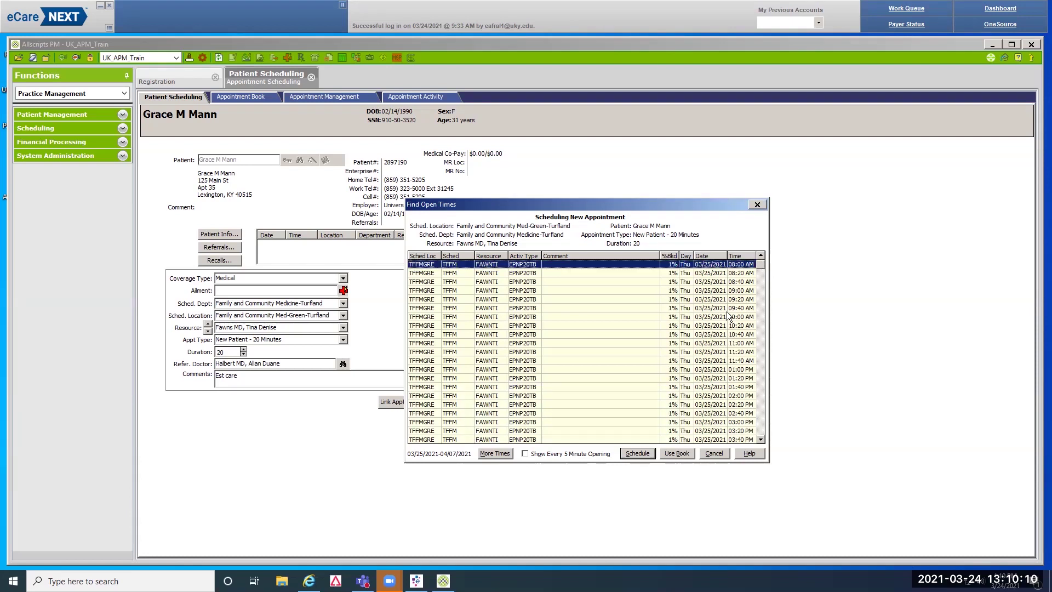
left_click(762, 439)
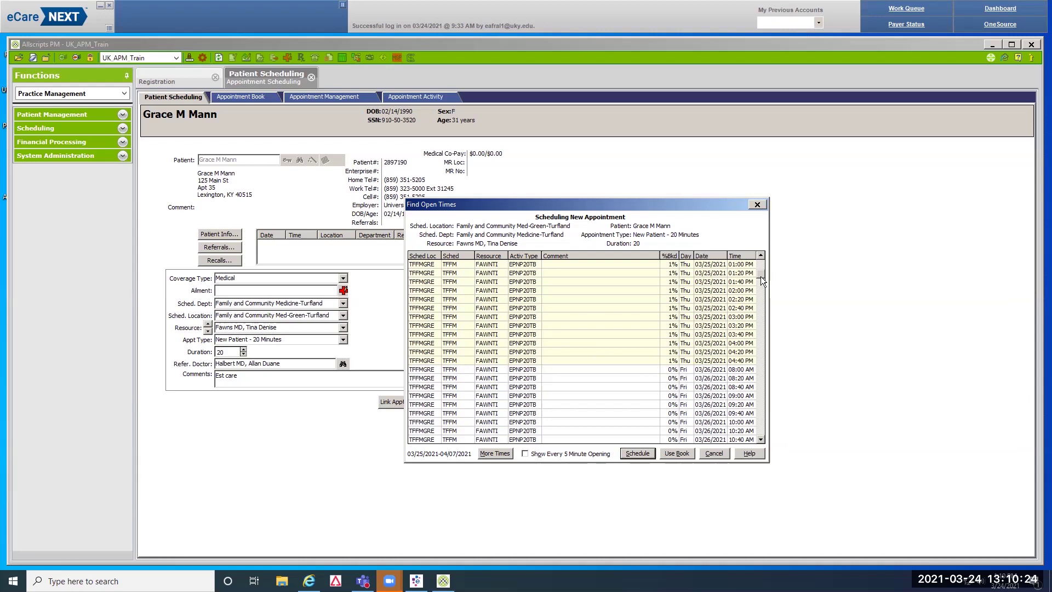
left_click(760, 258)
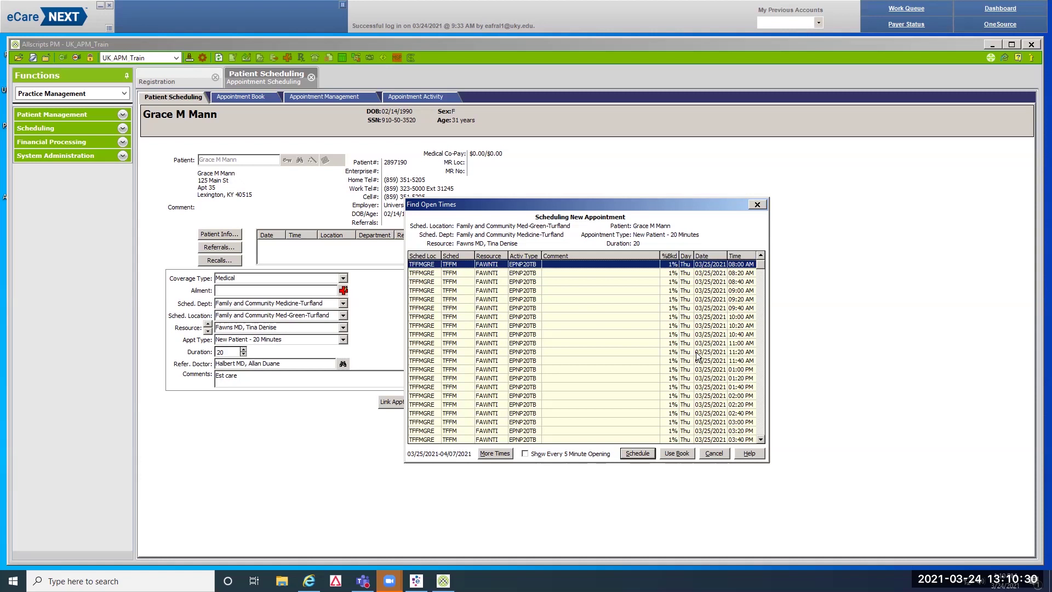
left_click(600, 360)
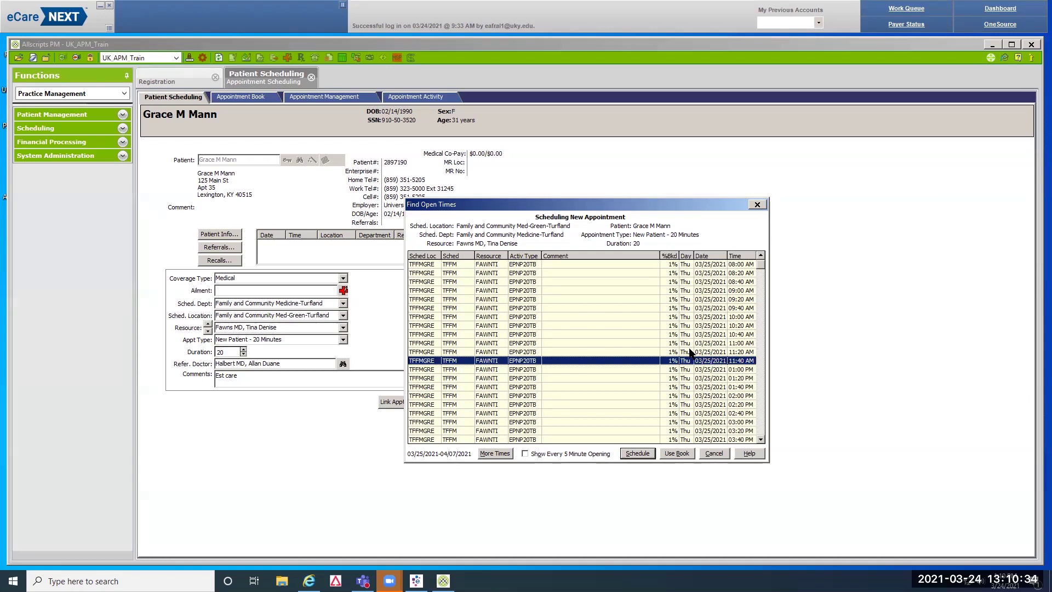
Step: Schedule the selected 11:40 AM slot and confirm the 20-minute New Patient booking
left_click(643, 453)
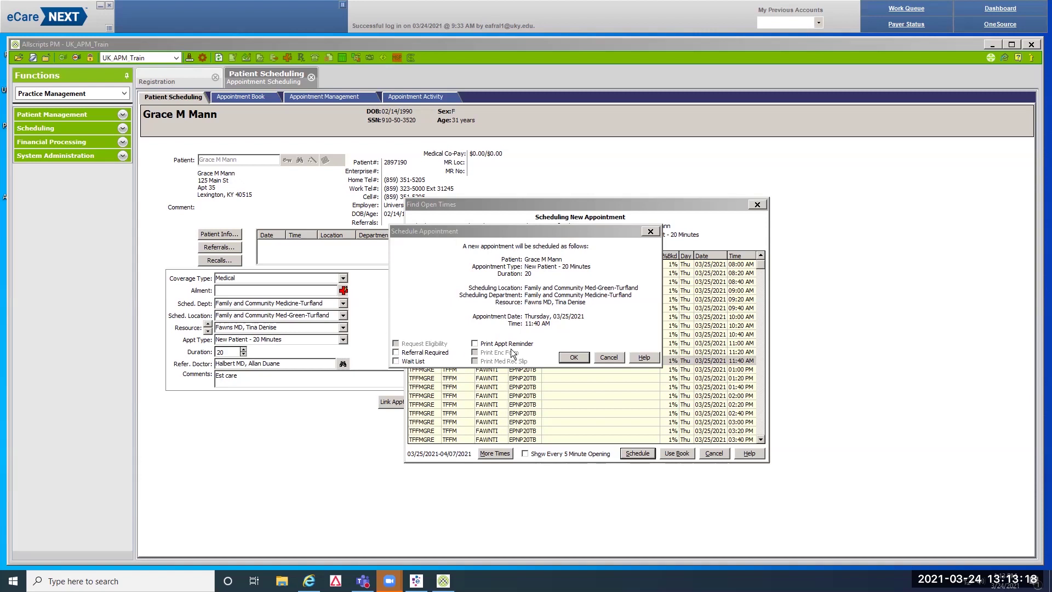
left_click(574, 357)
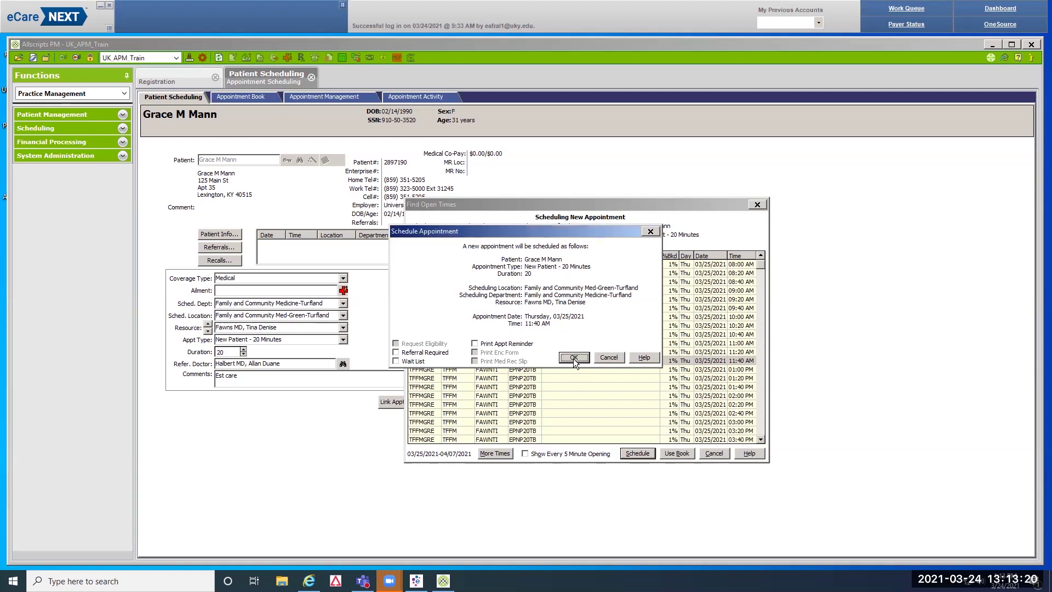